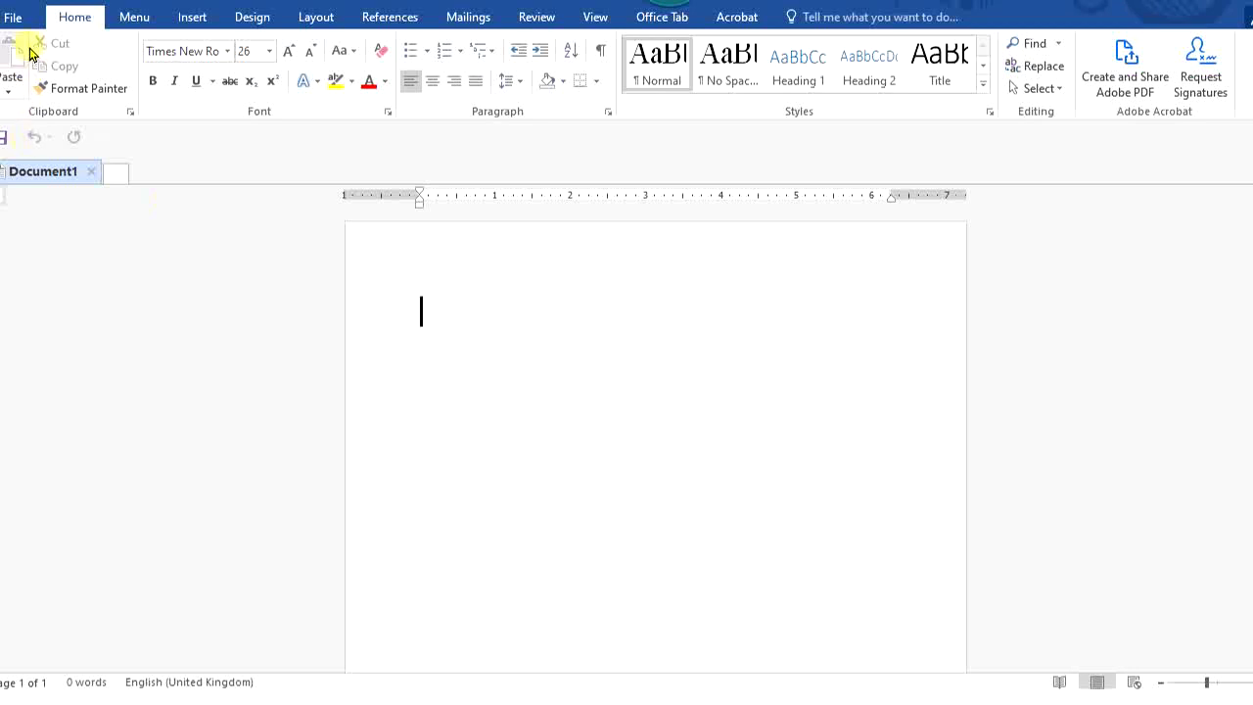
Open the recent document "properity book- FINAL.docx".
{"action": "key", "text": "alt+f"}
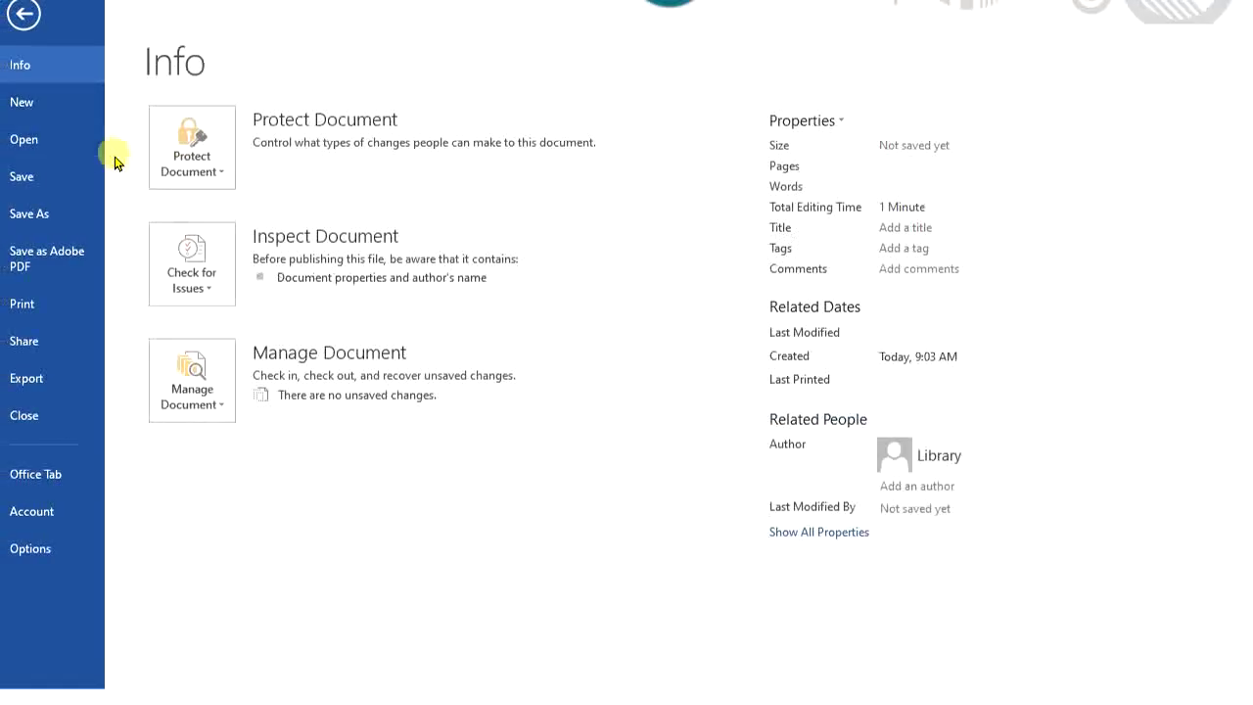
{"action": "left_click", "coordinate": [51, 147]}
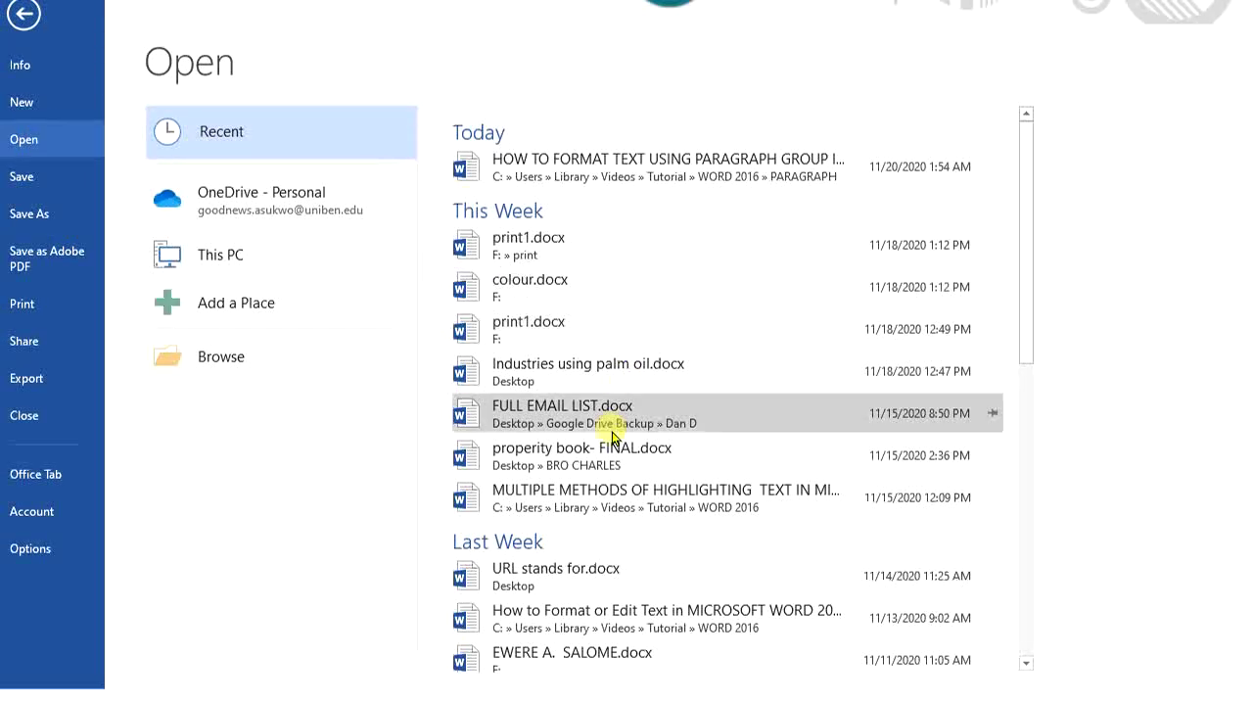
{"action": "scroll", "coordinate": [609, 535], "scroll_direction": "down", "scroll_amount": 1}
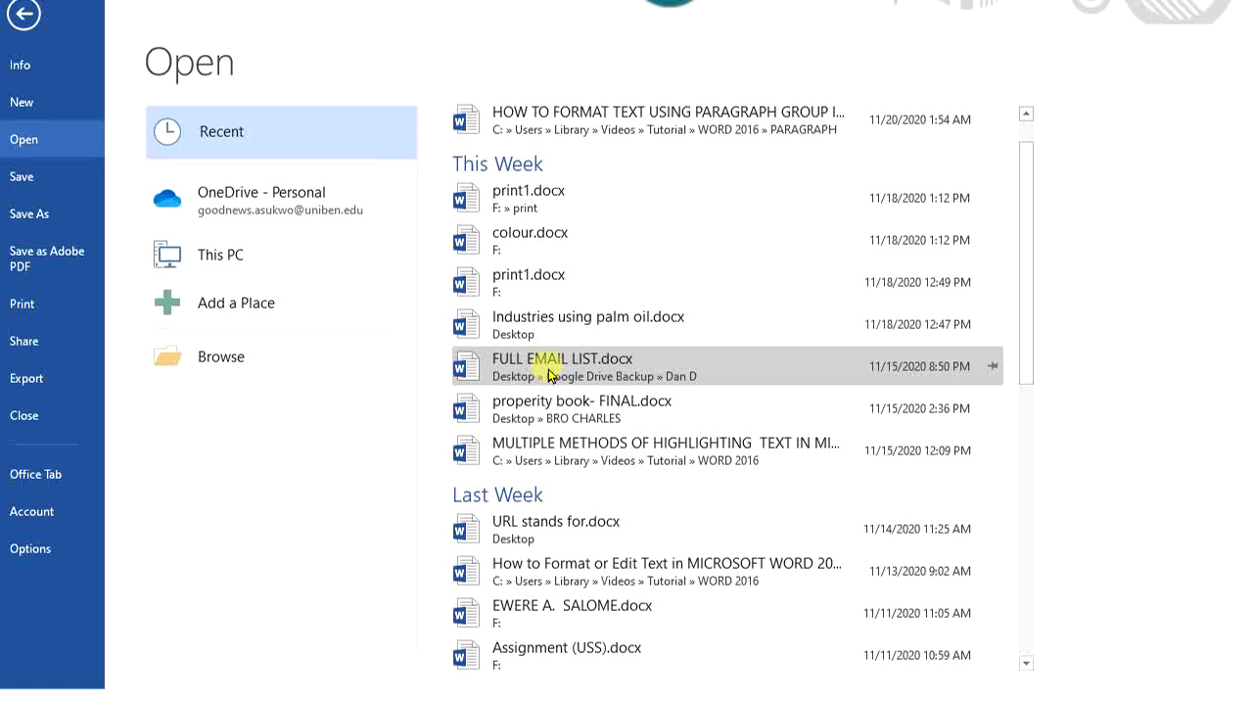
{"action": "left_click", "coordinate": [563, 411]}
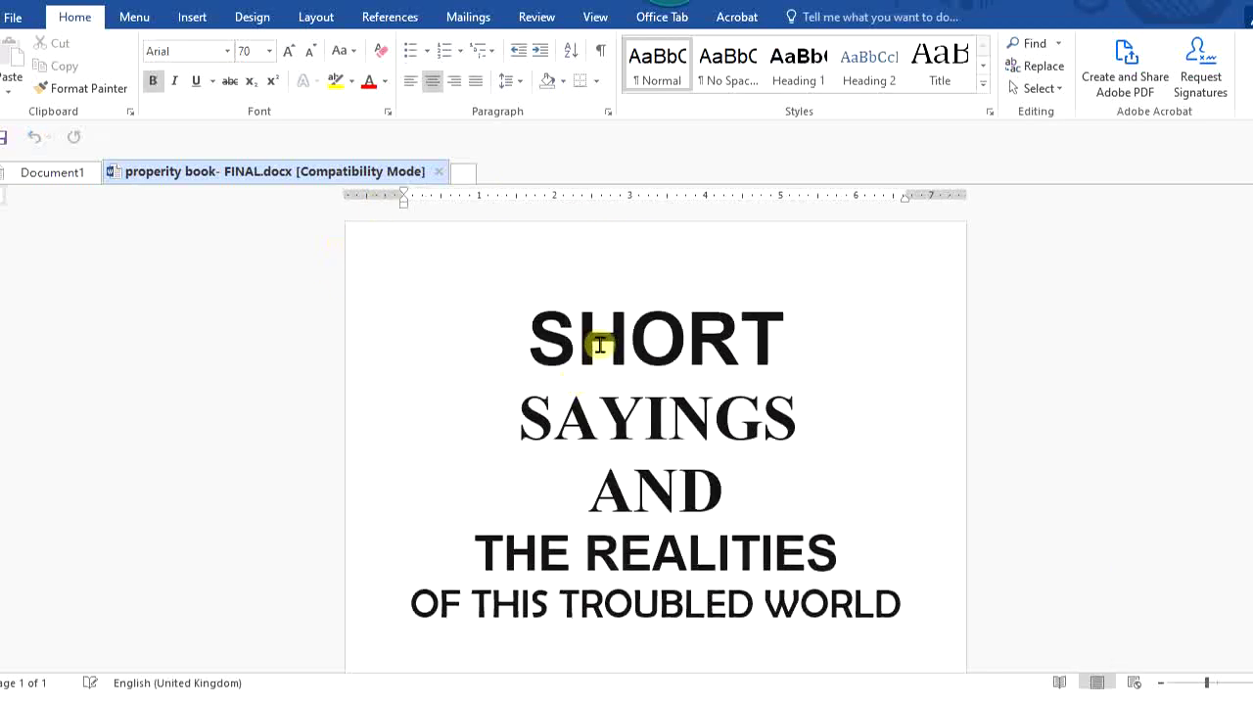
Copy the text from "with difficulties because there is strength in unity" through the following pages and paste it into a new blank document.
{"action": "scroll", "coordinate": [600, 345], "scroll_direction": "down", "scroll_amount": 15}
{"action": "scroll", "coordinate": [940, 296], "scroll_direction": "down", "scroll_amount": 12}
{"action": "scroll", "coordinate": [1002, 409], "scroll_direction": "down", "scroll_amount": 12}
{"action": "scroll", "coordinate": [1006, 398], "scroll_direction": "down", "scroll_amount": 3}
{"action": "scroll", "coordinate": [1008, 386], "scroll_direction": "up", "scroll_amount": 2}
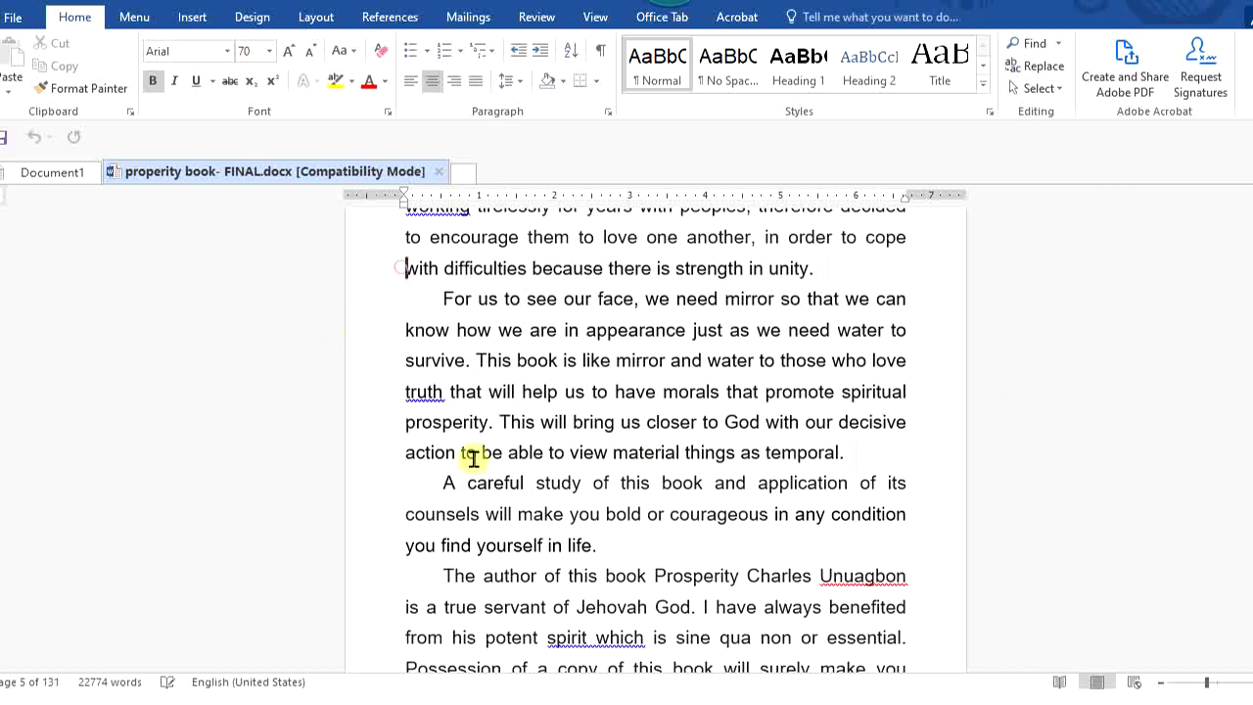
{"action": "scroll", "coordinate": [472, 458], "scroll_direction": "down", "scroll_amount": 20}
{"action": "scroll", "coordinate": [656, 441], "scroll_direction": "down", "scroll_amount": 20}
{"action": "scroll", "coordinate": [656, 441], "scroll_direction": "down", "scroll_amount": 20}
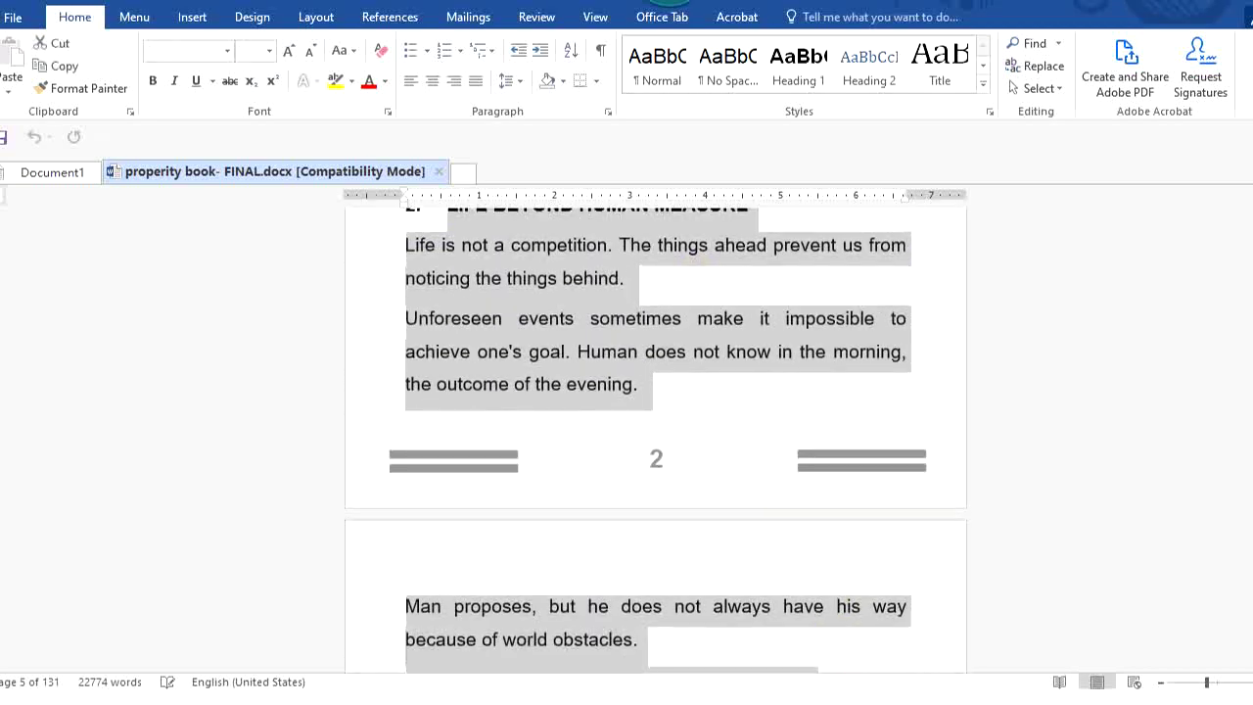
{"action": "key", "text": "ctrl+n"}
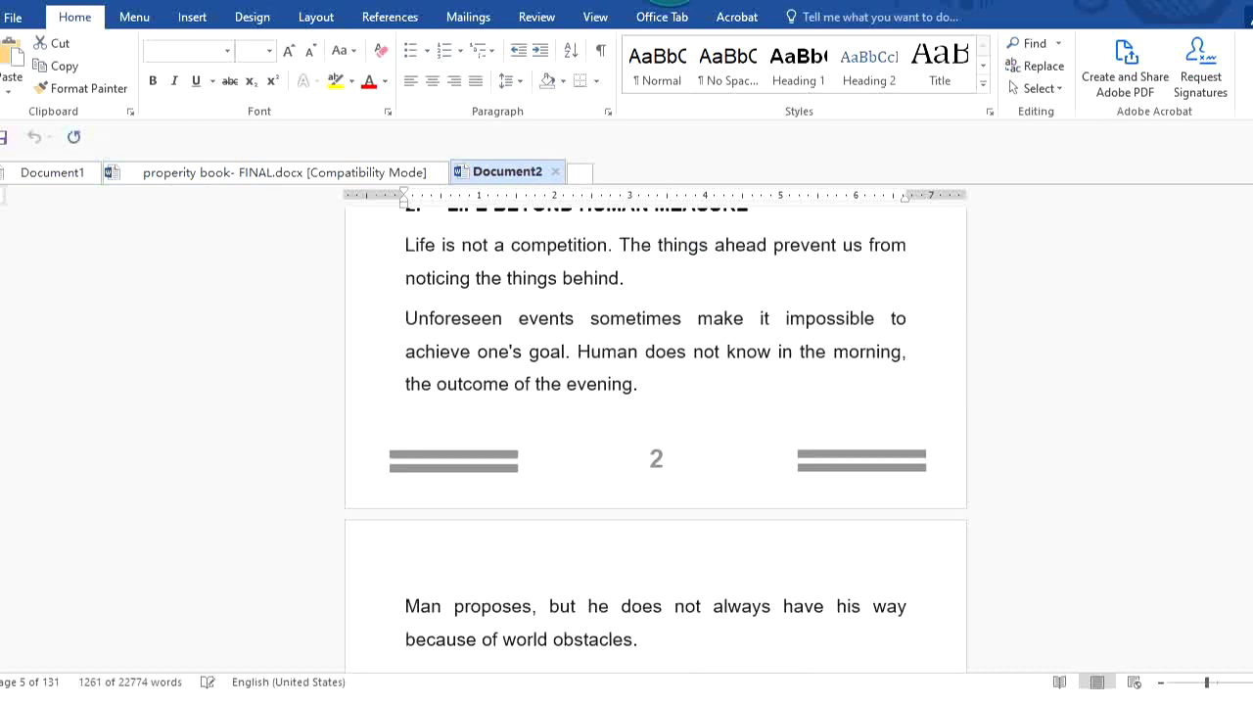
{"action": "key", "text": "ctrl+v"}
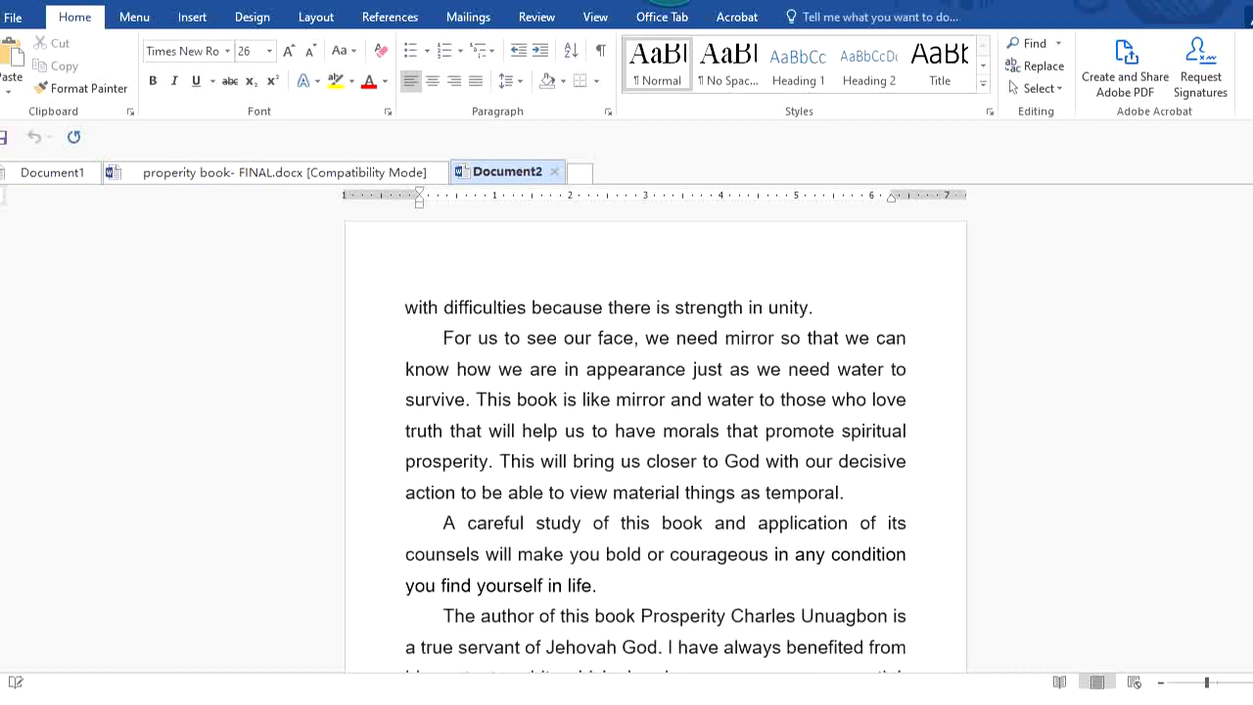
Apply the four-diamond bullet to the paragraph "No one becomes a graduate" and add an empty bullet item after it.
{"action": "scroll", "coordinate": [825, 453], "scroll_direction": "up", "scroll_amount": 6}
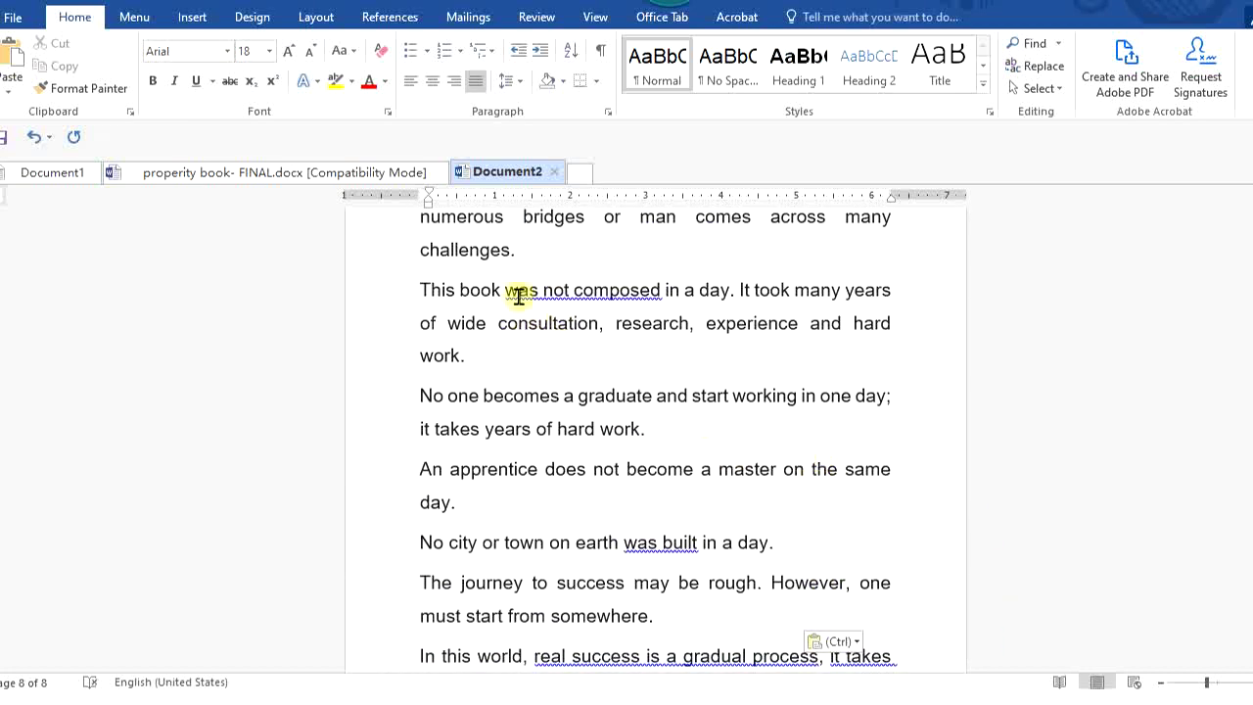
{"action": "left_click", "coordinate": [422, 57]}
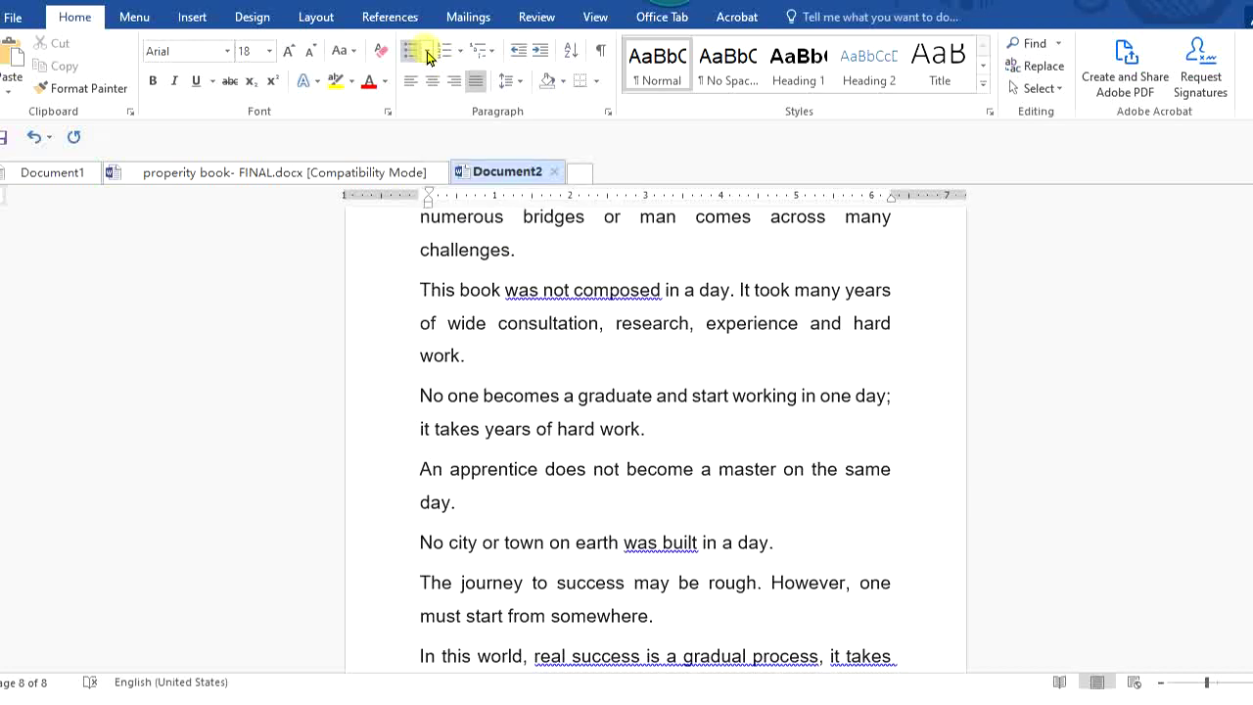
{"action": "double_click", "coordinate": [428, 399]}
{"action": "left_click", "coordinate": [433, 401]}
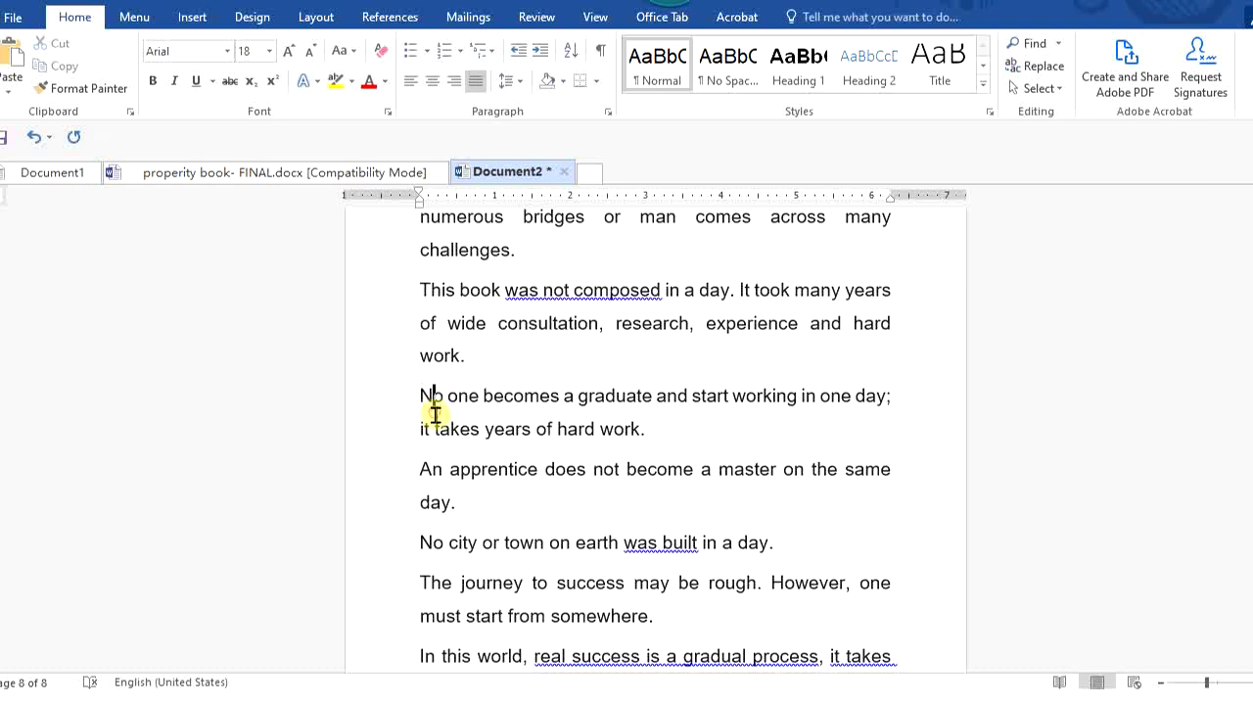
{"action": "left_click", "coordinate": [427, 51]}
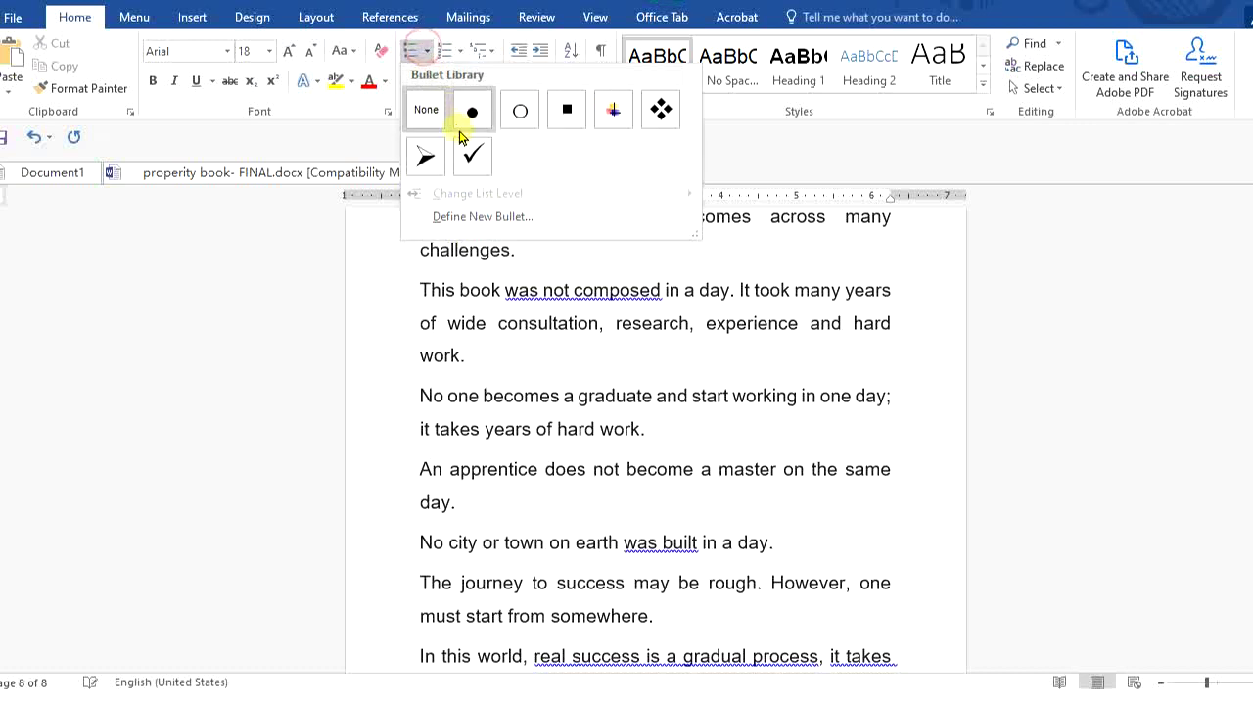
{"action": "left_click", "coordinate": [658, 112]}
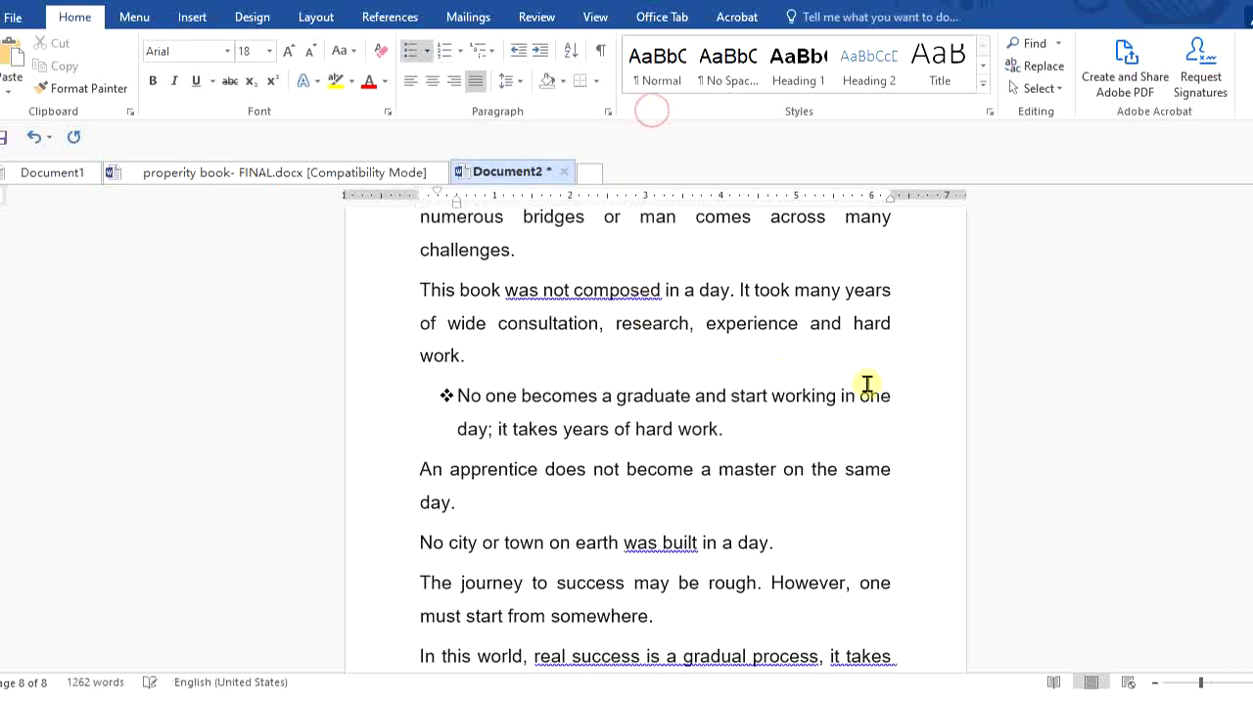
{"action": "left_click", "coordinate": [750, 429]}
{"action": "key", "text": "Return"}
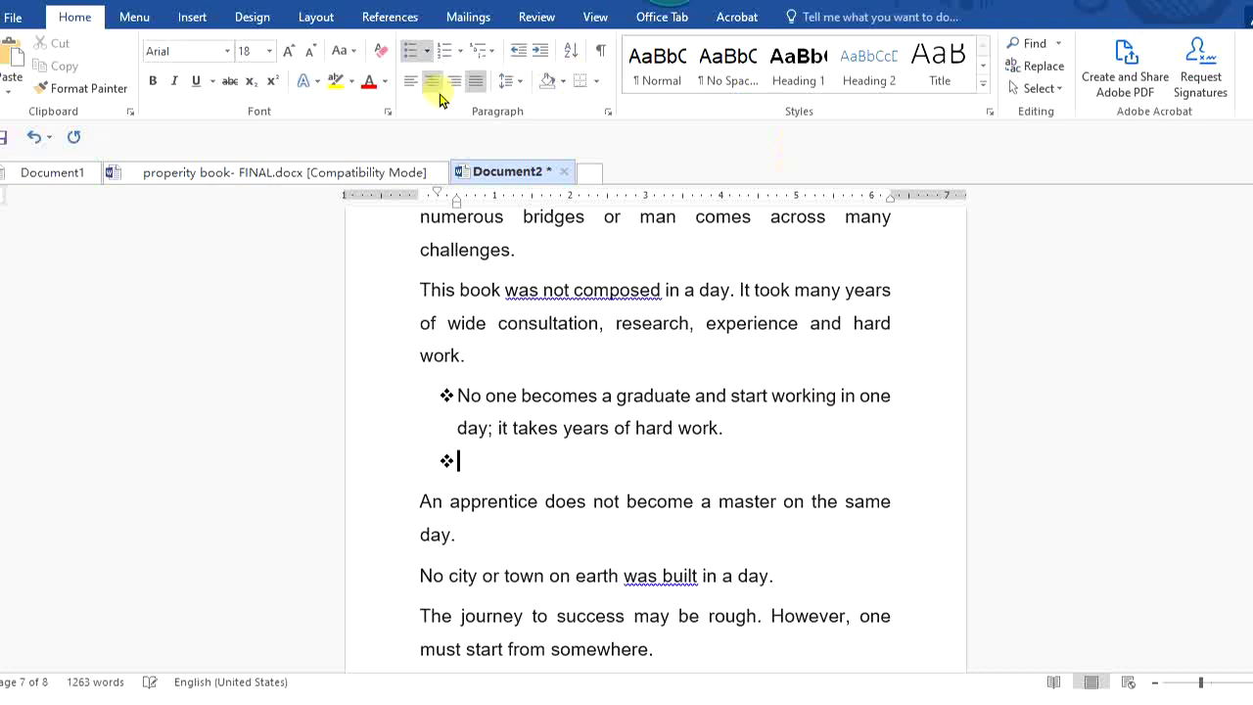
Define a new bullet for the list using the bold ring symbol from the Wingdings font.
{"action": "left_click", "coordinate": [427, 51]}
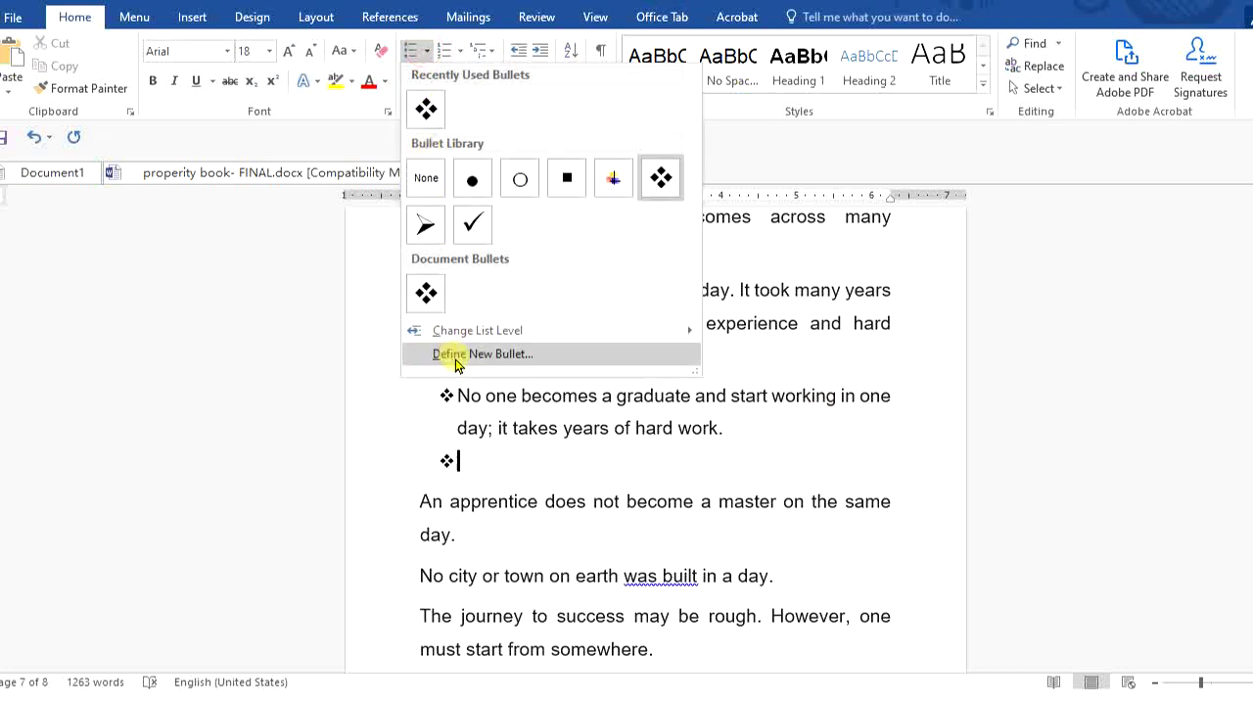
{"action": "left_click", "coordinate": [500, 356]}
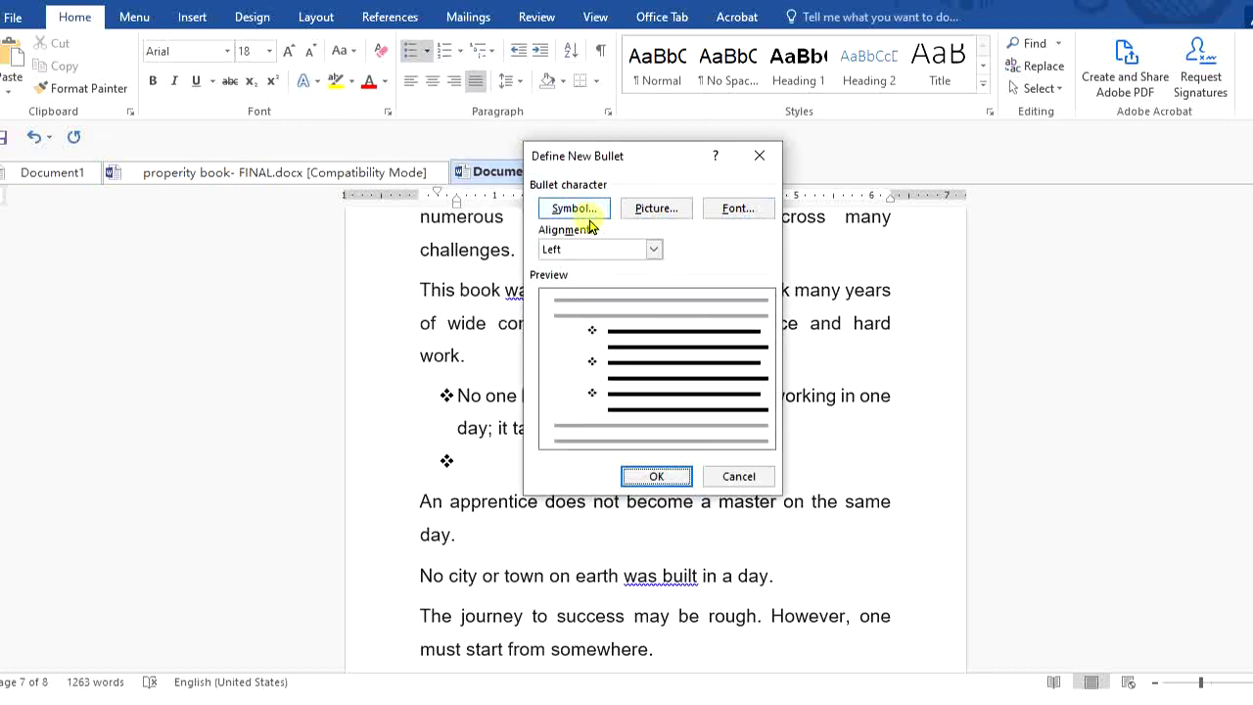
{"action": "left_click", "coordinate": [582, 210]}
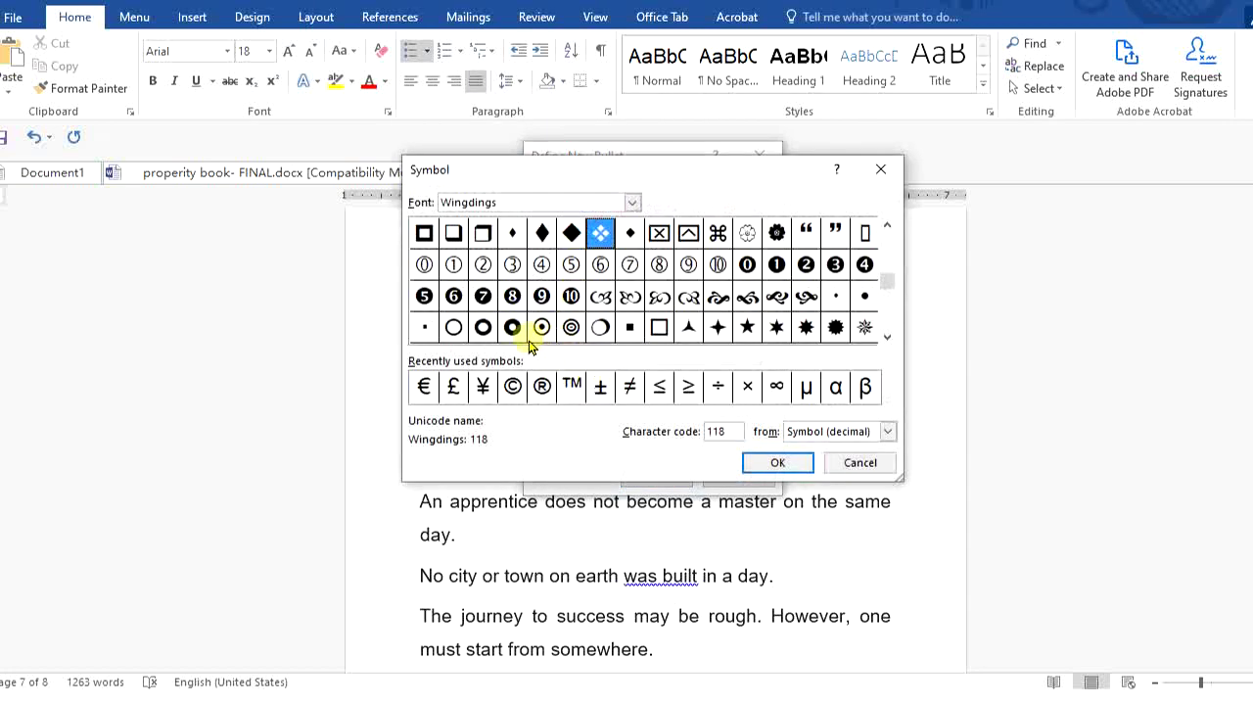
{"action": "double_click", "coordinate": [513, 329]}
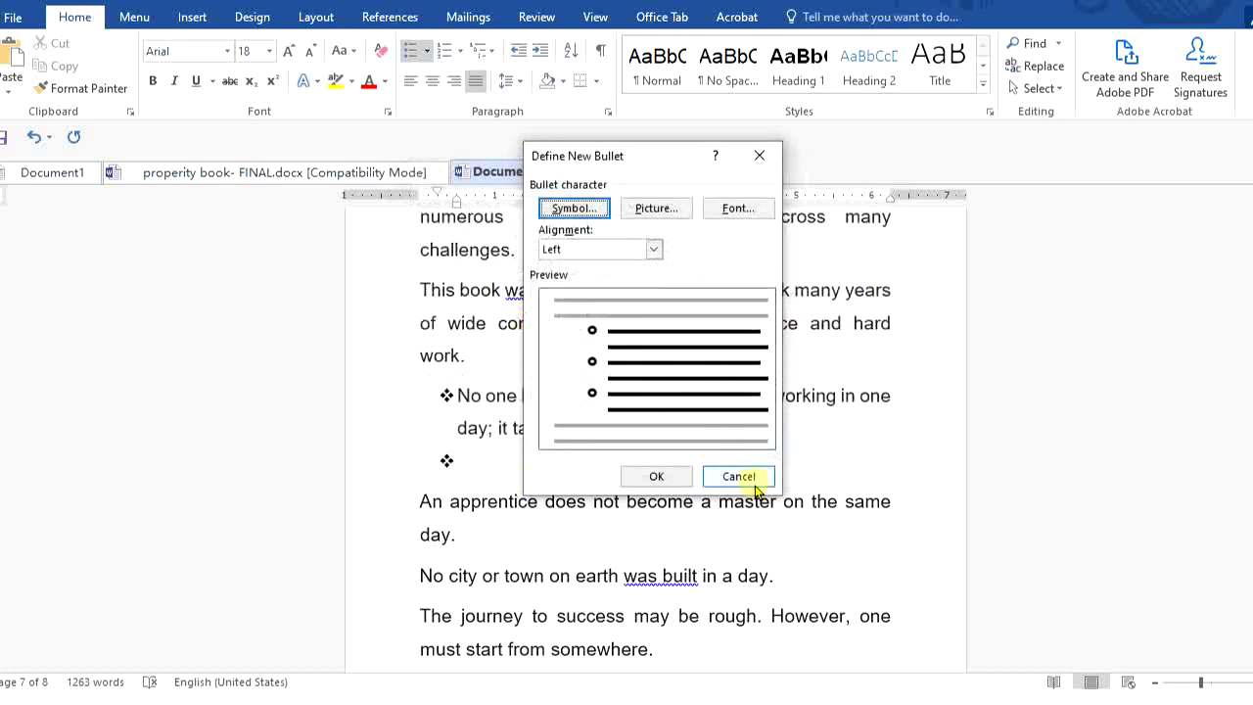
{"action": "left_click", "coordinate": [656, 475]}
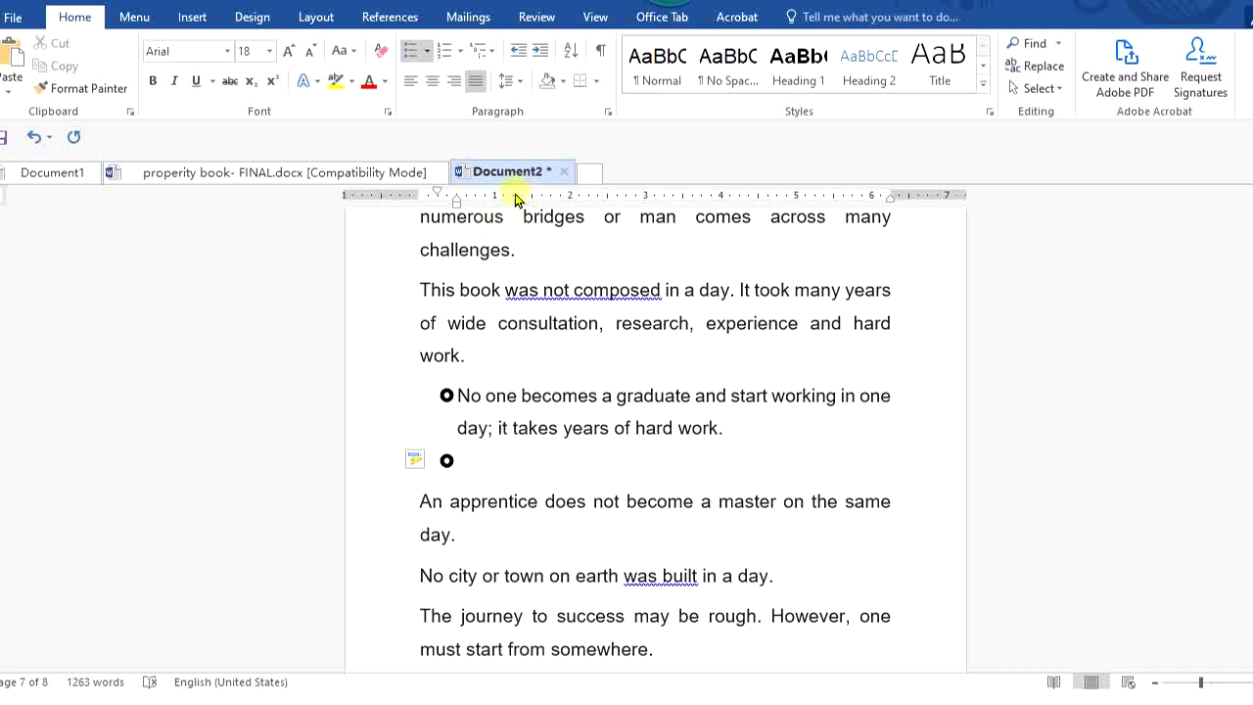
Define a new picture bullet for the list using a portrait photo from the Pictures folder, after reviewing the bullet's font settings.
{"action": "left_click", "coordinate": [431, 56]}
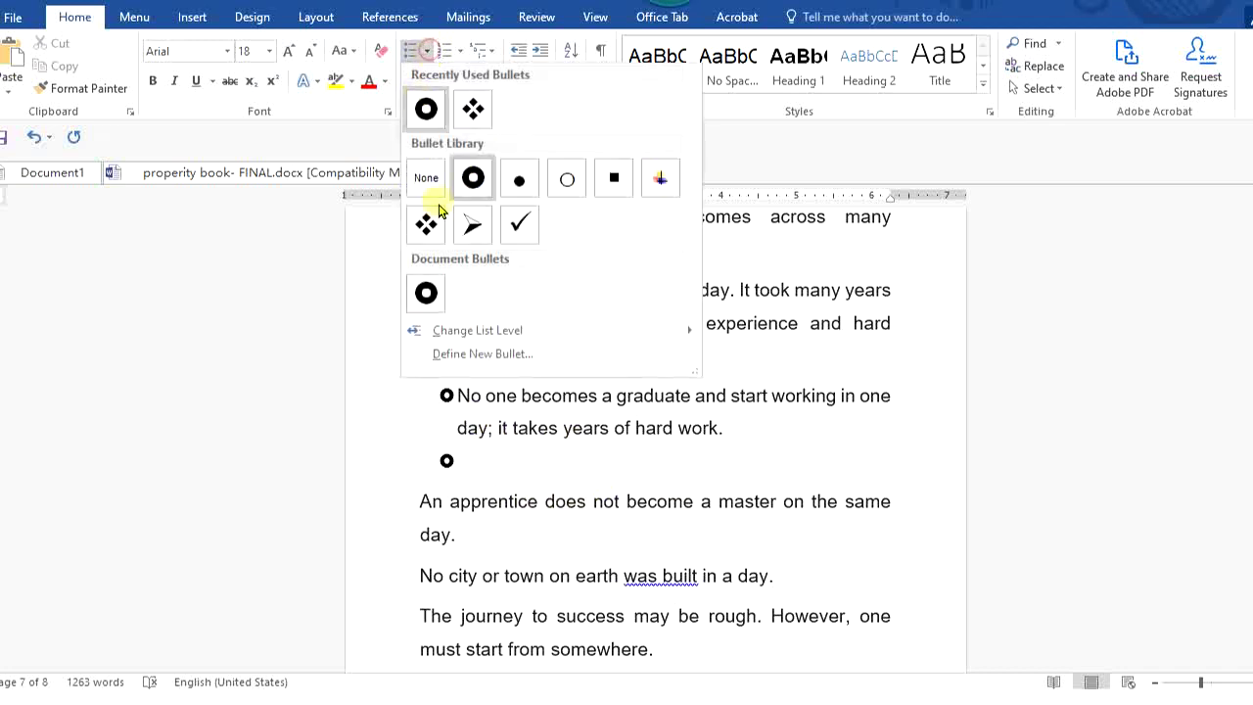
{"action": "left_click", "coordinate": [467, 361]}
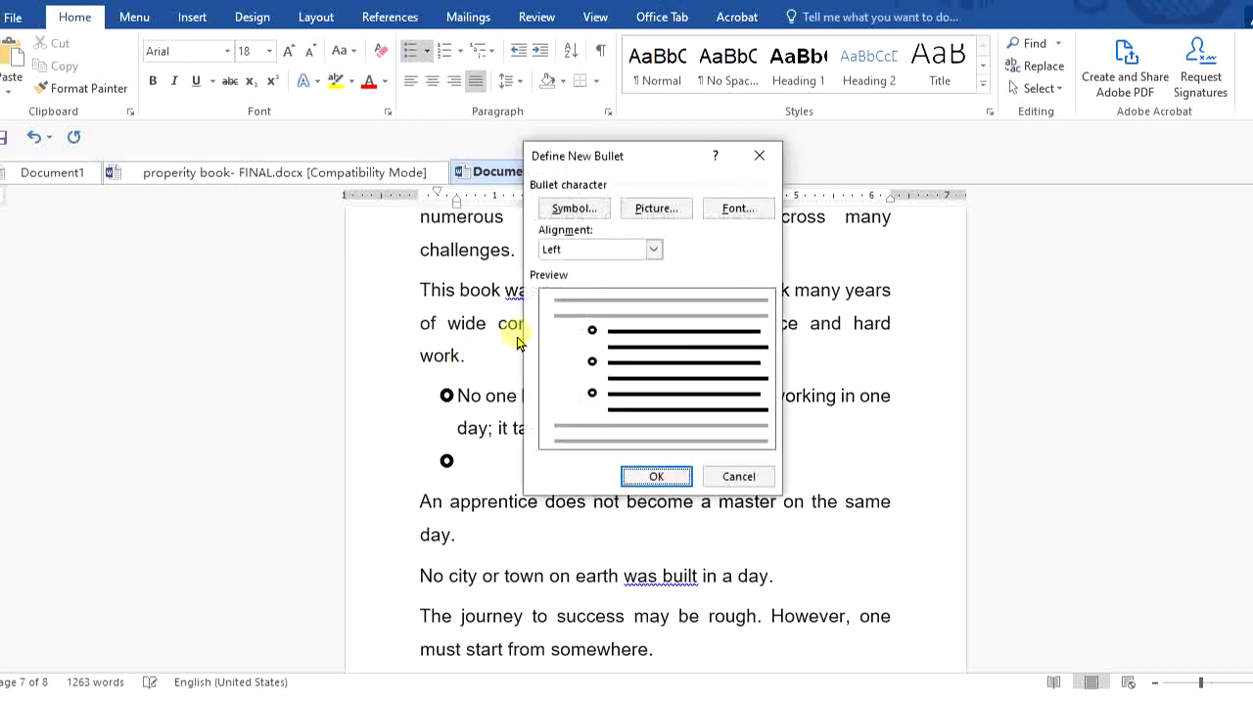
{"action": "left_click", "coordinate": [741, 210]}
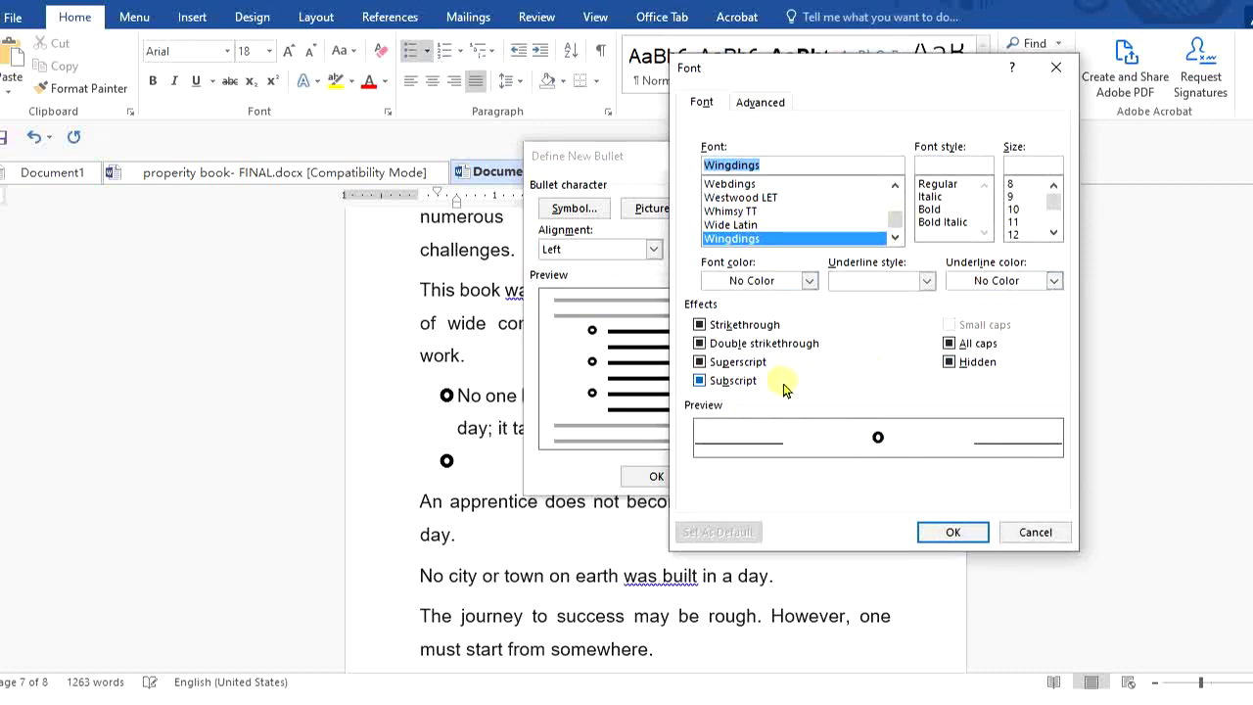
{"action": "left_click", "coordinate": [753, 104]}
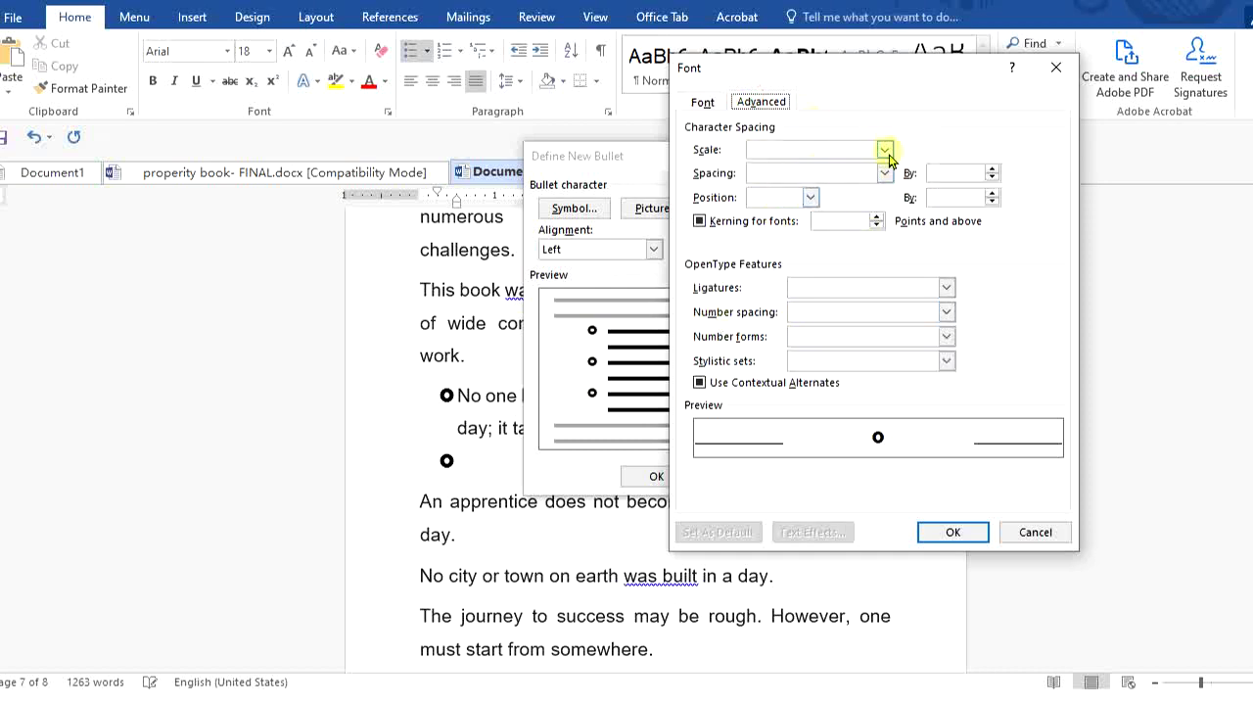
{"action": "left_click", "coordinate": [1056, 66]}
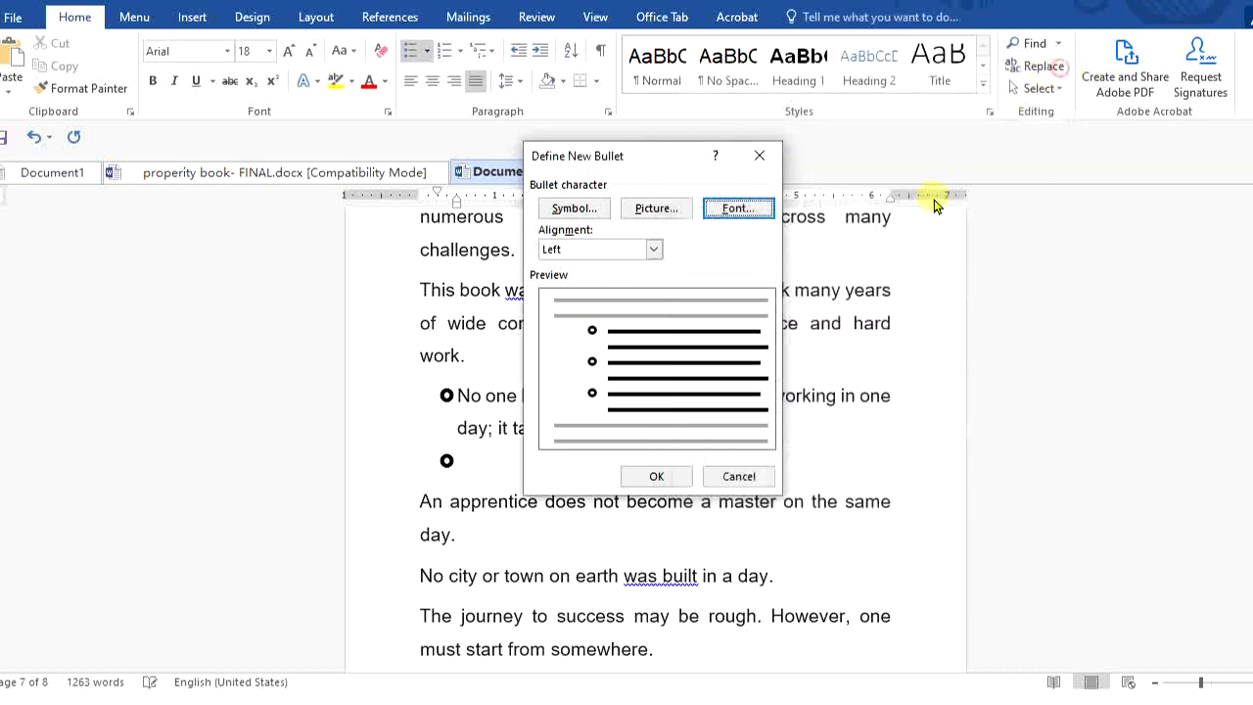
{"action": "left_click", "coordinate": [655, 212]}
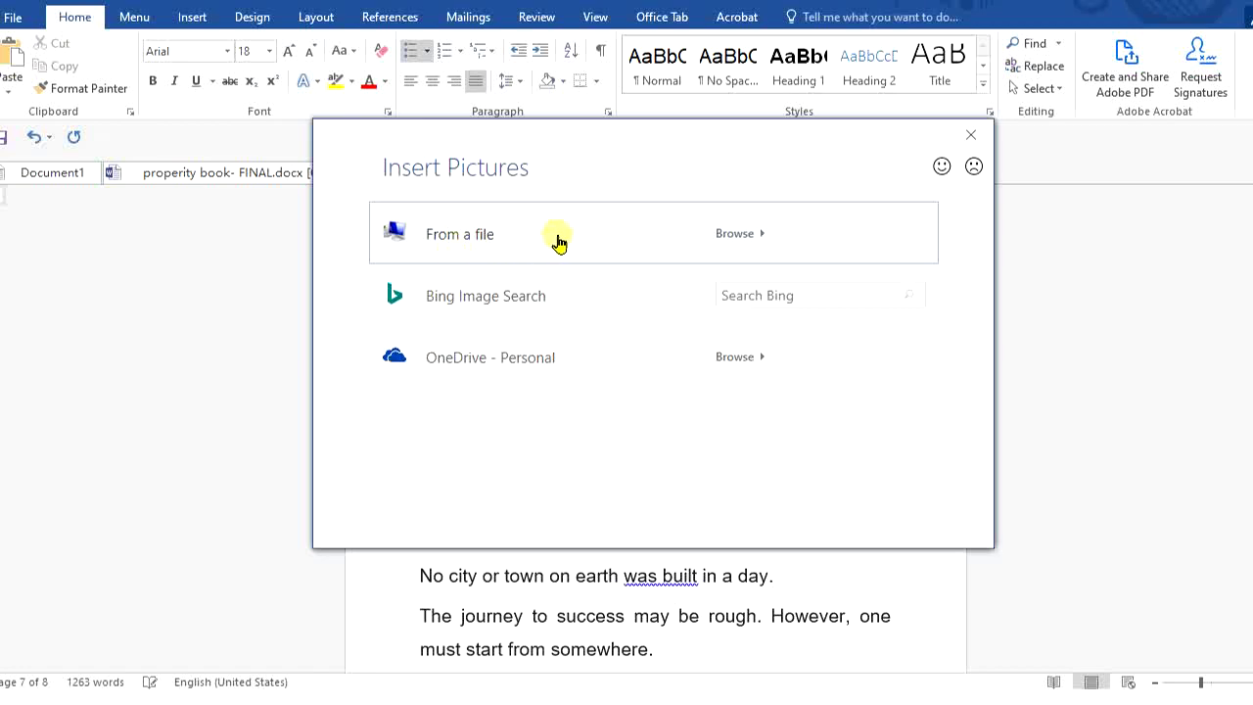
{"action": "key", "text": "Escape"}
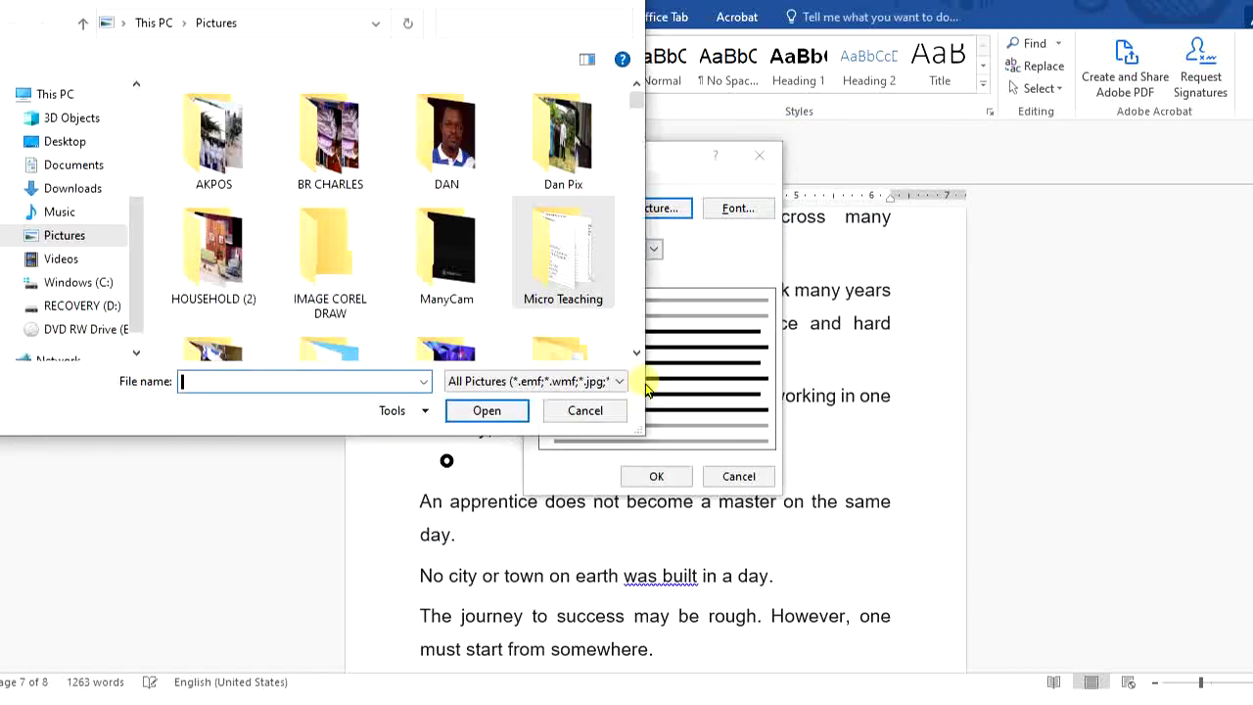
{"action": "scroll", "coordinate": [451, 196], "scroll_direction": "down", "scroll_amount": 10}
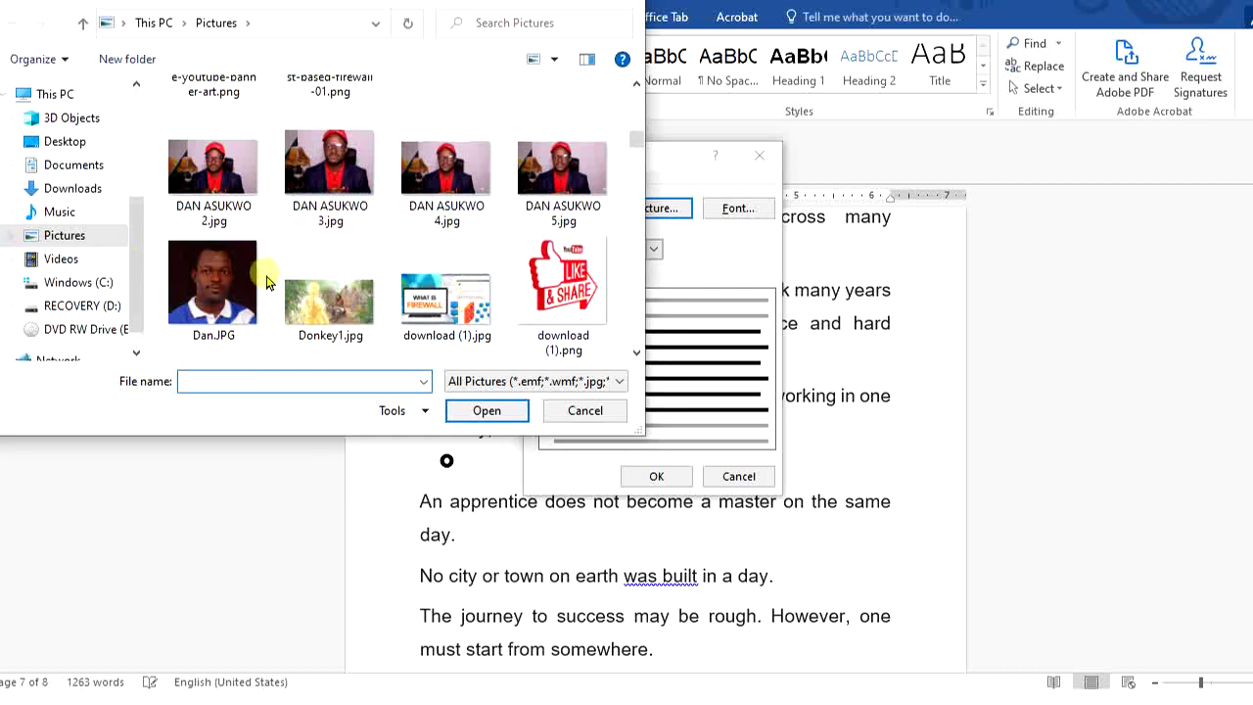
{"action": "double_click", "coordinate": [193, 200]}
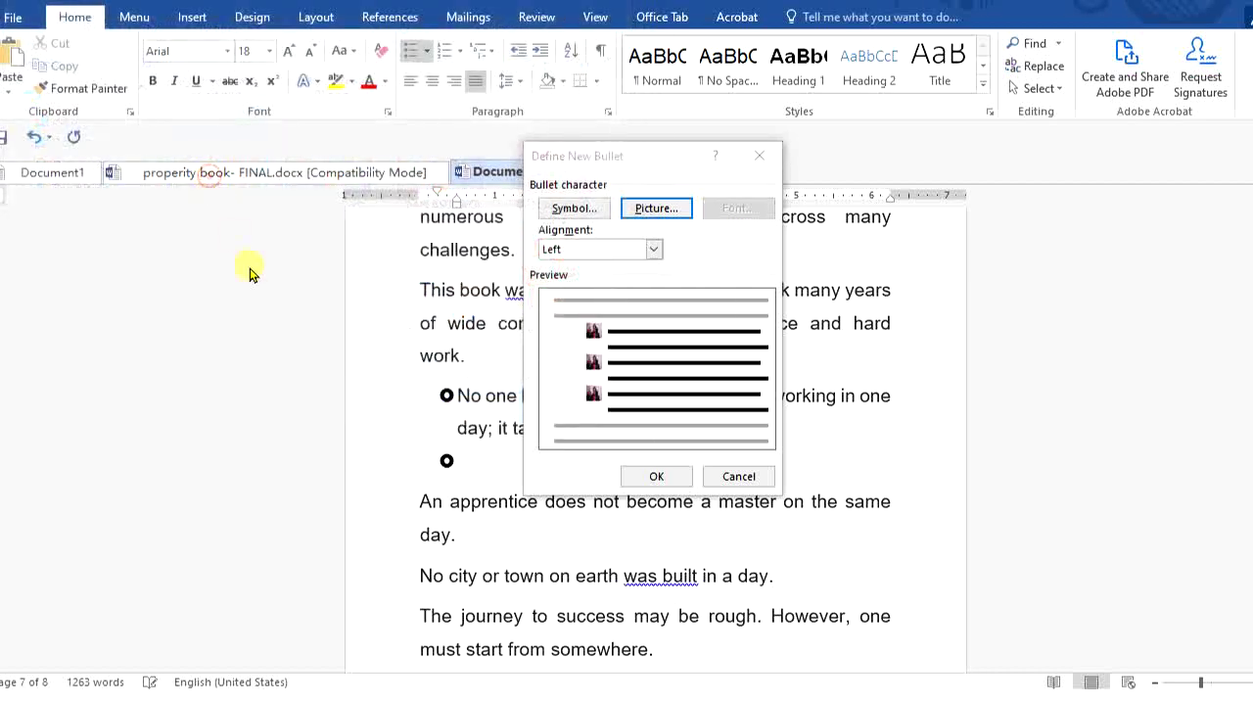
{"action": "left_click", "coordinate": [659, 476]}
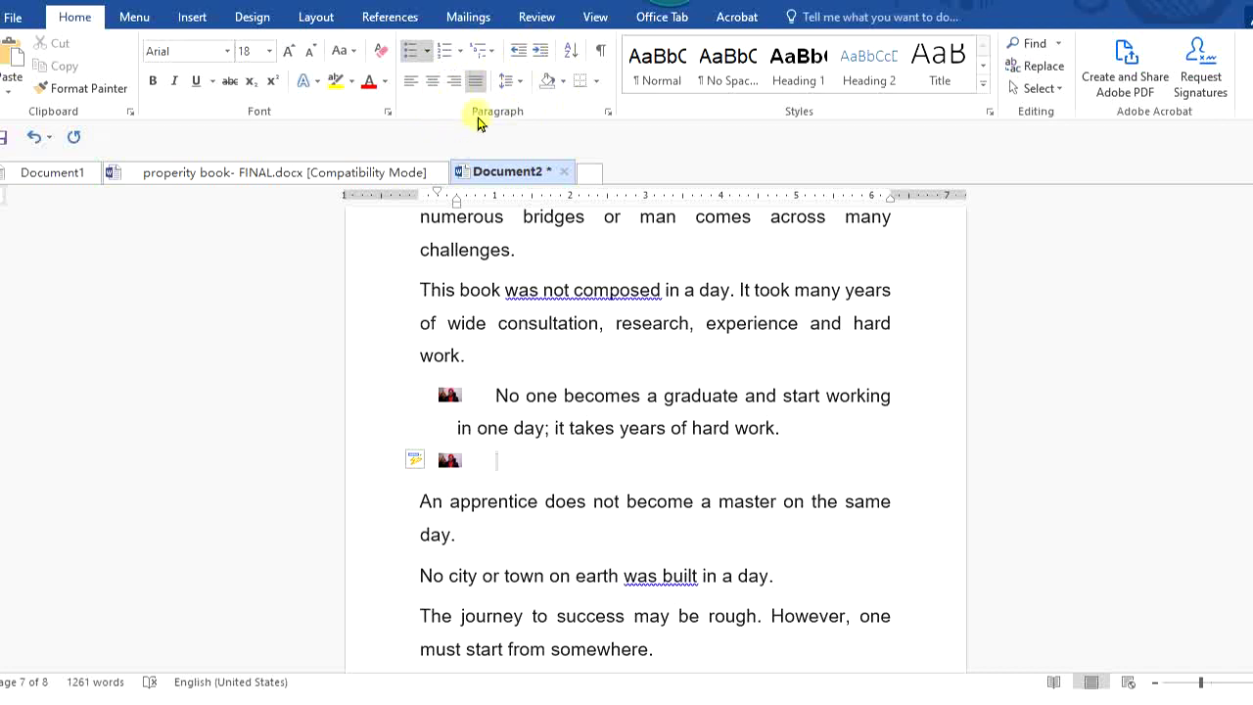
Apply a., b., c. numbering to the paragraph "An apprentice does not become a master" and add an empty item after it.
{"action": "left_click", "coordinate": [420, 503]}
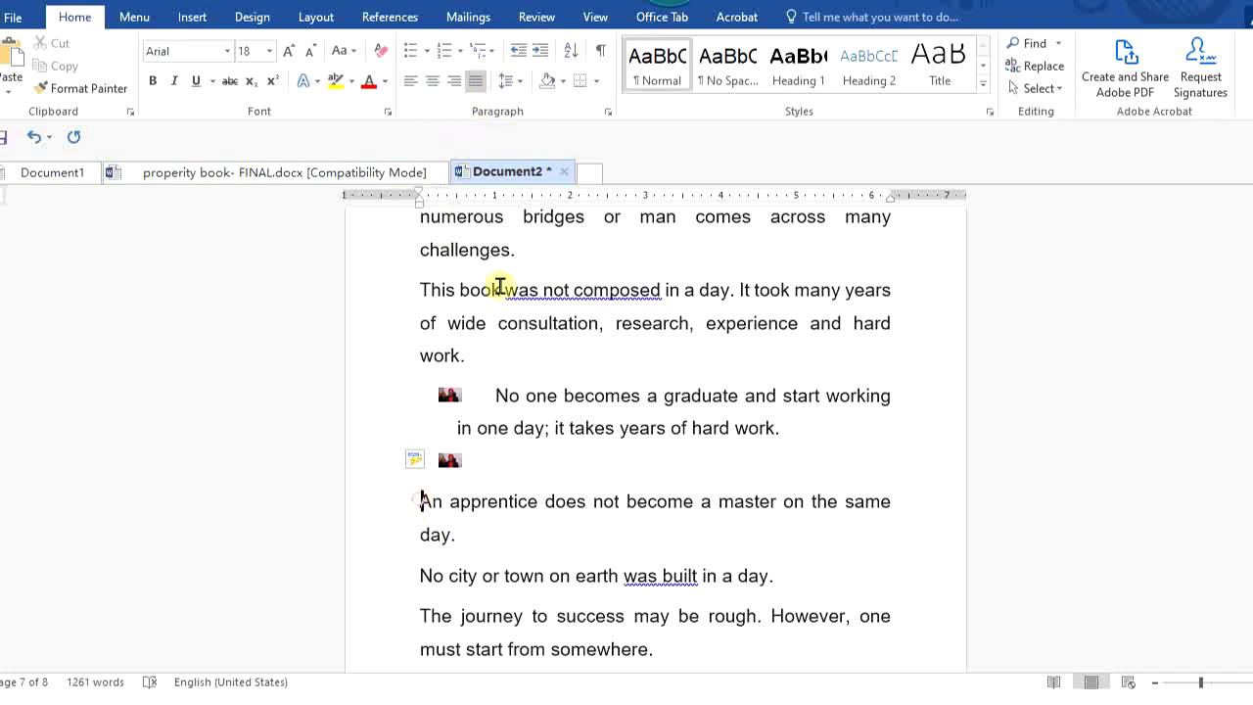
{"action": "left_click", "coordinate": [457, 56]}
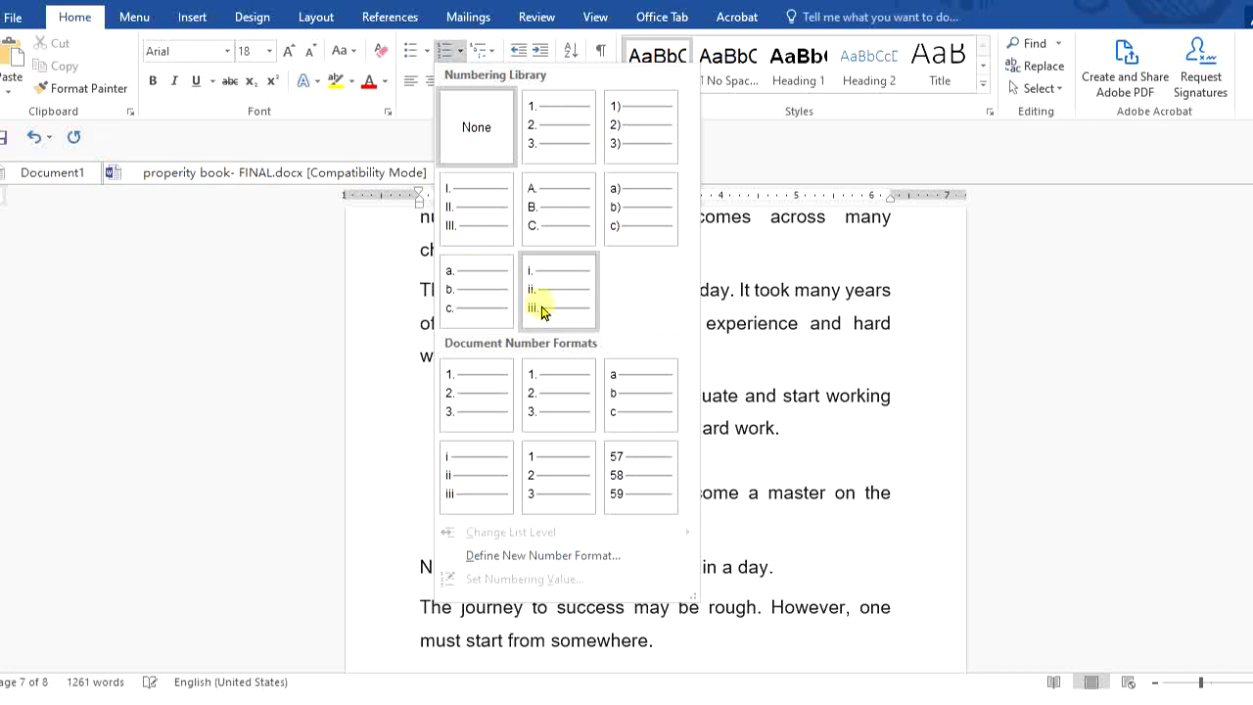
{"action": "left_click", "coordinate": [487, 311]}
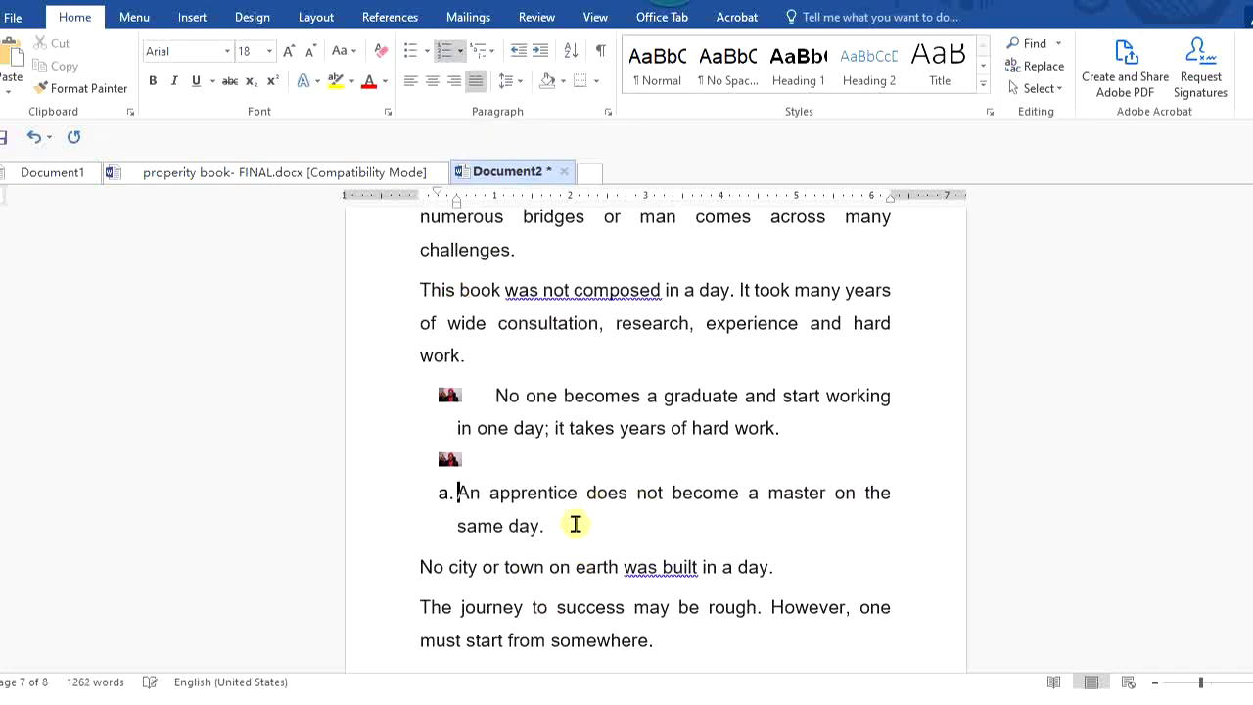
{"action": "key", "text": "Return"}
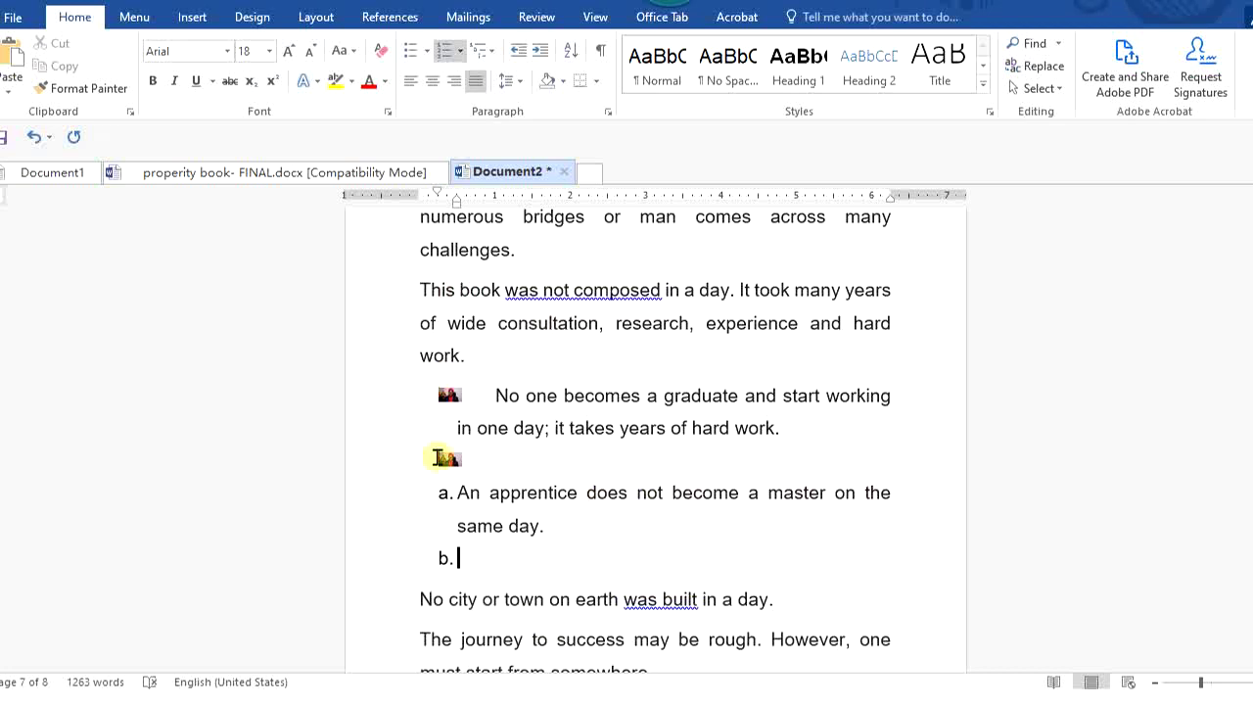
Apply the multilevel list with diamond, arrow and dot bullets to the paragraph "No city or town on earth was built in a day.".
{"action": "left_click", "coordinate": [432, 599]}
{"action": "left_click", "coordinate": [811, 593]}
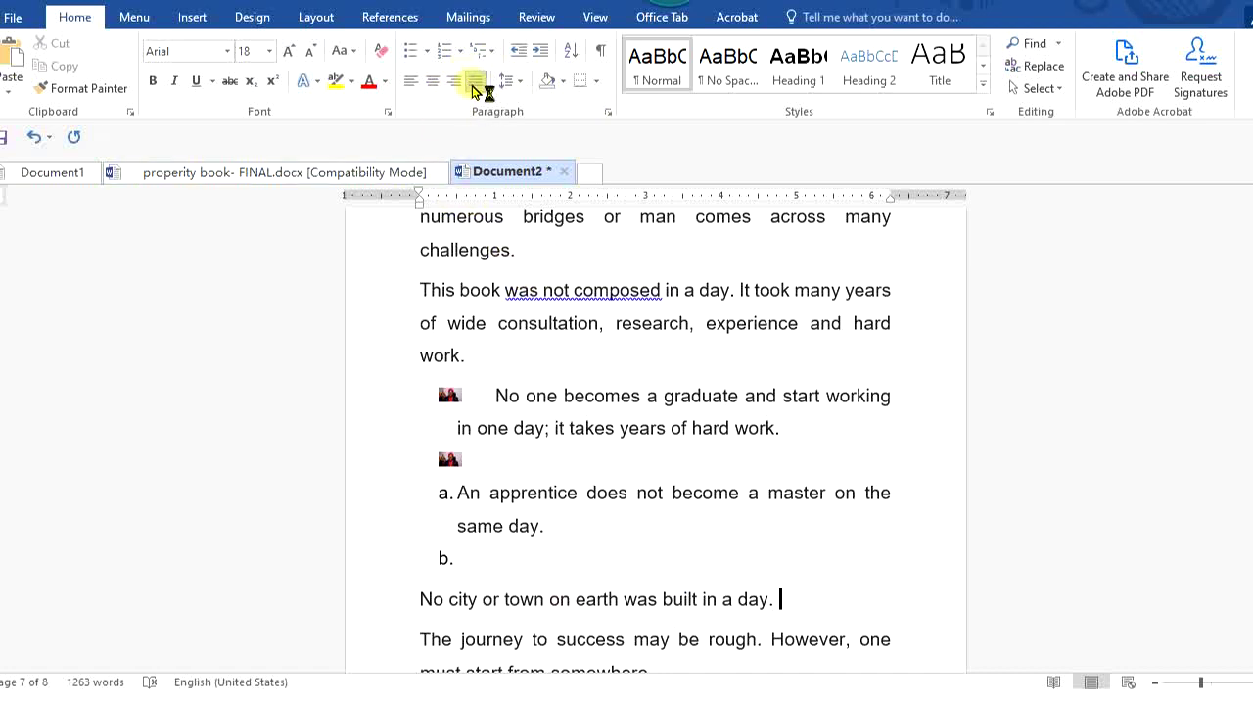
{"action": "left_click", "coordinate": [494, 59]}
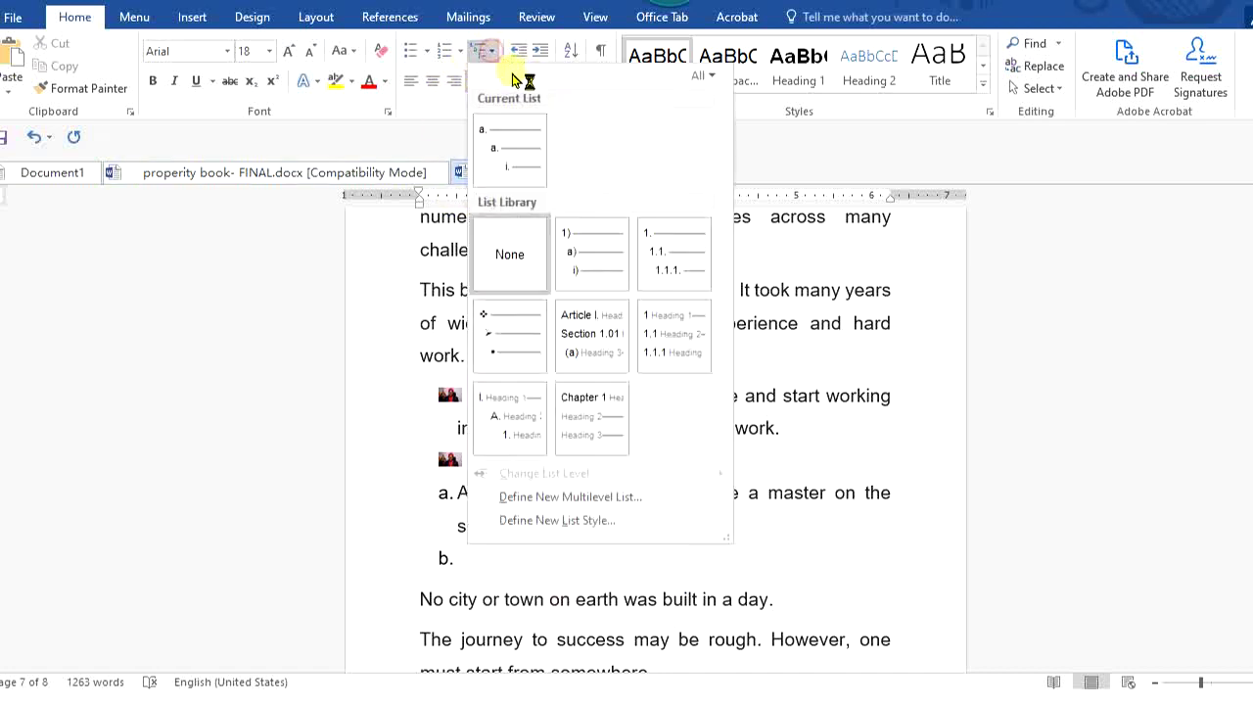
{"action": "mouse_move", "coordinate": [588, 283]}
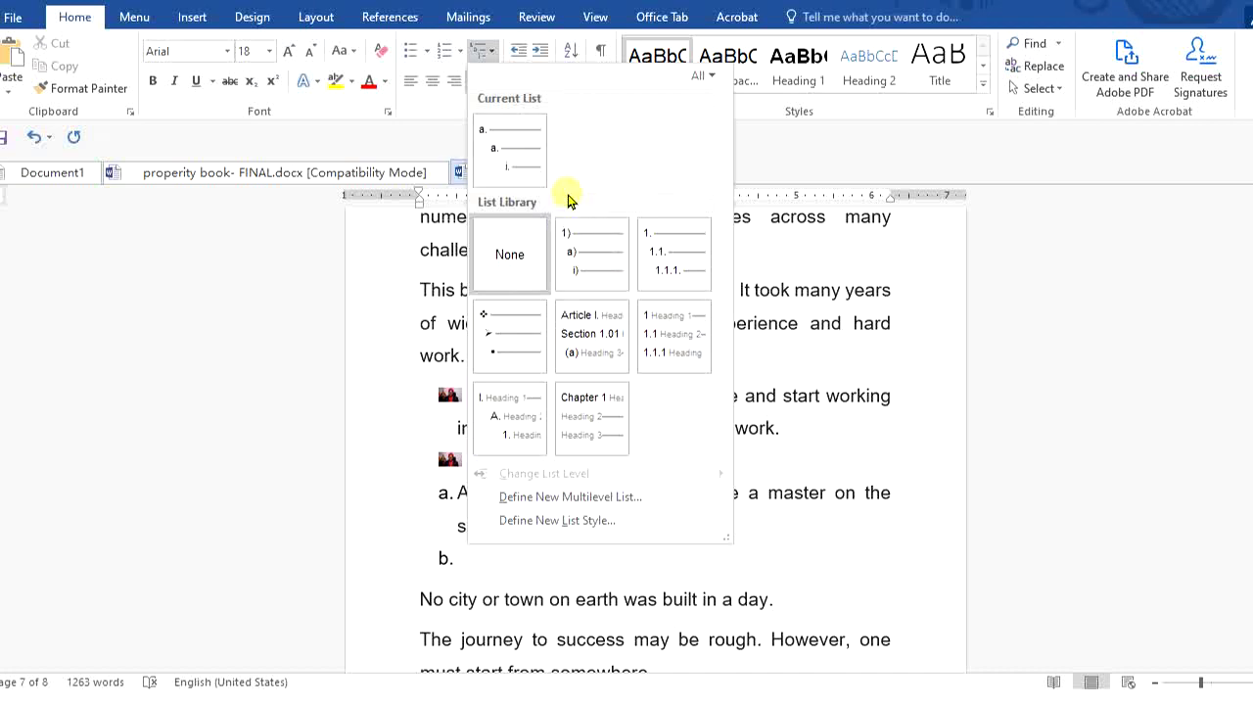
{"action": "mouse_move", "coordinate": [620, 313]}
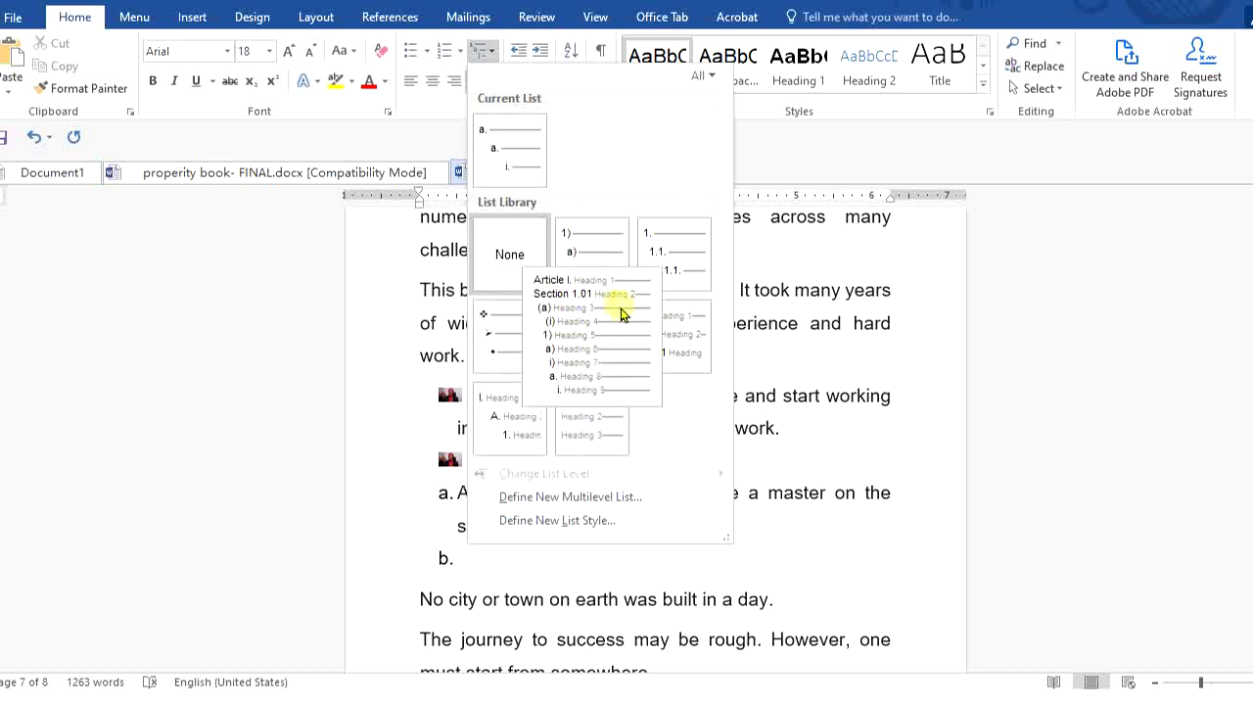
{"action": "left_click", "coordinate": [512, 339]}
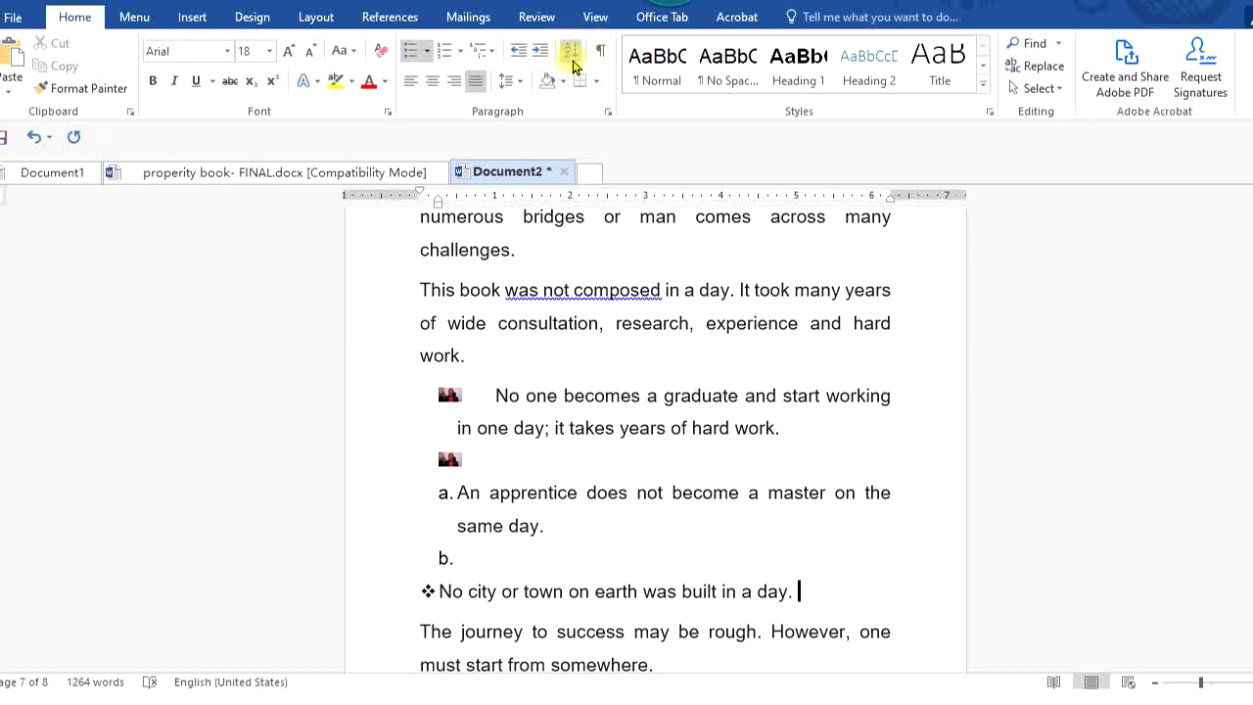
Split the first paragraph under INTRODUCTION into nine short separate paragraphs, from "In a family or a place where one" to "my interaction with people".
{"action": "scroll", "coordinate": [586, 516], "scroll_direction": "up", "scroll_amount": 1}
{"action": "scroll", "coordinate": [588, 514], "scroll_direction": "up", "scroll_amount": 1}
{"action": "scroll", "coordinate": [587, 514], "scroll_direction": "down", "scroll_amount": 3}
{"action": "scroll", "coordinate": [586, 513], "scroll_direction": "down", "scroll_amount": 5}
{"action": "scroll", "coordinate": [572, 521], "scroll_direction": "down", "scroll_amount": 5}
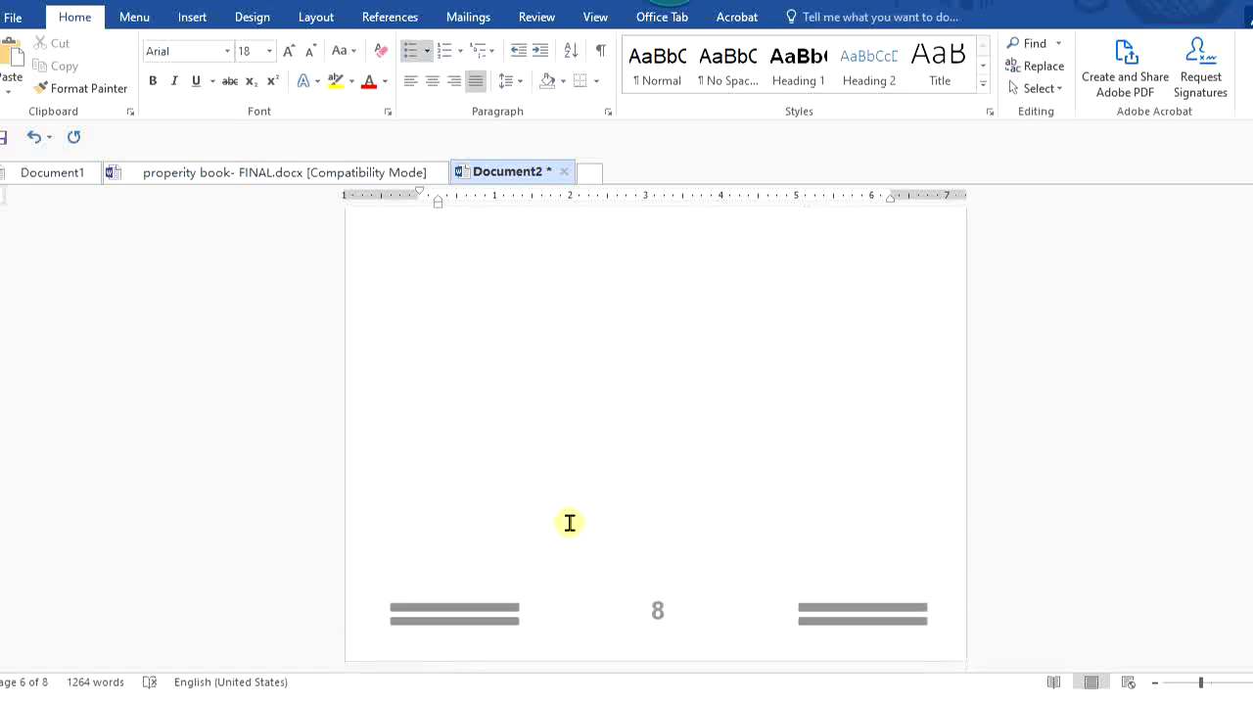
{"action": "scroll", "coordinate": [574, 461], "scroll_direction": "up", "scroll_amount": 8}
{"action": "scroll", "coordinate": [593, 392], "scroll_direction": "up", "scroll_amount": 10}
{"action": "scroll", "coordinate": [595, 432], "scroll_direction": "up", "scroll_amount": 3}
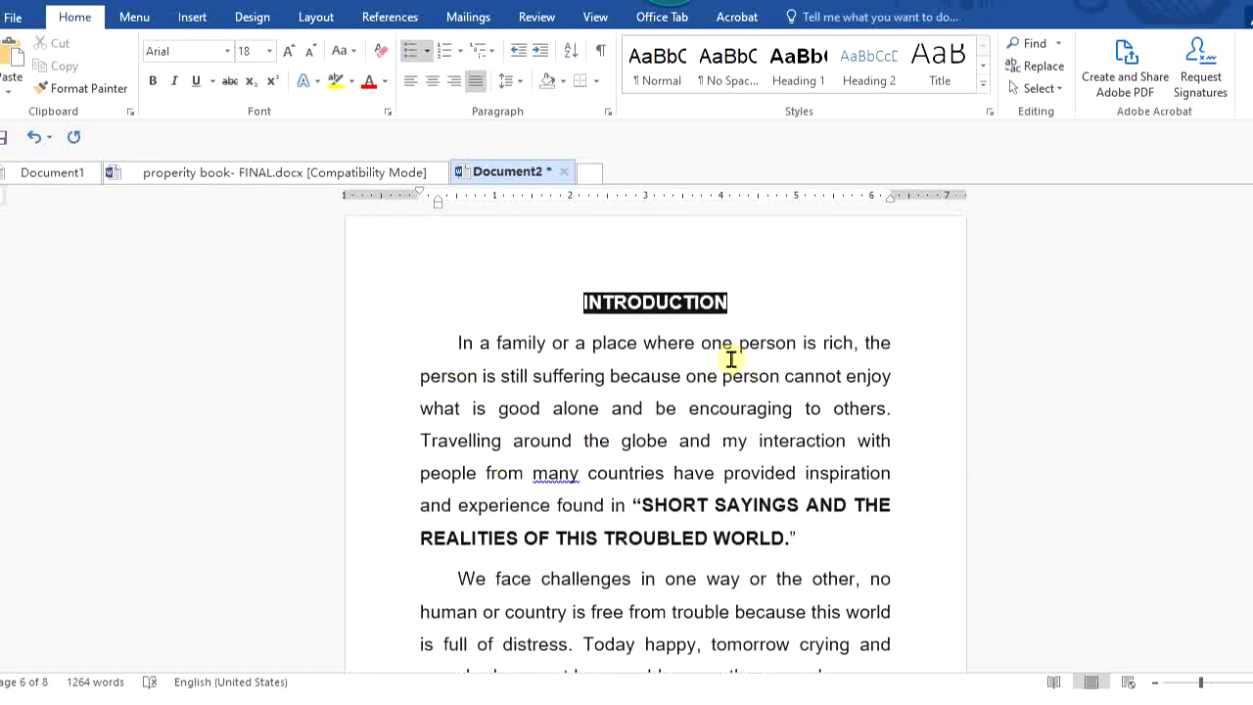
{"action": "left_click", "coordinate": [736, 342]}
{"action": "key", "text": "Return"}
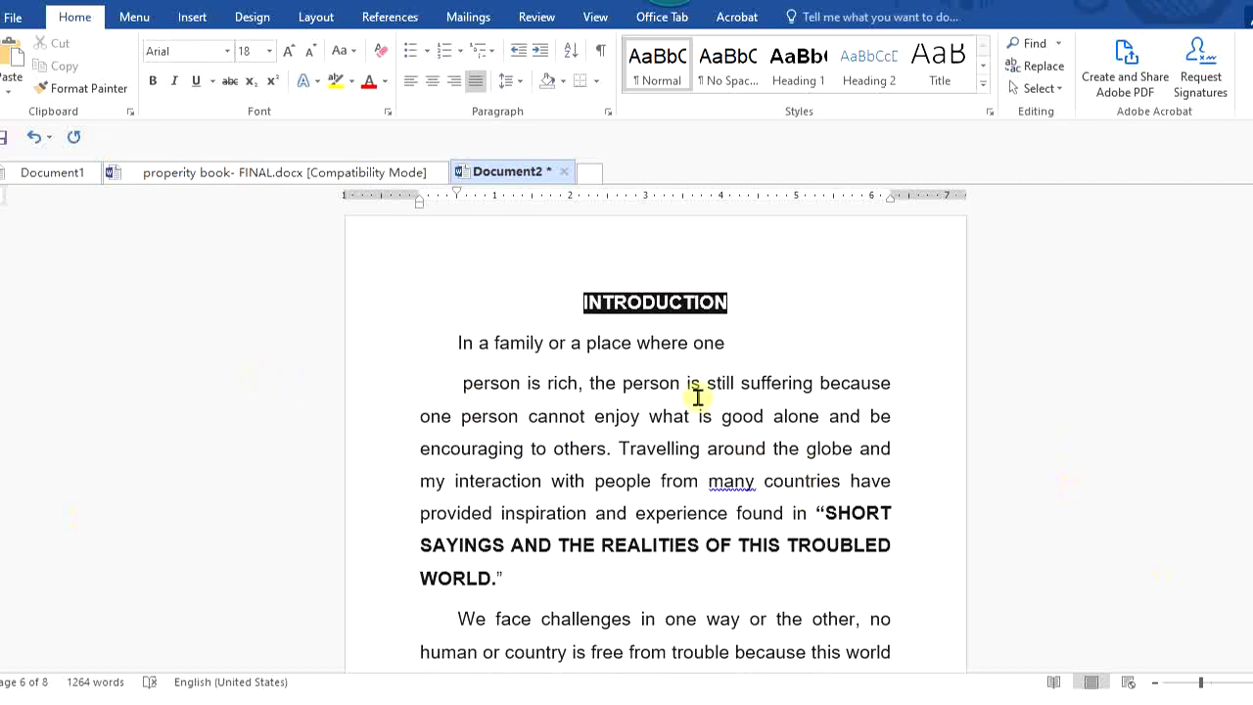
{"action": "key", "text": "Return"}
{"action": "left_click", "coordinate": [680, 427]}
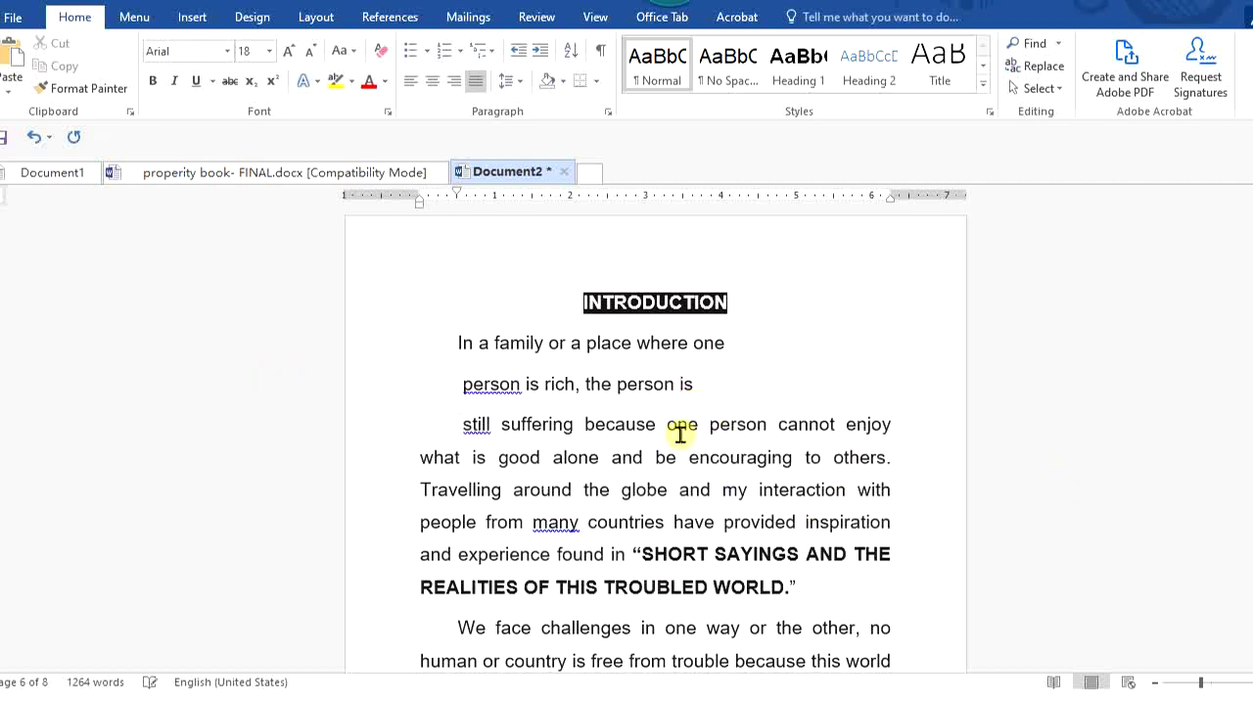
{"action": "key", "text": "Return"}
{"action": "left_click", "coordinate": [638, 474]}
{"action": "key", "text": "Return"}
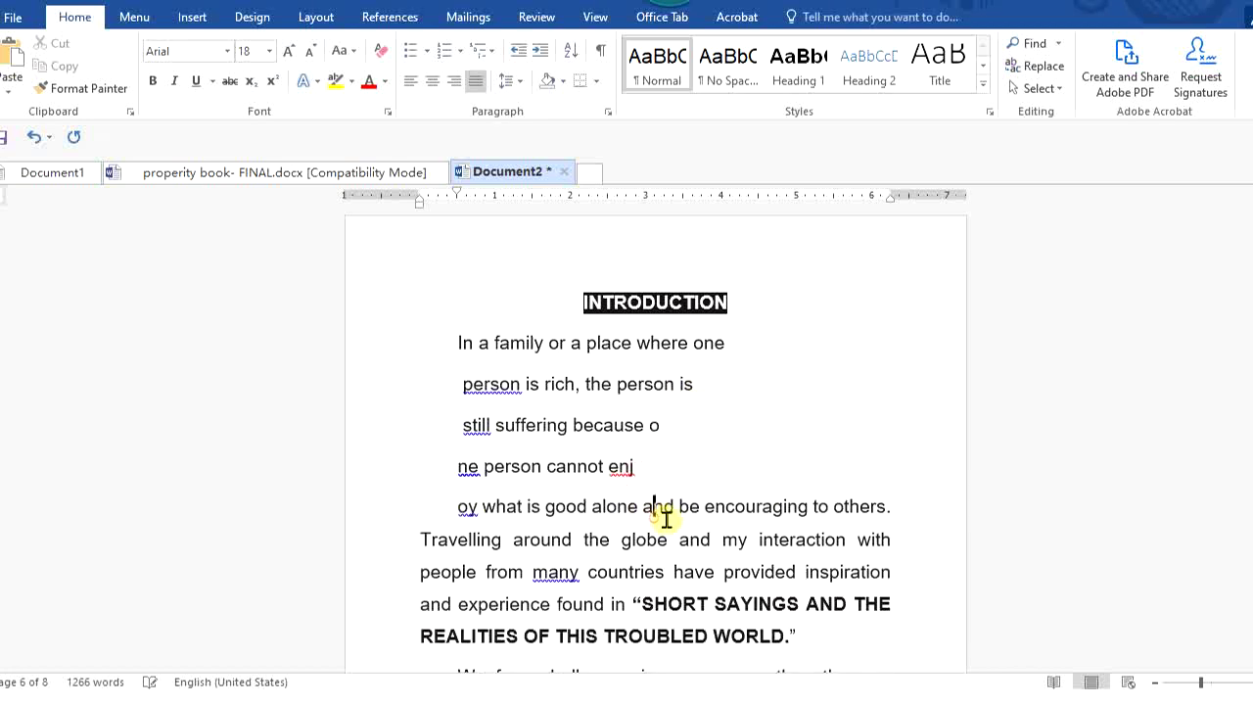
{"action": "left_click", "coordinate": [656, 506]}
{"action": "key", "text": "Return"}
{"action": "left_click", "coordinate": [645, 551]}
{"action": "key", "text": "Return"}
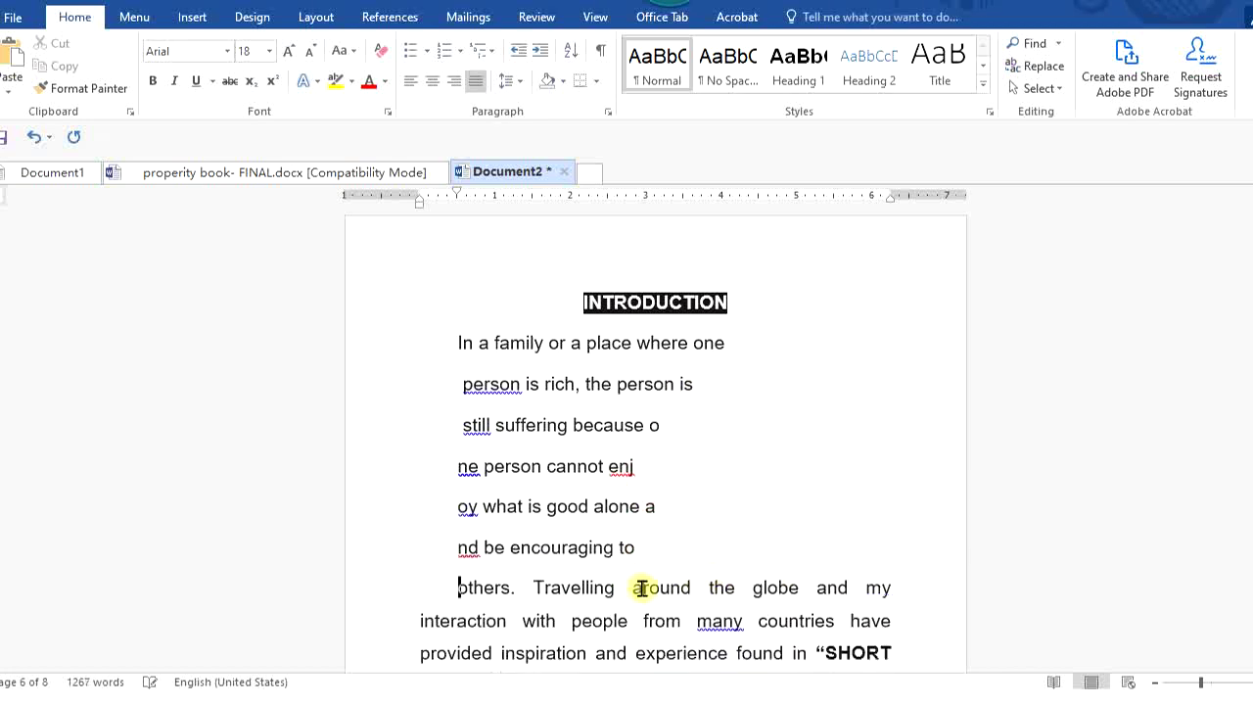
{"action": "left_click", "coordinate": [642, 587]}
{"action": "key", "text": "Return"}
{"action": "scroll", "coordinate": [613, 596], "scroll_direction": "down", "scroll_amount": 1}
{"action": "left_click", "coordinate": [630, 556]}
{"action": "key", "text": "Return"}
{"action": "scroll", "coordinate": [646, 548], "scroll_direction": "down", "scroll_amount": 1}
{"action": "left_click", "coordinate": [661, 492]}
{"action": "key", "text": "Return"}
{"action": "scroll", "coordinate": [679, 490], "scroll_direction": "up", "scroll_amount": 1}
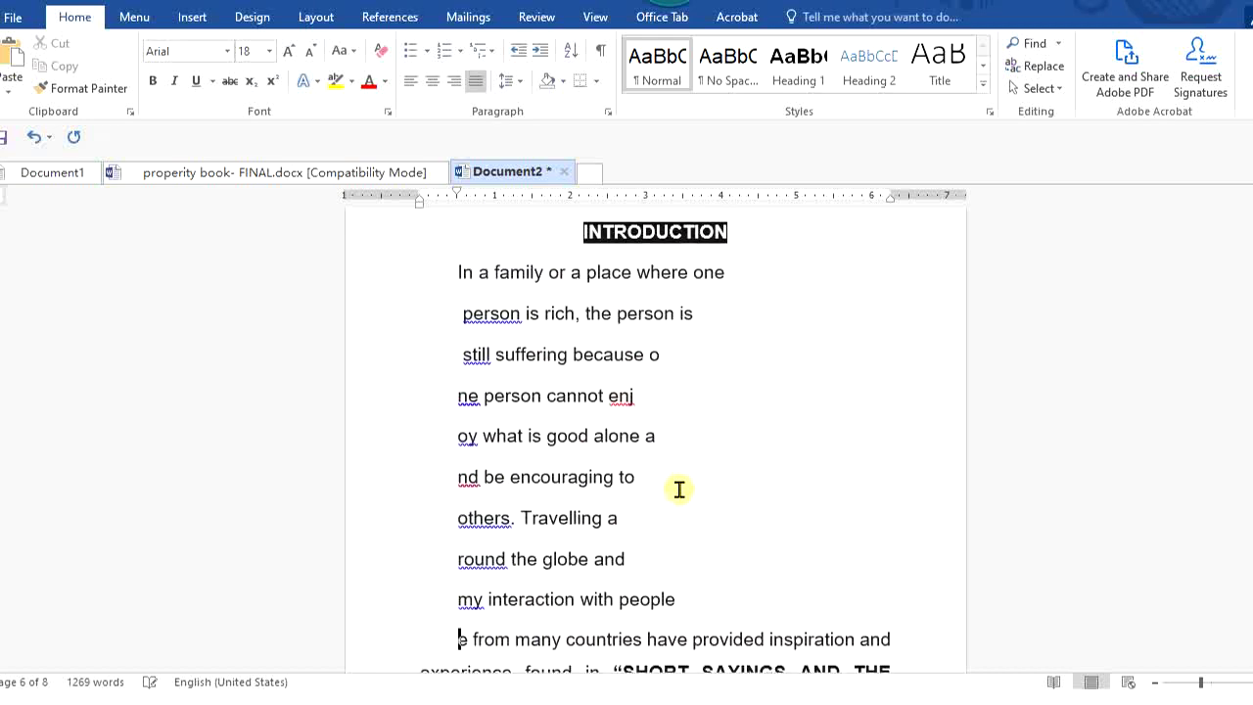
Select the nine short paragraphs under INTRODUCTION and sort them by paragraphs as text in ascending order.
{"action": "scroll", "coordinate": [519, 322], "scroll_direction": "up", "scroll_amount": 1}
{"action": "left_click_drag", "start_coordinate": [456, 335], "coordinate": [657, 640]}
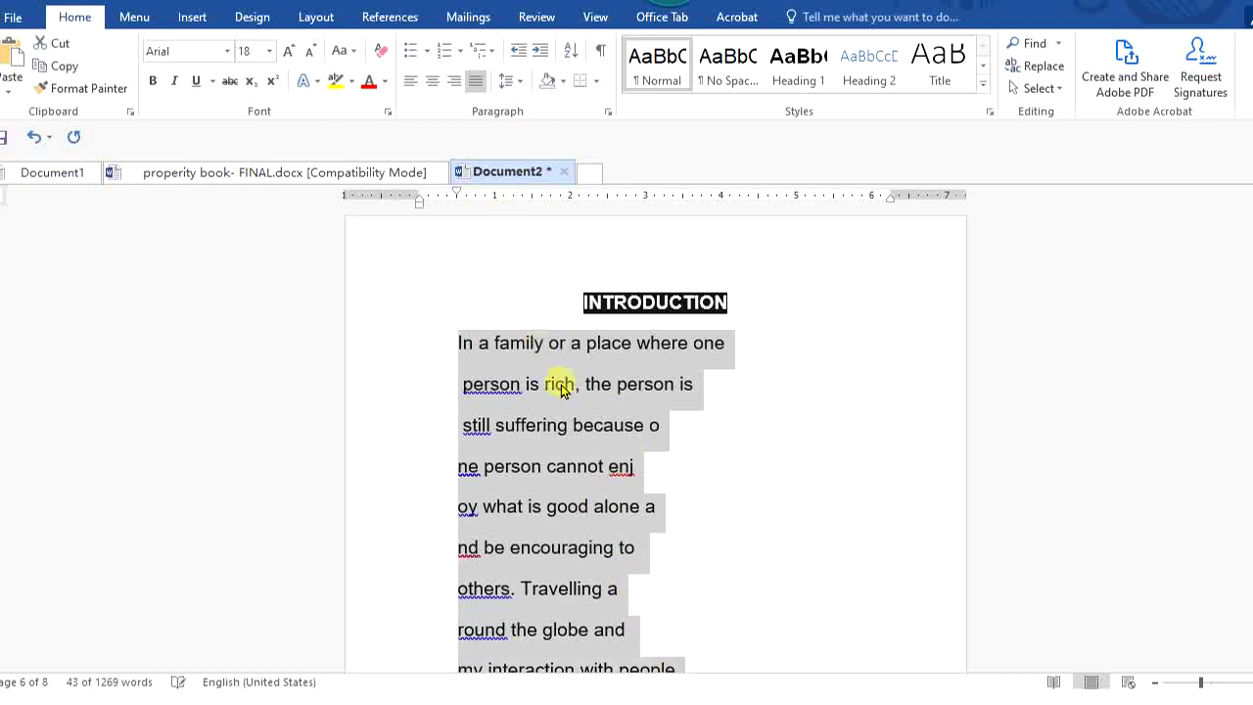
{"action": "scroll", "coordinate": [568, 344], "scroll_direction": "down", "scroll_amount": 1}
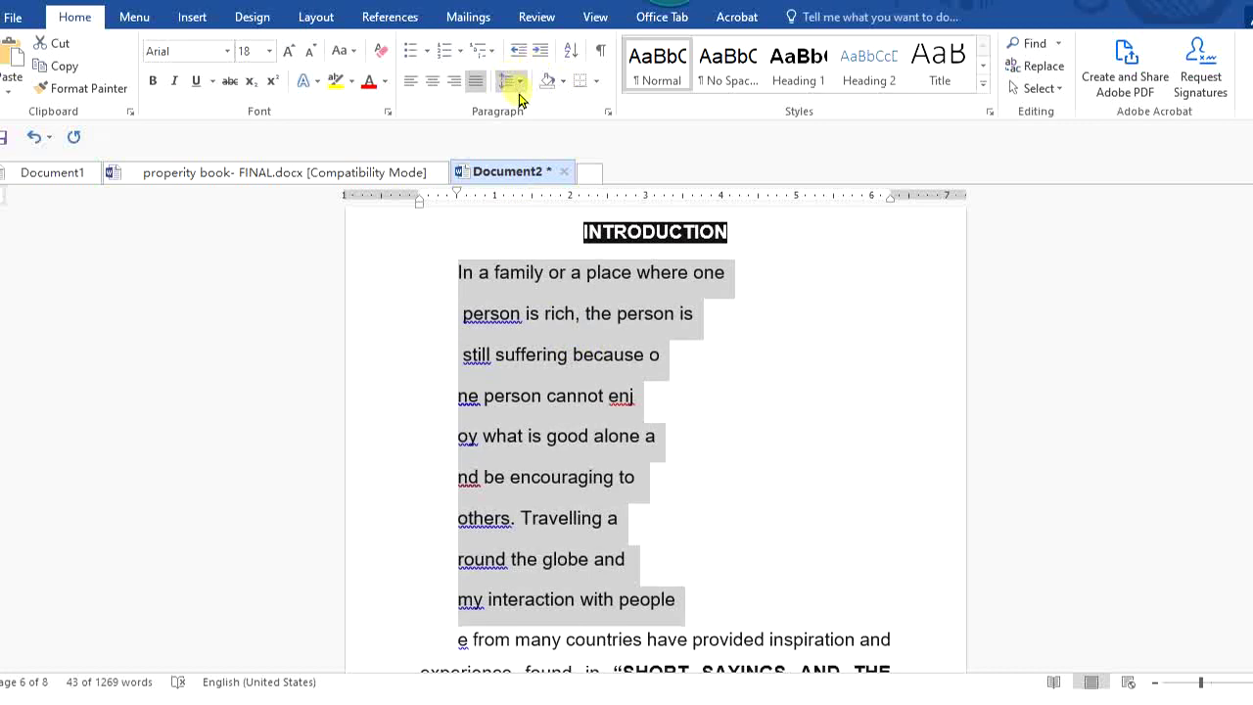
{"action": "left_click", "coordinate": [573, 63]}
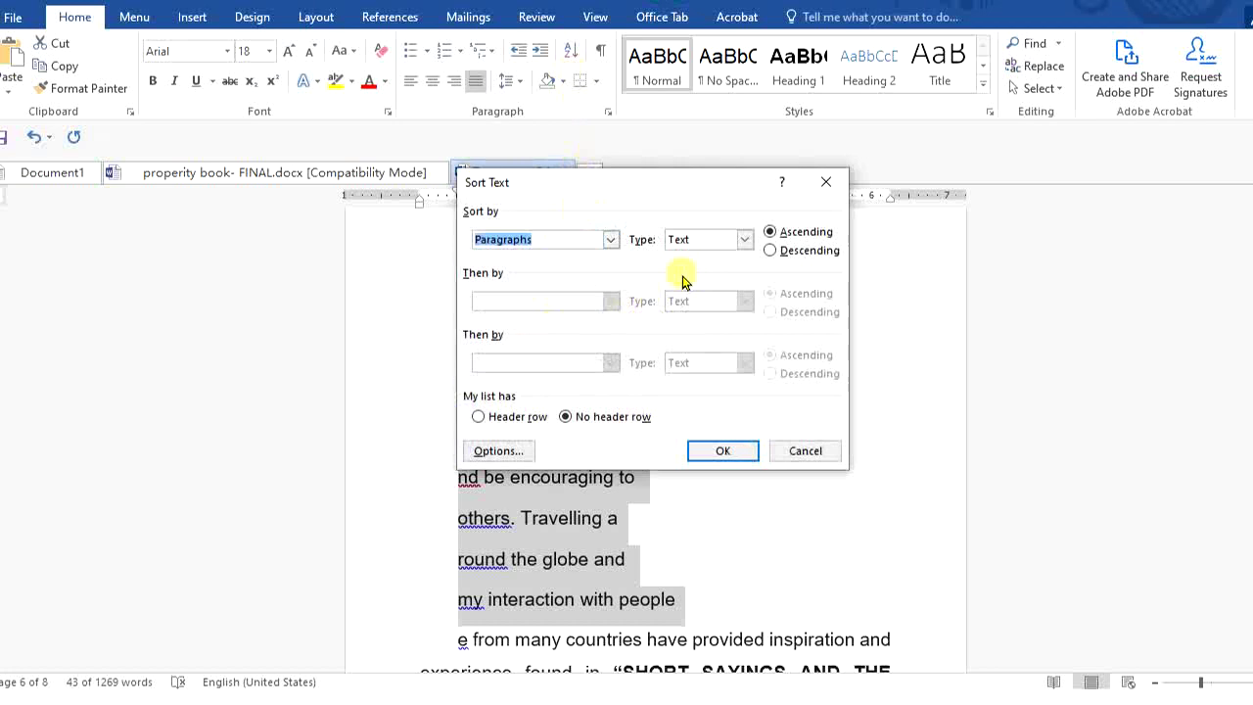
{"action": "left_click", "coordinate": [743, 240]}
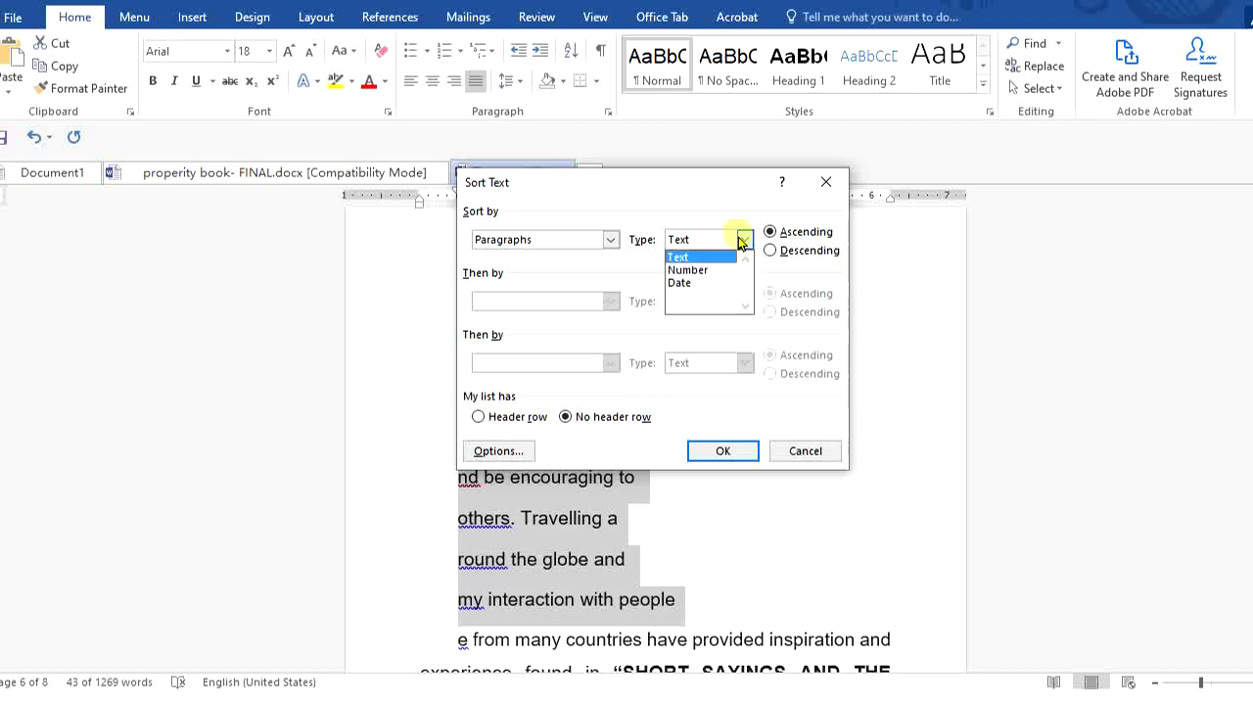
{"action": "left_click", "coordinate": [743, 244]}
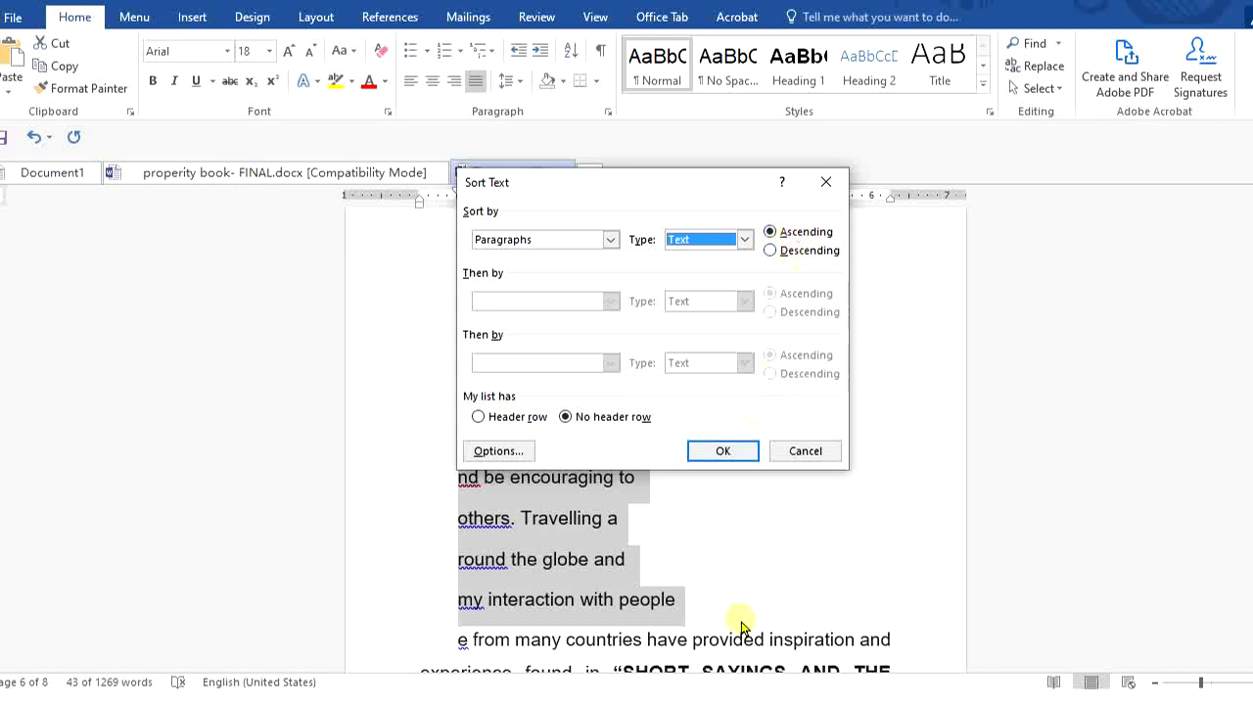
{"action": "left_click", "coordinate": [734, 452]}
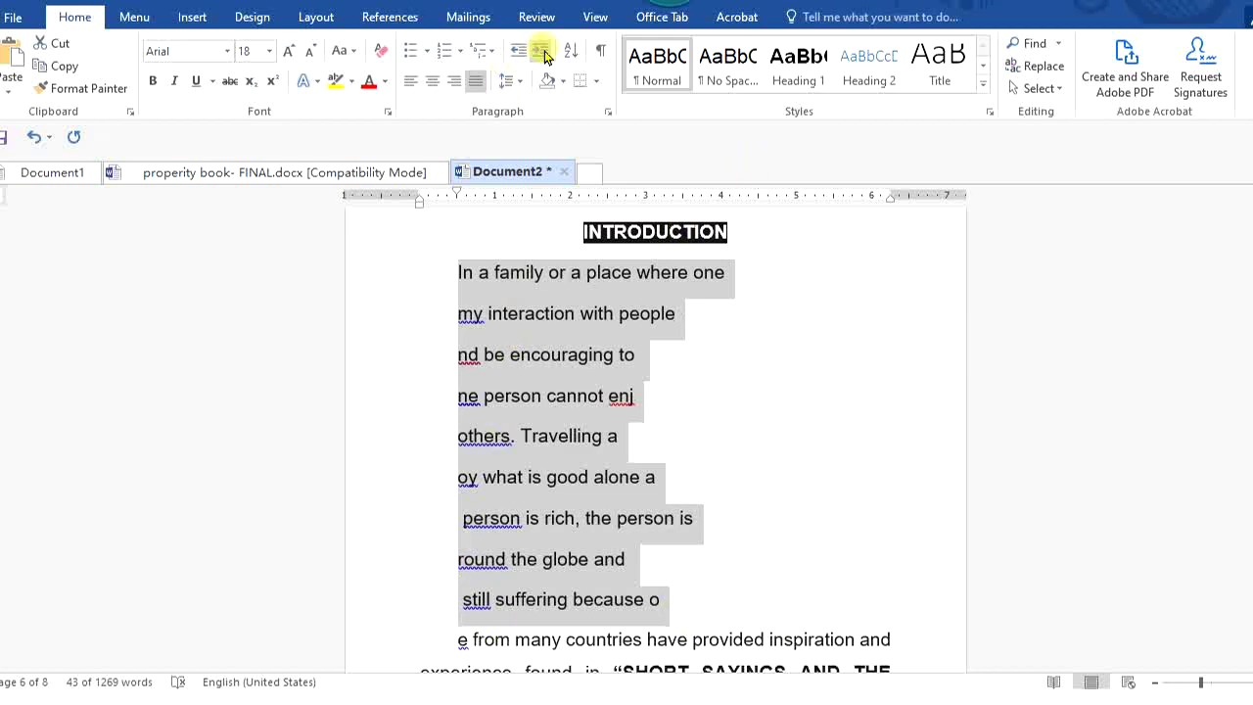
Sort the nine selected paragraphs again by paragraphs as text in descending order.
{"action": "left_click", "coordinate": [574, 57]}
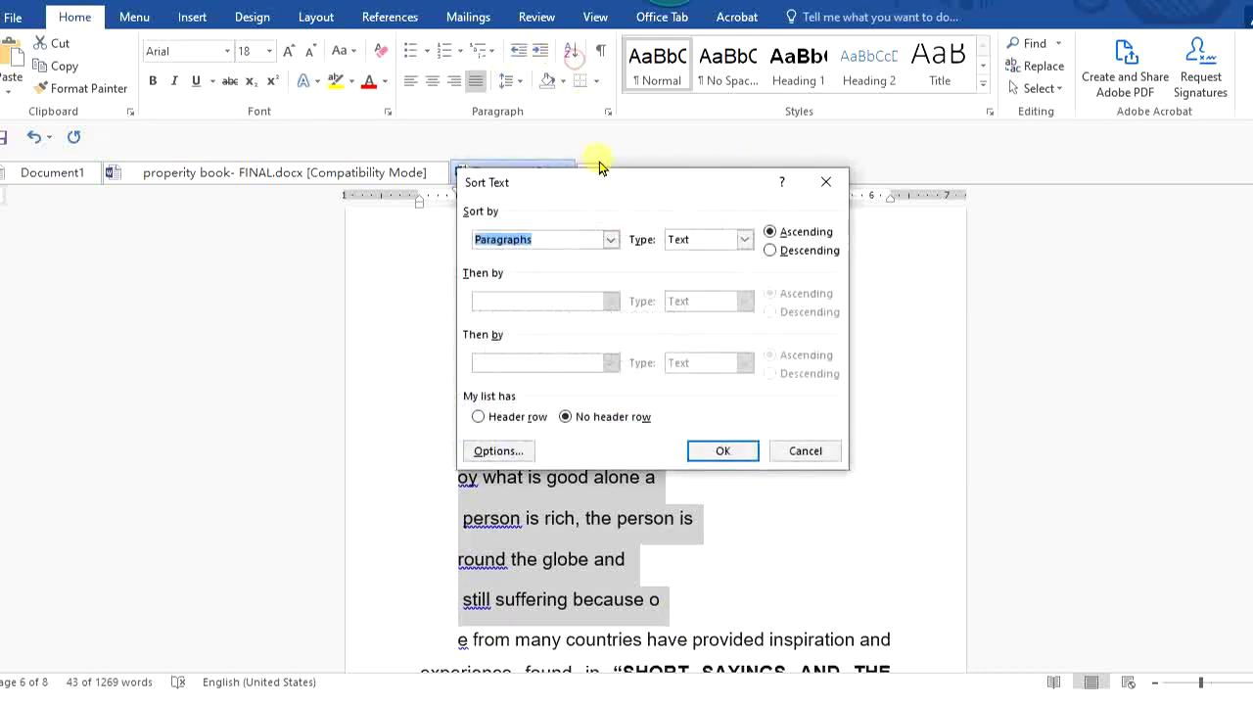
{"action": "left_click", "coordinate": [783, 250]}
{"action": "left_click", "coordinate": [722, 450]}
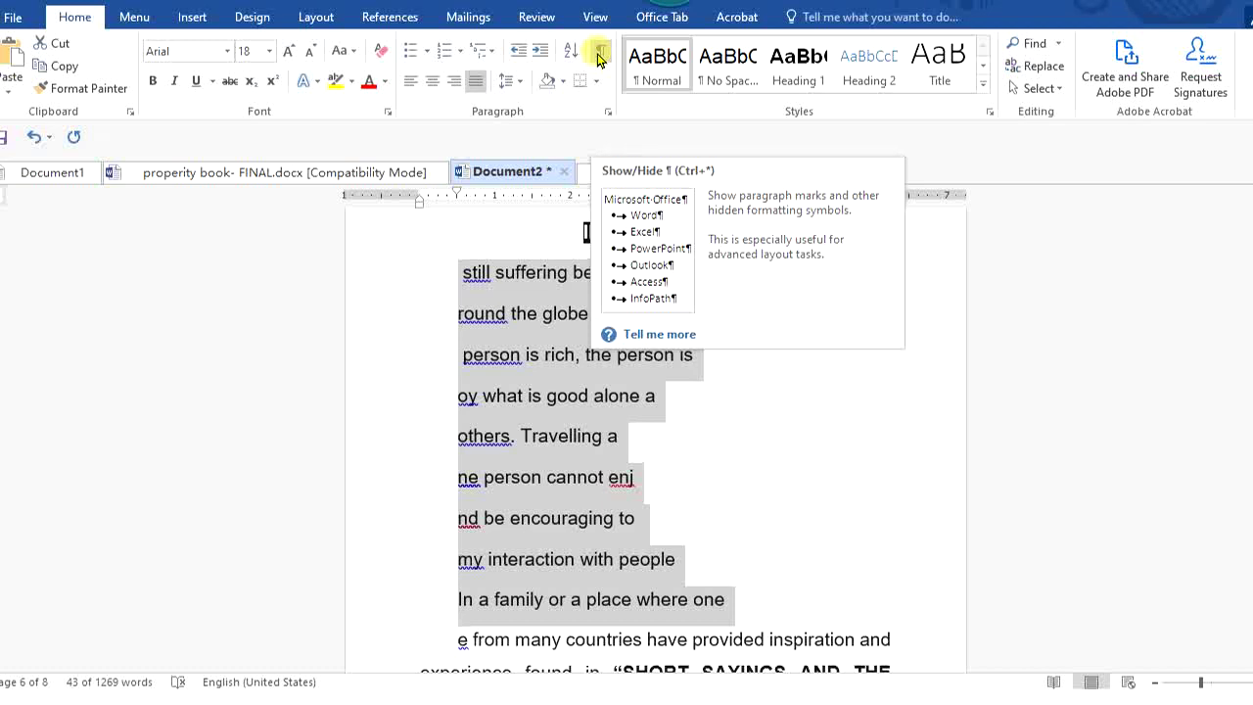
Cycle the nine selected paragraphs twice through left, centered, right and justified alignment.
{"action": "left_click", "coordinate": [411, 86]}
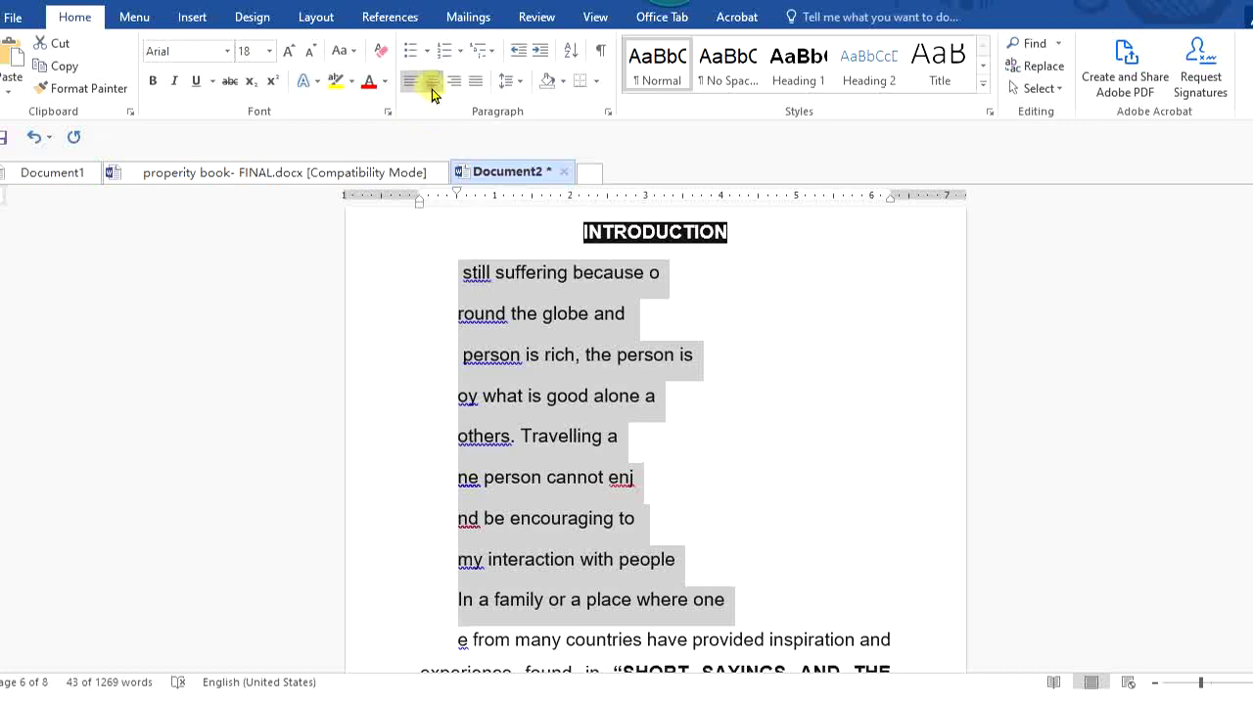
{"action": "left_click", "coordinate": [431, 88]}
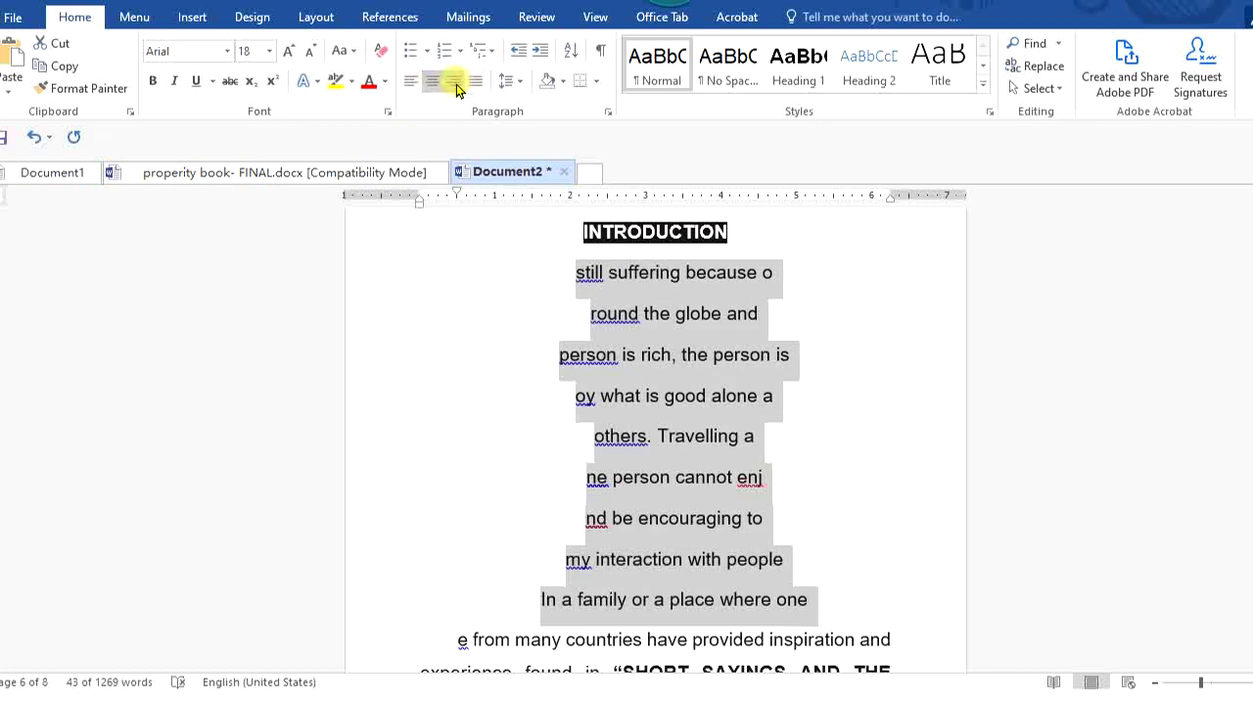
{"action": "left_click", "coordinate": [455, 84]}
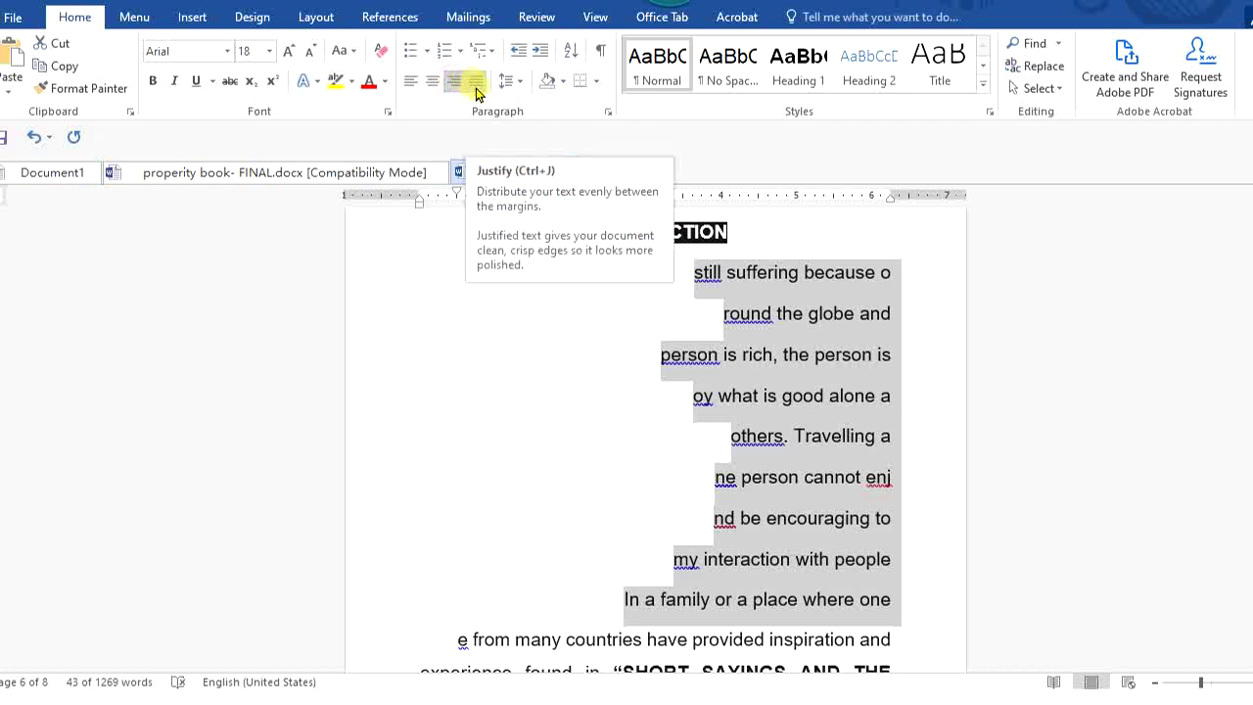
{"action": "left_click", "coordinate": [476, 87]}
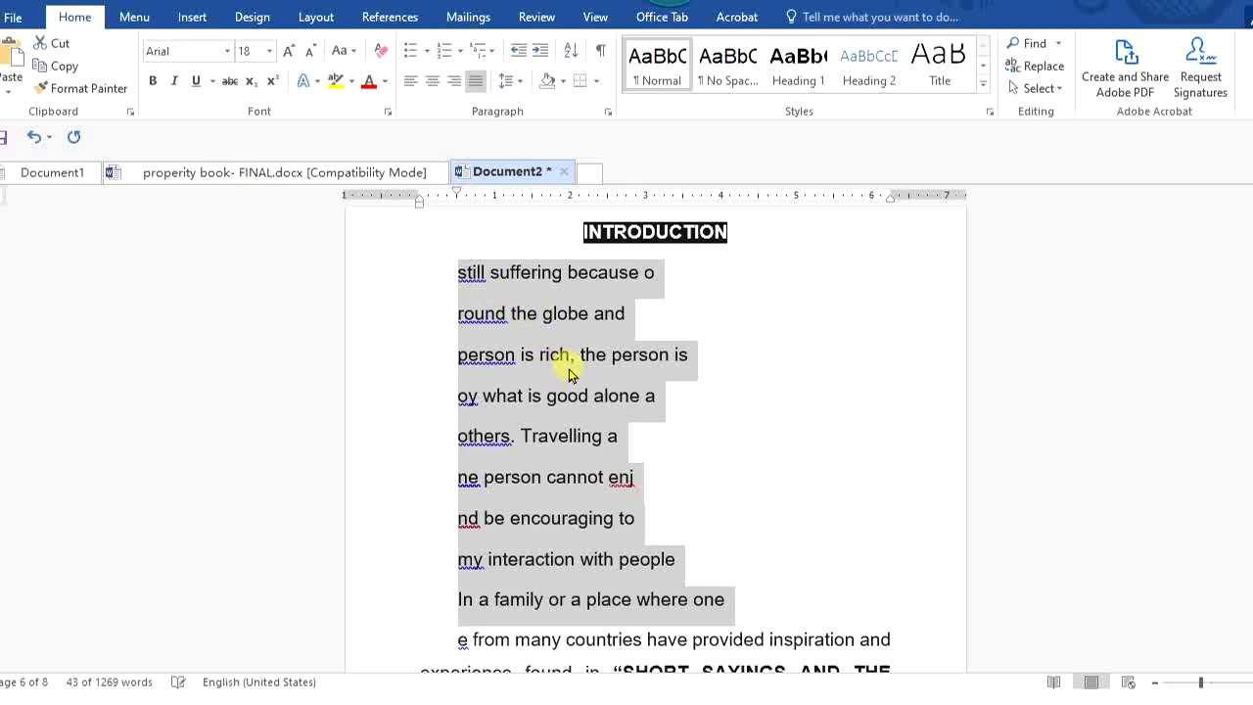
{"action": "key", "text": "ctrl+l"}
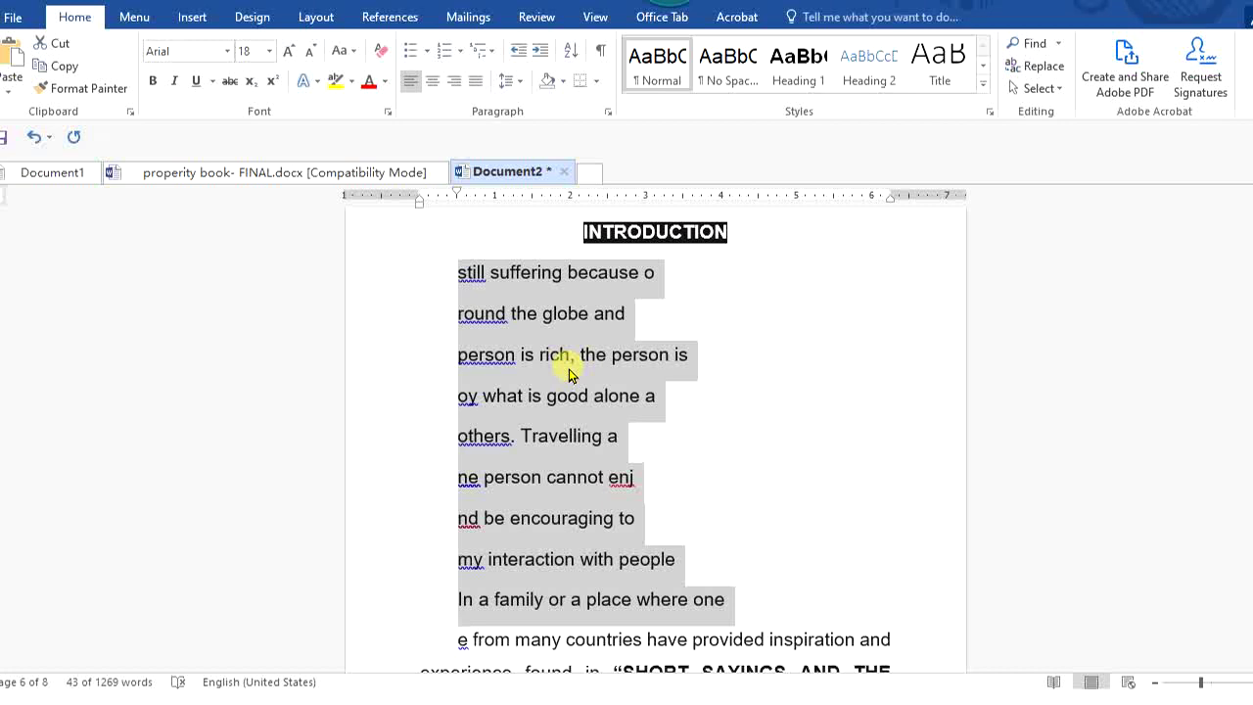
{"action": "key", "text": "ctrl+e"}
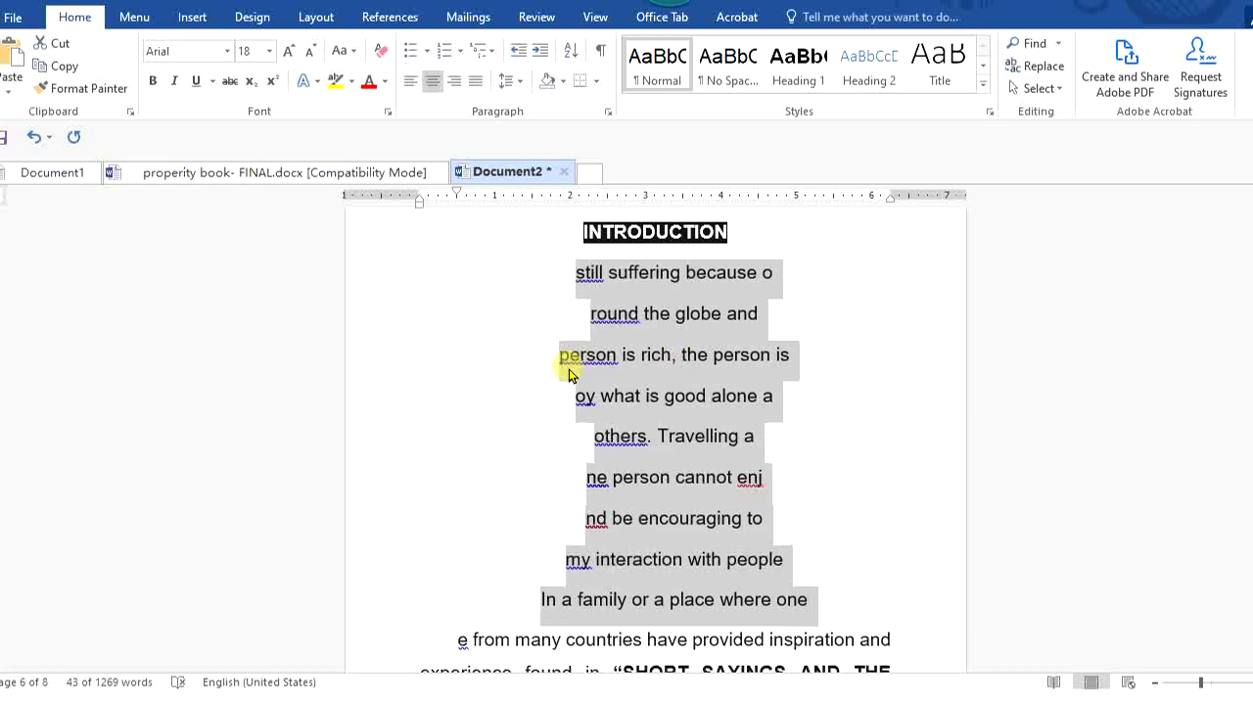
{"action": "key", "text": "ctrl+r"}
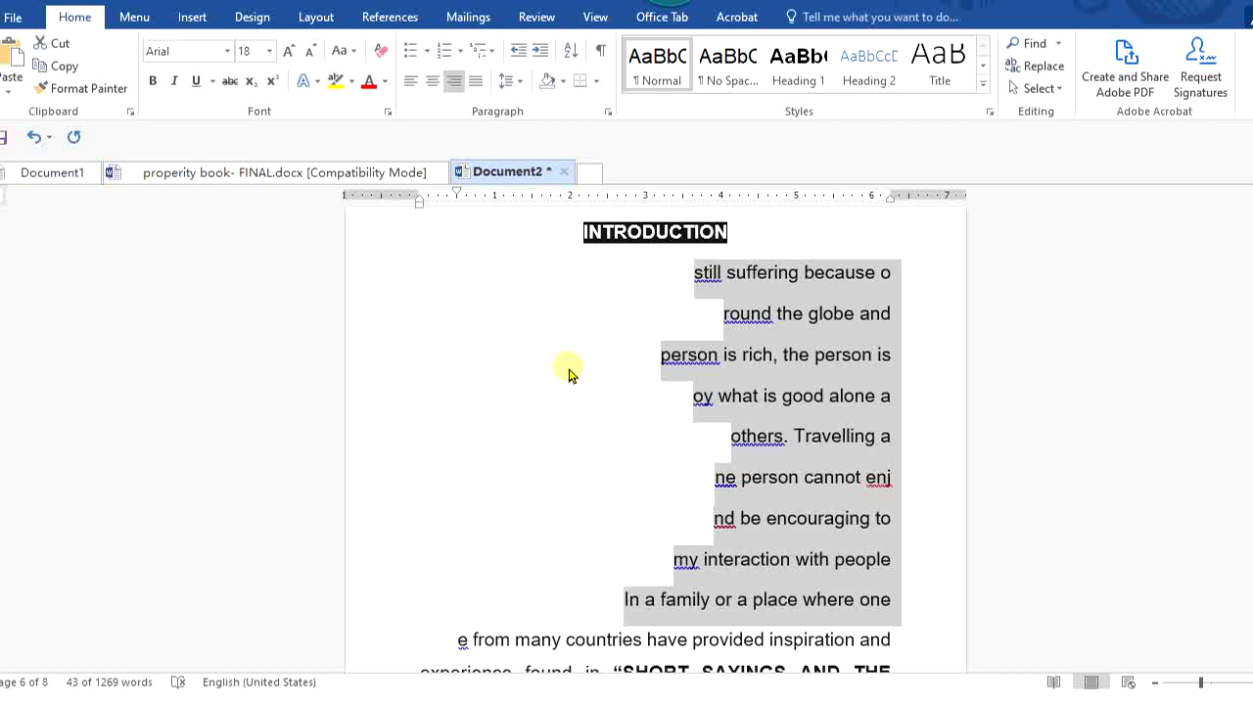
{"action": "key", "text": "ctrl+j"}
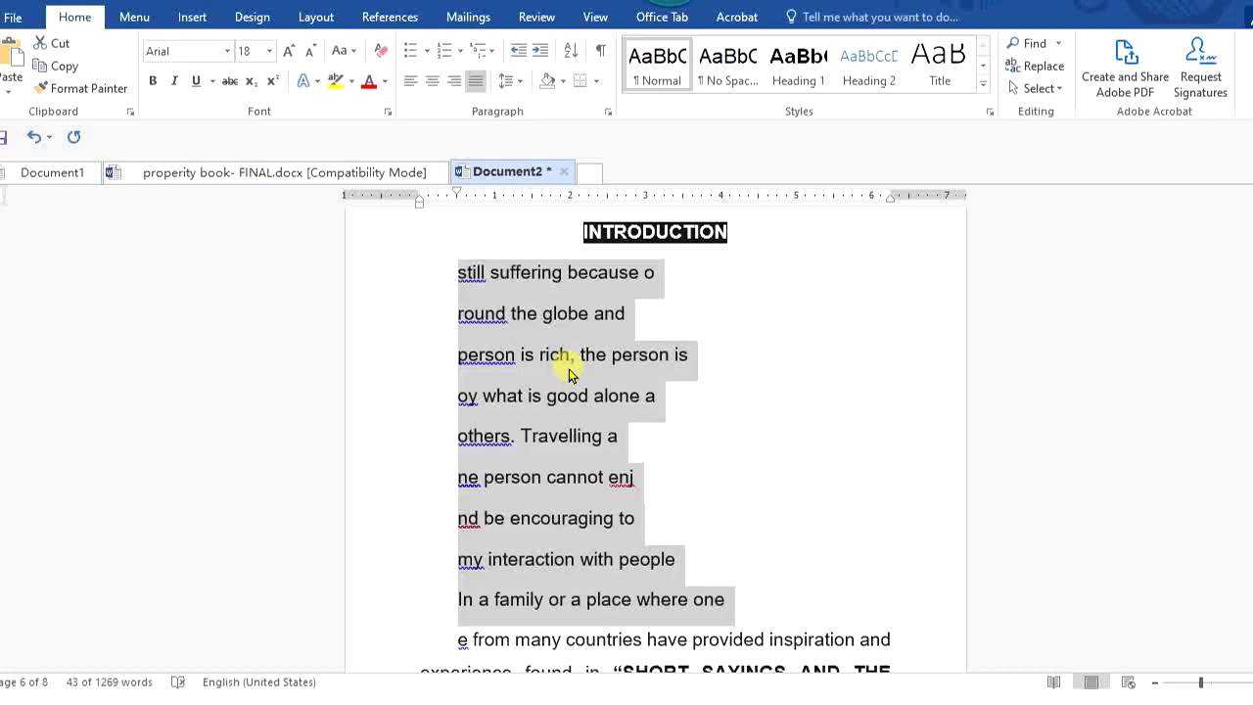
Set the line spacing of the nine selected paragraphs under INTRODUCTION to 1.0.
{"action": "scroll", "coordinate": [569, 374], "scroll_direction": "down", "scroll_amount": 5}
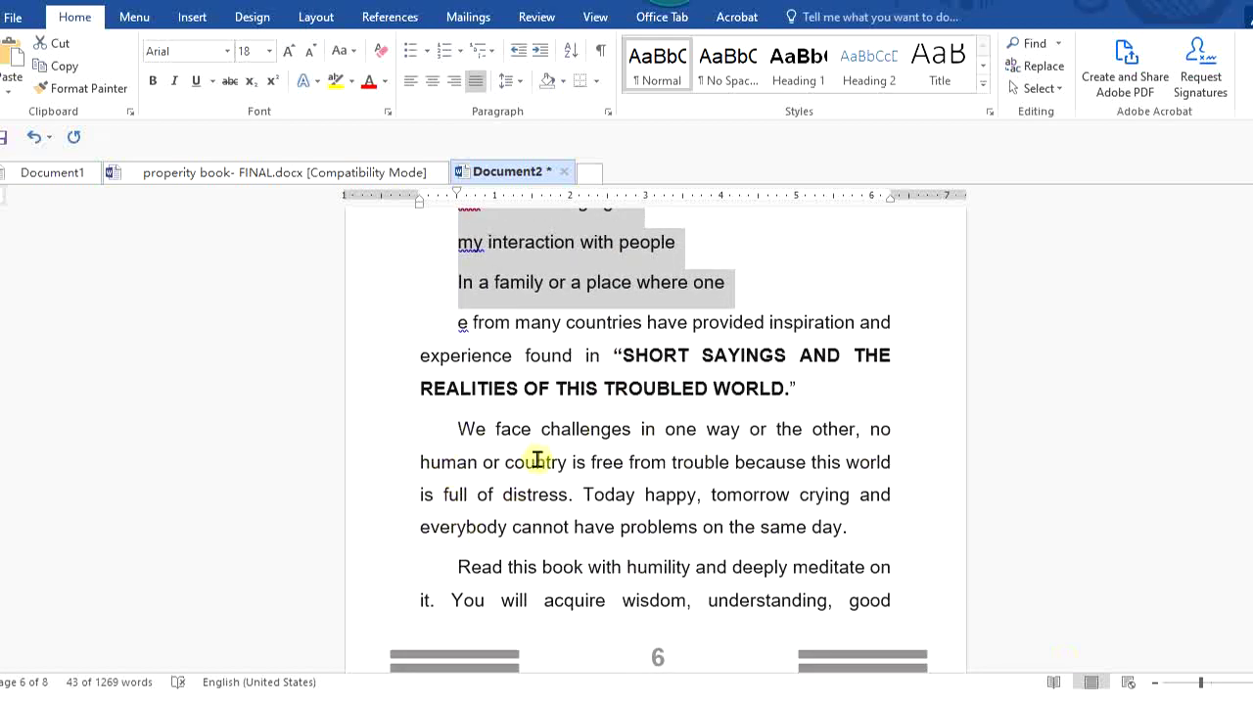
{"action": "scroll", "coordinate": [538, 456], "scroll_direction": "up", "scroll_amount": 3}
{"action": "scroll", "coordinate": [566, 465], "scroll_direction": "up", "scroll_amount": 6}
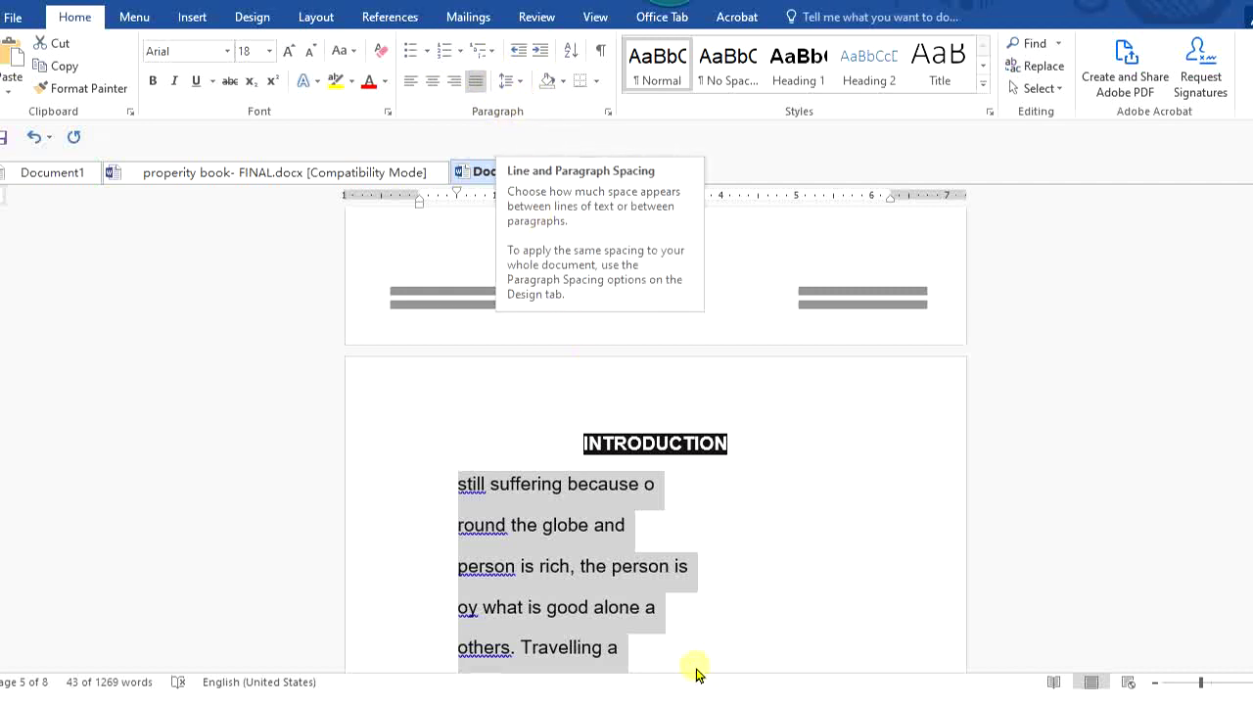
{"action": "scroll", "coordinate": [581, 525], "scroll_direction": "down", "scroll_amount": 1}
{"action": "scroll", "coordinate": [483, 434], "scroll_direction": "up", "scroll_amount": 1}
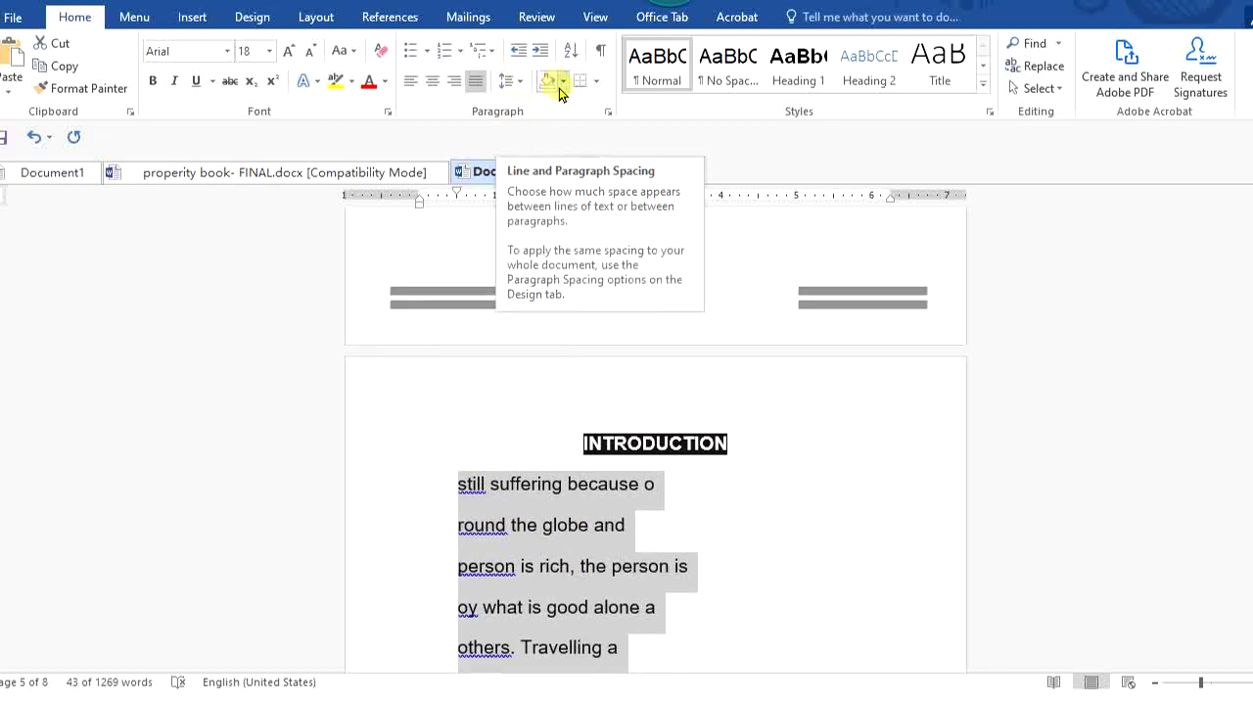
{"action": "left_click", "coordinate": [518, 86]}
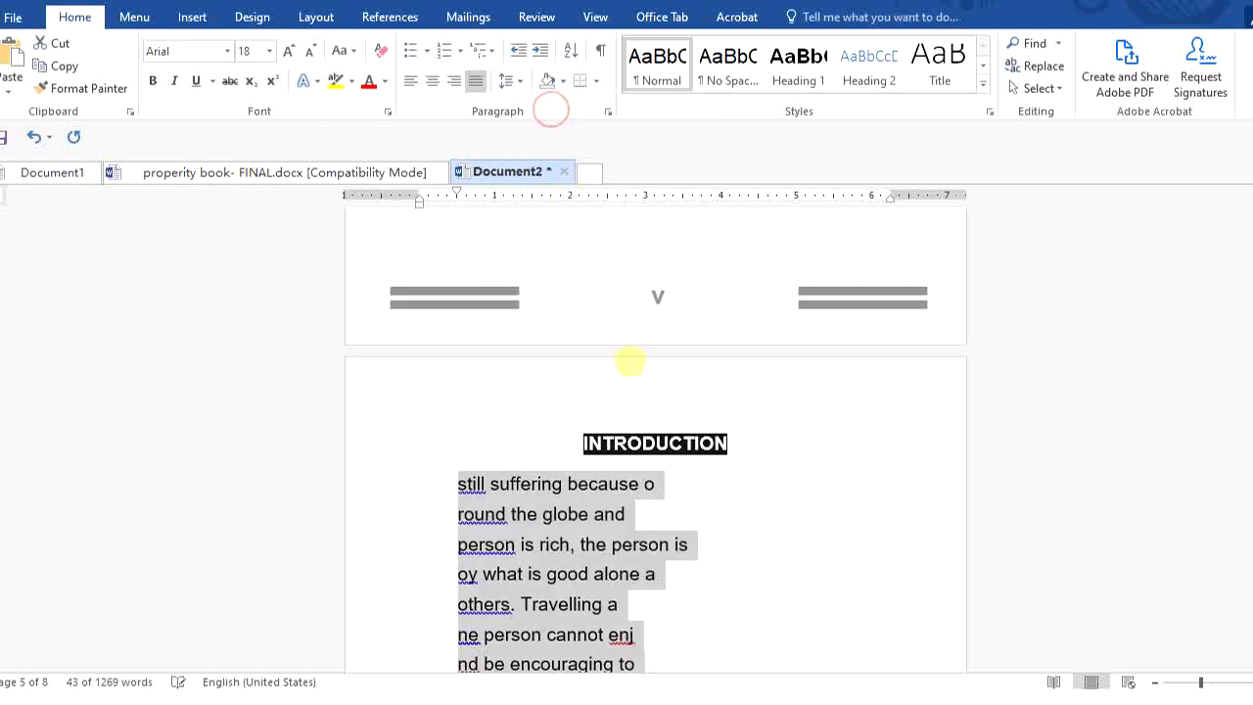
Set the paragraph spacing before and after the nine selected paragraphs under INTRODUCTION to Auto.
{"action": "scroll", "coordinate": [662, 587], "scroll_direction": "down", "scroll_amount": 1}
{"action": "scroll", "coordinate": [666, 591], "scroll_direction": "down", "scroll_amount": 3}
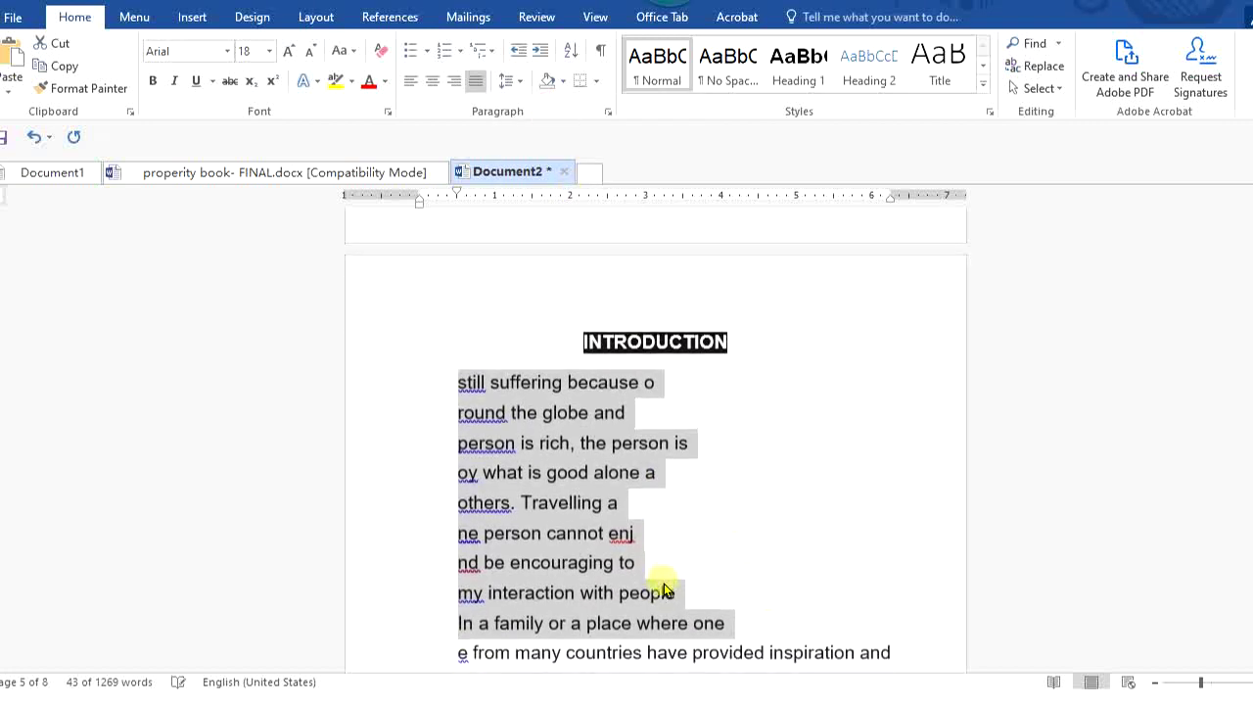
{"action": "scroll", "coordinate": [669, 568], "scroll_direction": "up", "scroll_amount": 3}
{"action": "scroll", "coordinate": [669, 509], "scroll_direction": "up", "scroll_amount": 3}
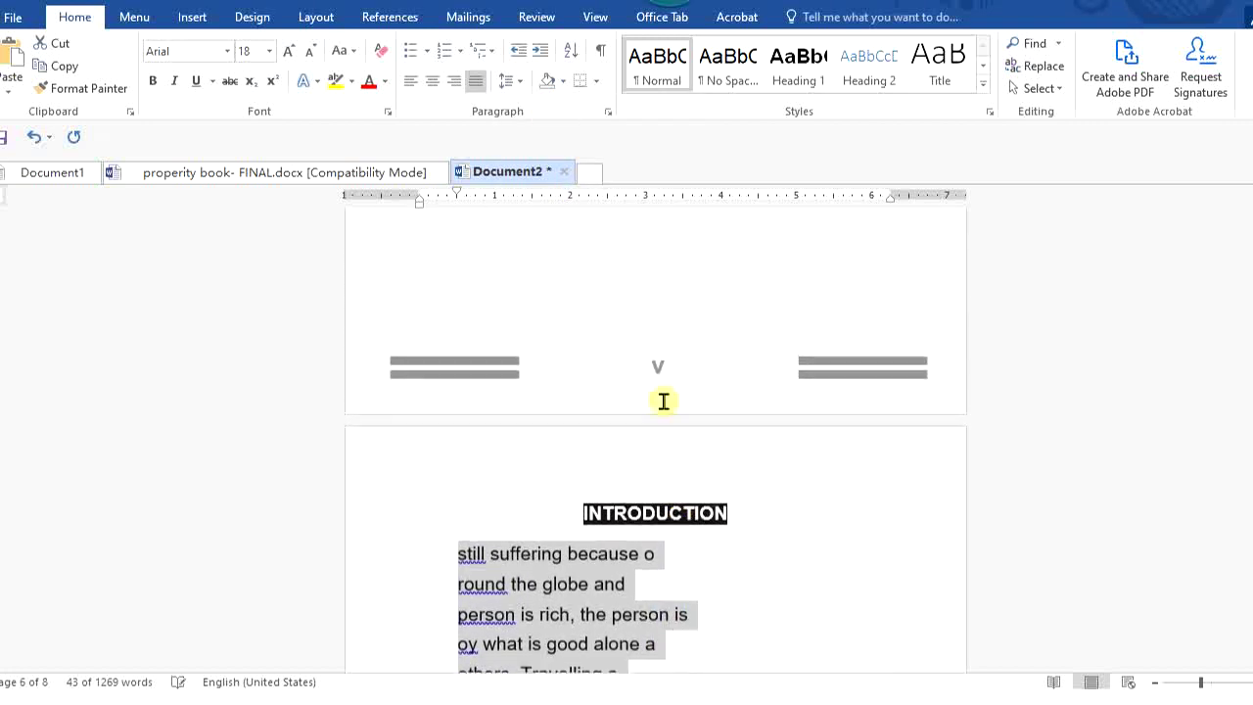
{"action": "left_click", "coordinate": [520, 82]}
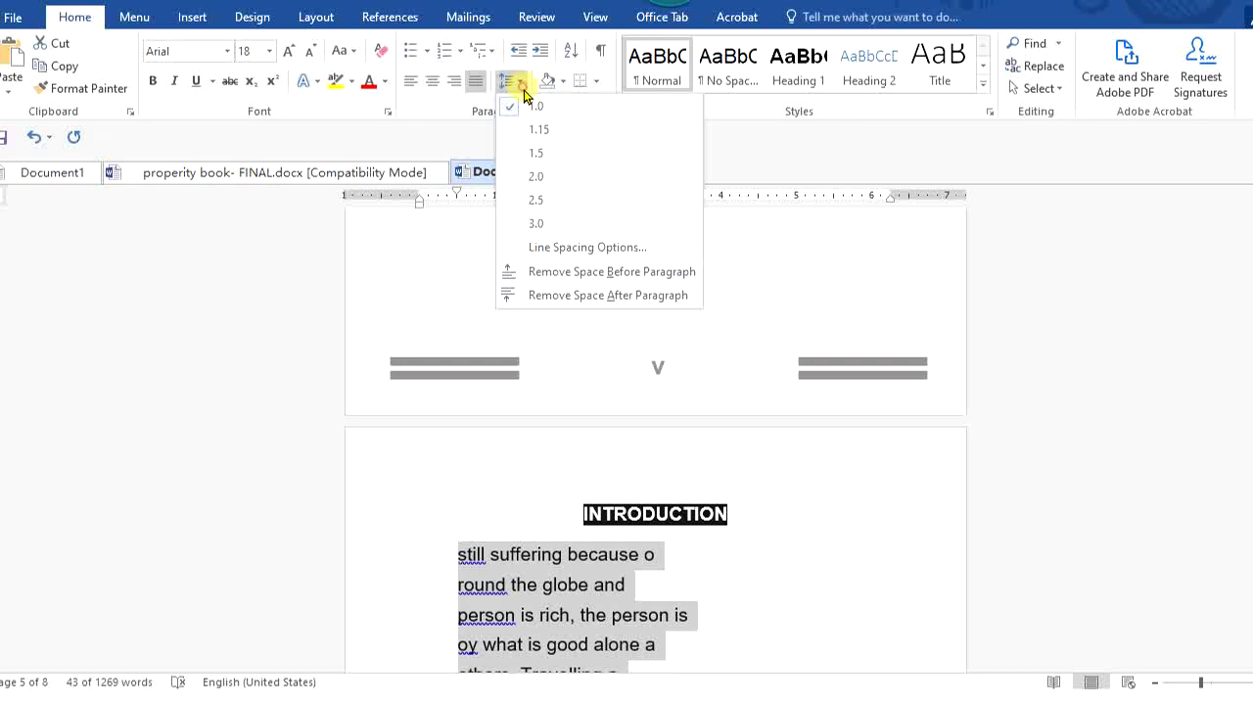
{"action": "left_click", "coordinate": [604, 251]}
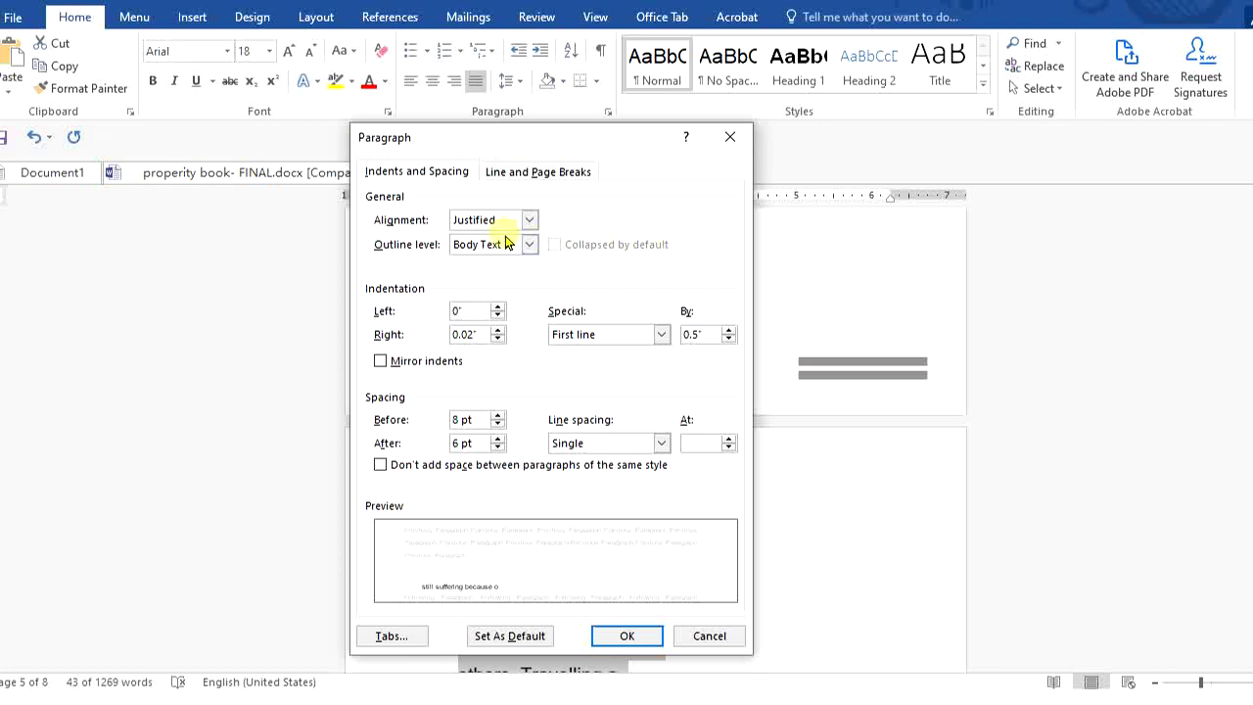
{"action": "left_click", "coordinate": [694, 444]}
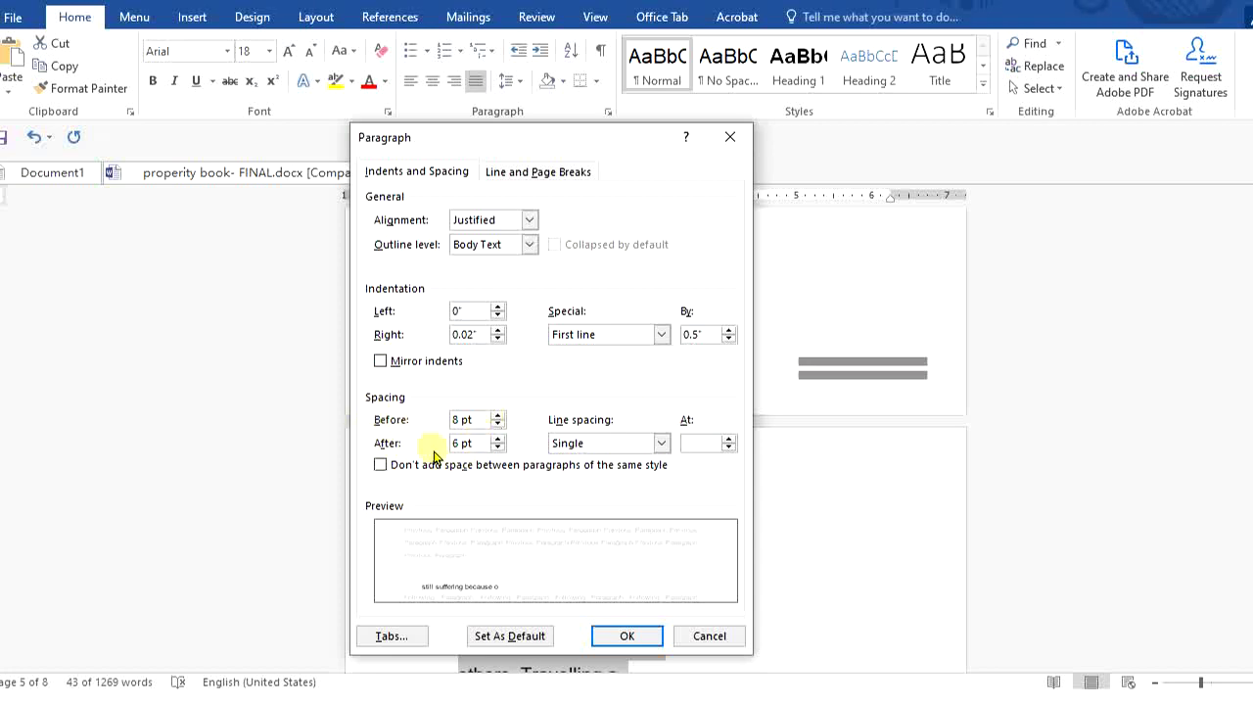
{"action": "left_click", "coordinate": [500, 446]}
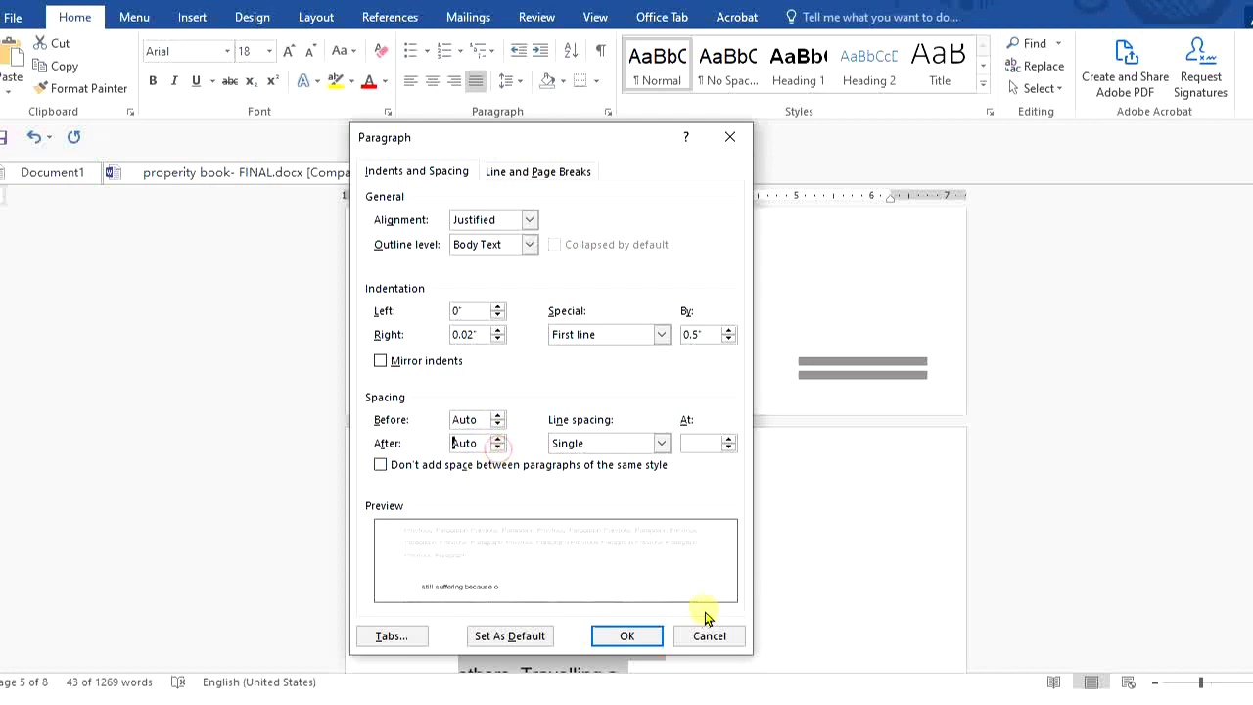
{"action": "left_click", "coordinate": [631, 638]}
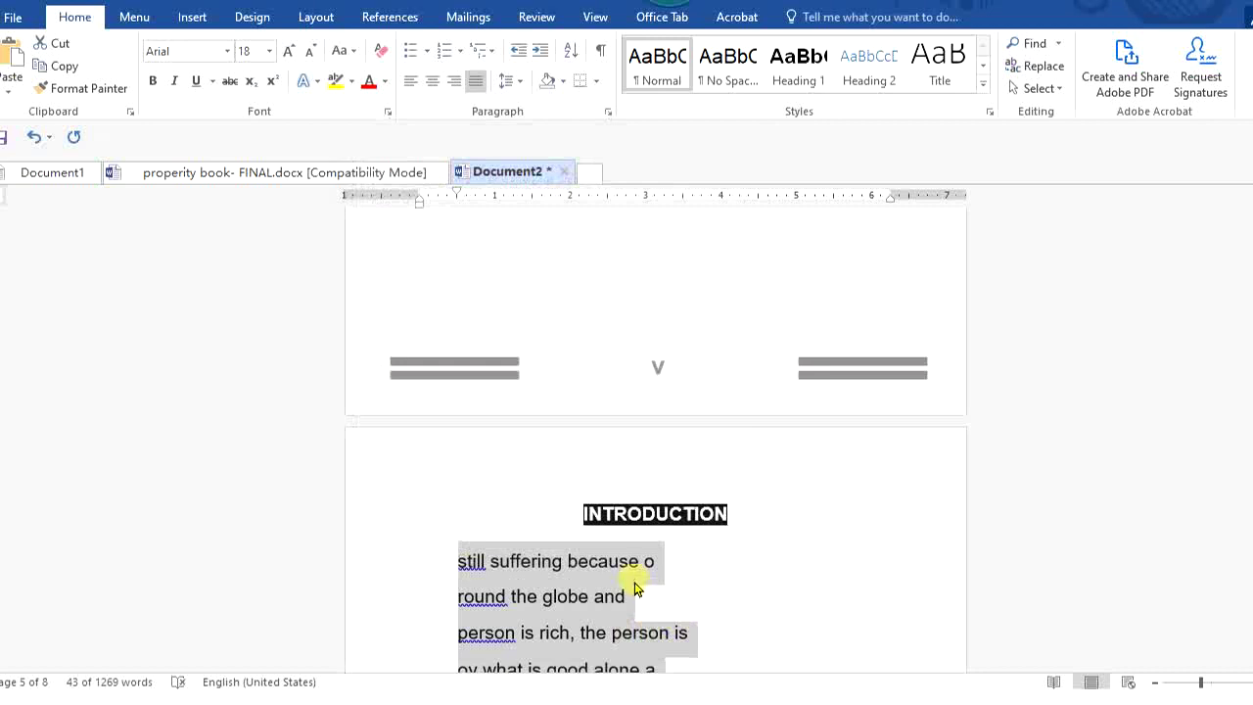
{"action": "scroll", "coordinate": [646, 584], "scroll_direction": "down", "scroll_amount": 1}
{"action": "scroll", "coordinate": [646, 571], "scroll_direction": "up", "scroll_amount": 2}
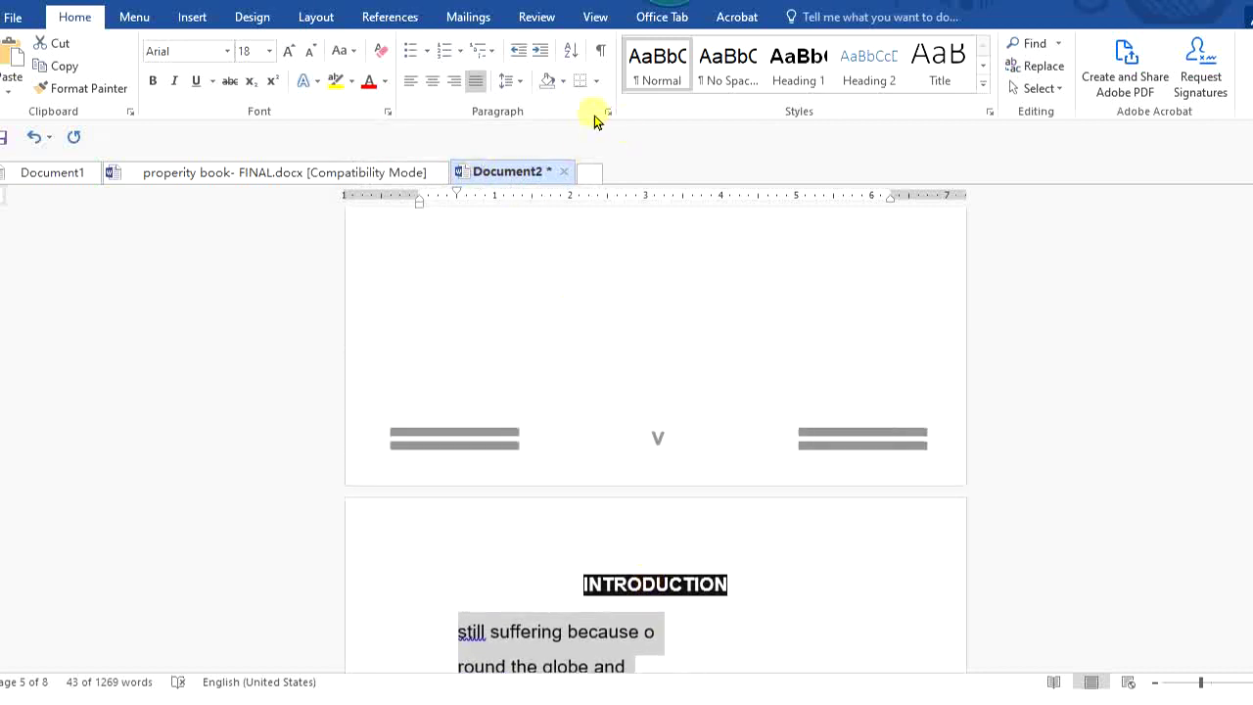
Set the paragraph spacing before and after the nine selected paragraphs to 0 pt.
{"action": "left_click", "coordinate": [515, 86]}
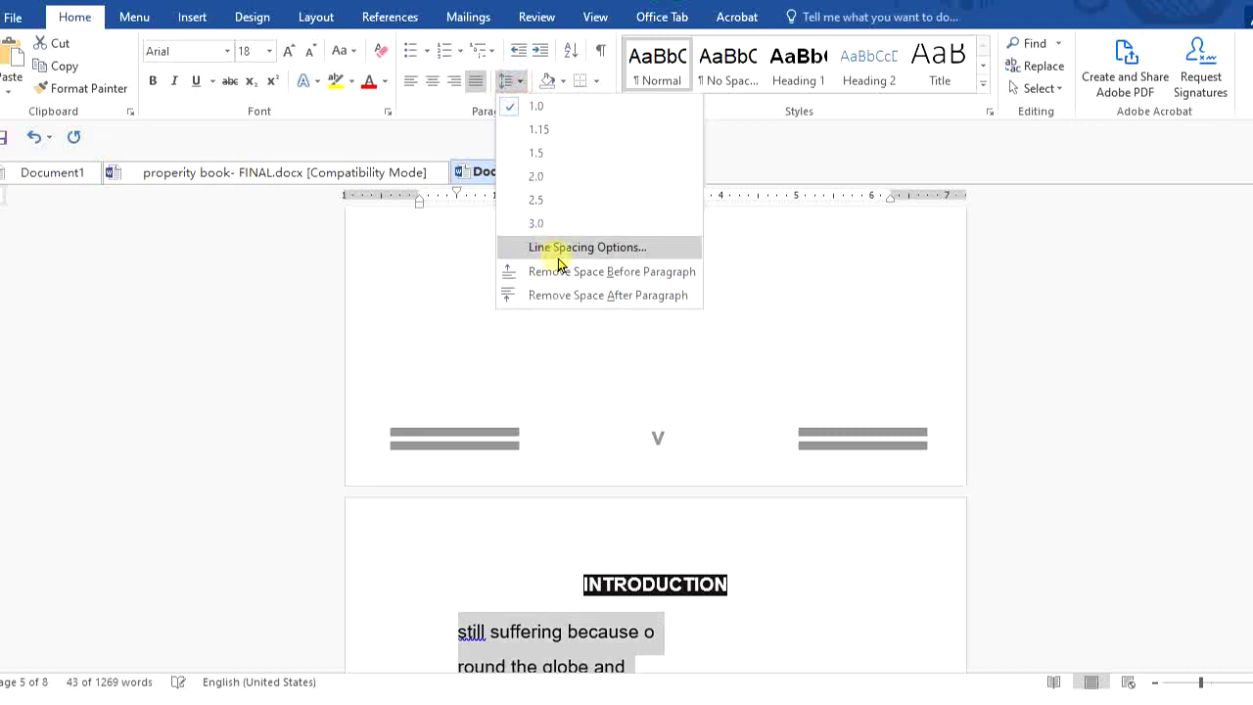
{"action": "left_click", "coordinate": [550, 249]}
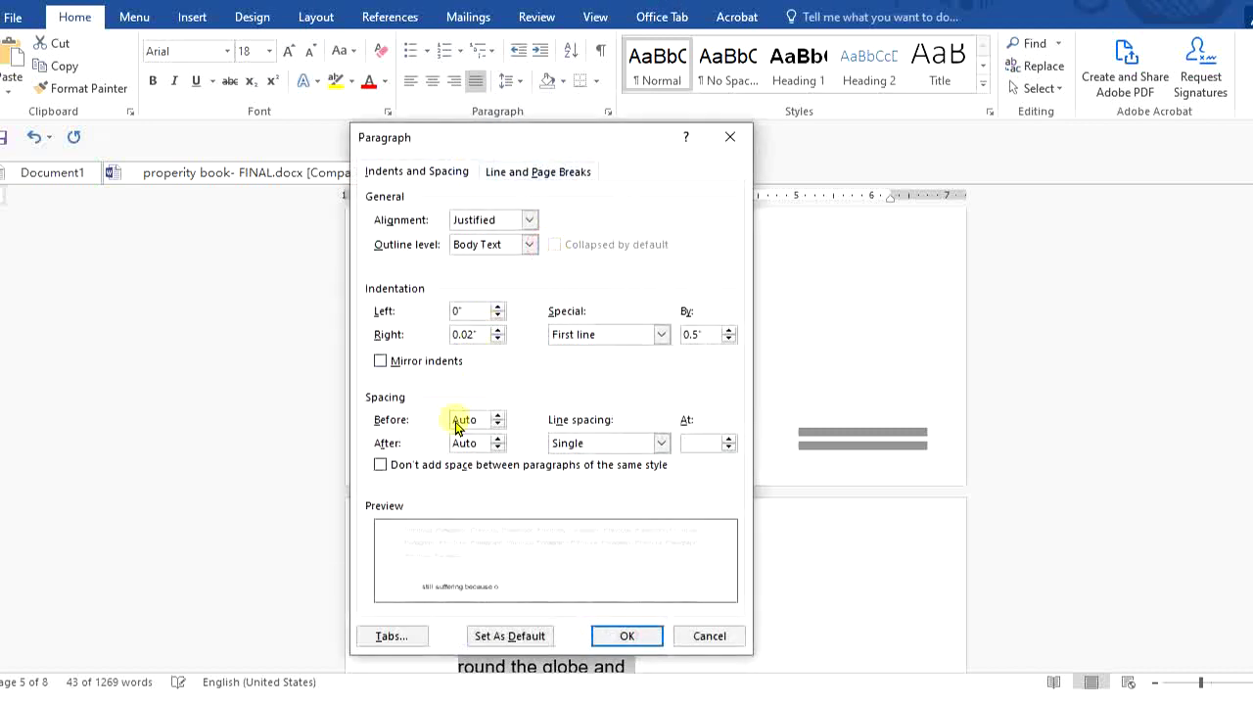
{"action": "left_click", "coordinate": [477, 422]}
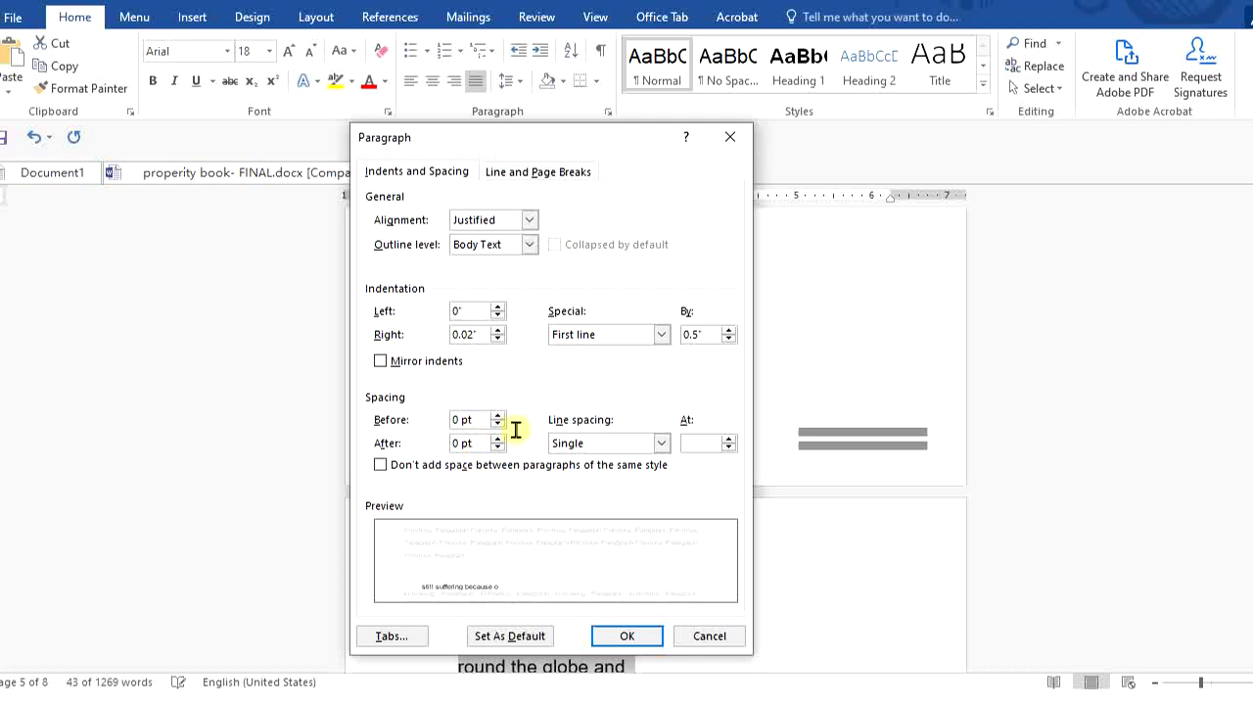
{"action": "left_click", "coordinate": [627, 638]}
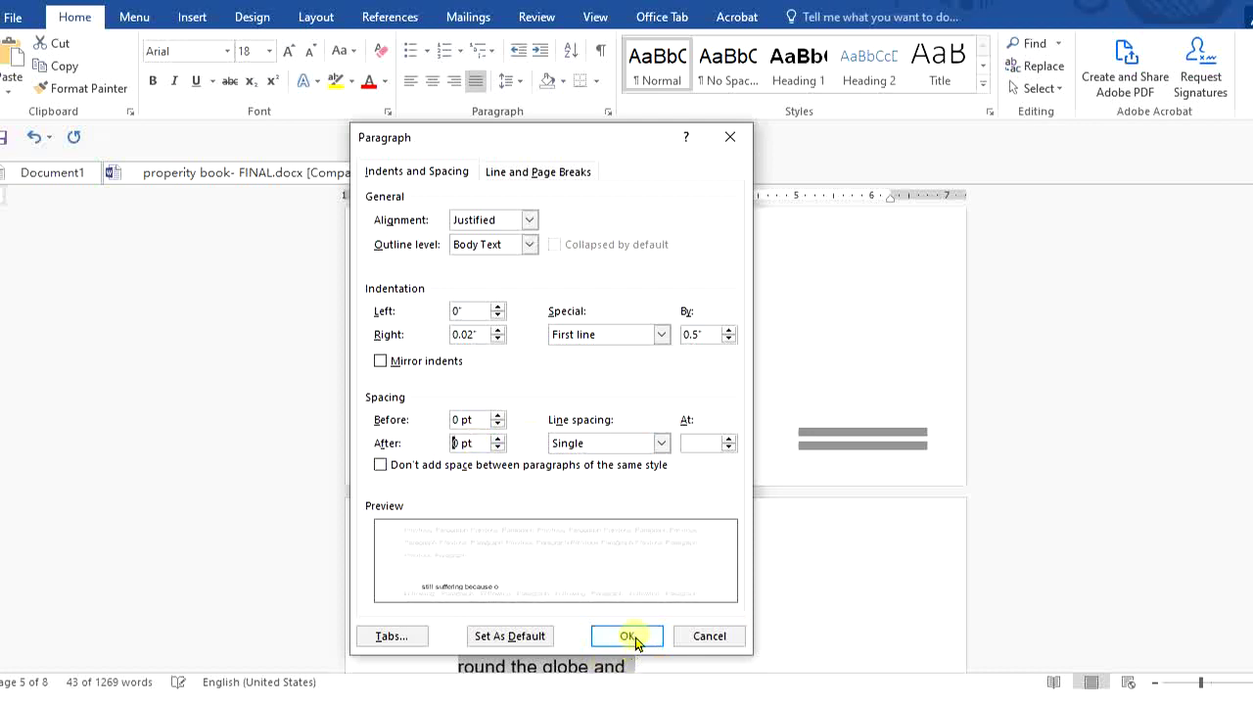
{"action": "scroll", "coordinate": [735, 592], "scroll_direction": "down", "scroll_amount": 3}
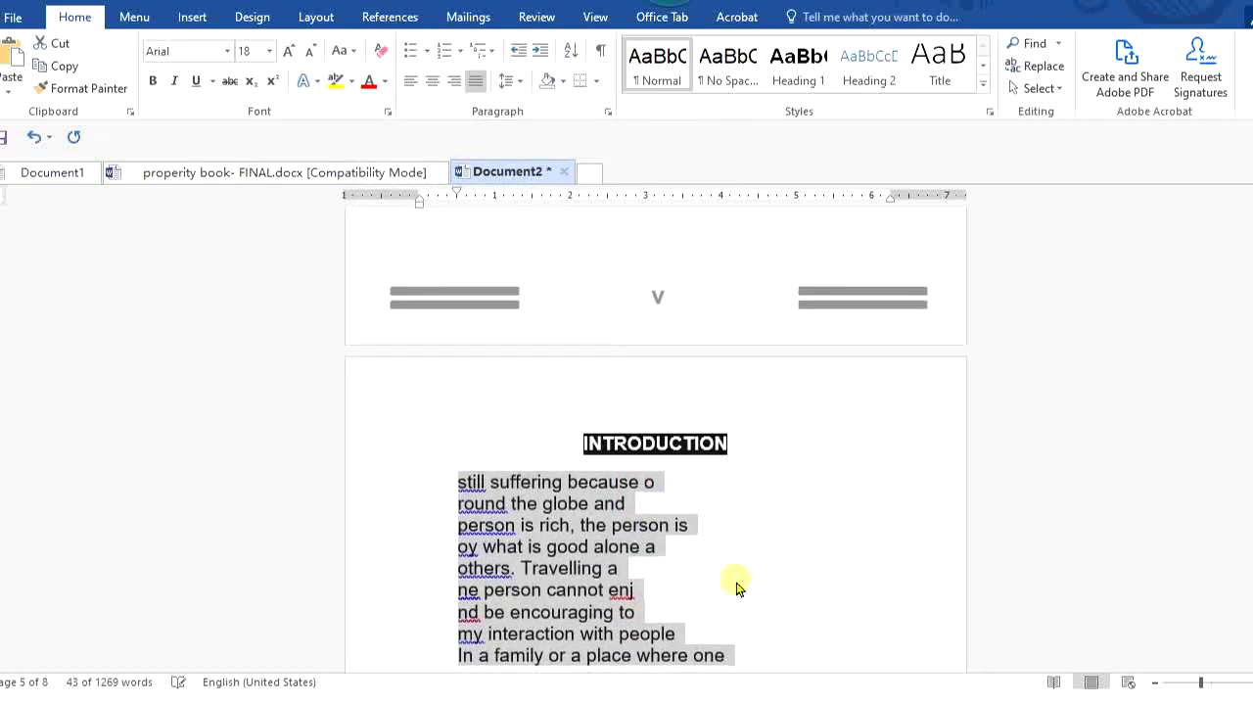
{"action": "scroll", "coordinate": [742, 589], "scroll_direction": "down", "scroll_amount": 2}
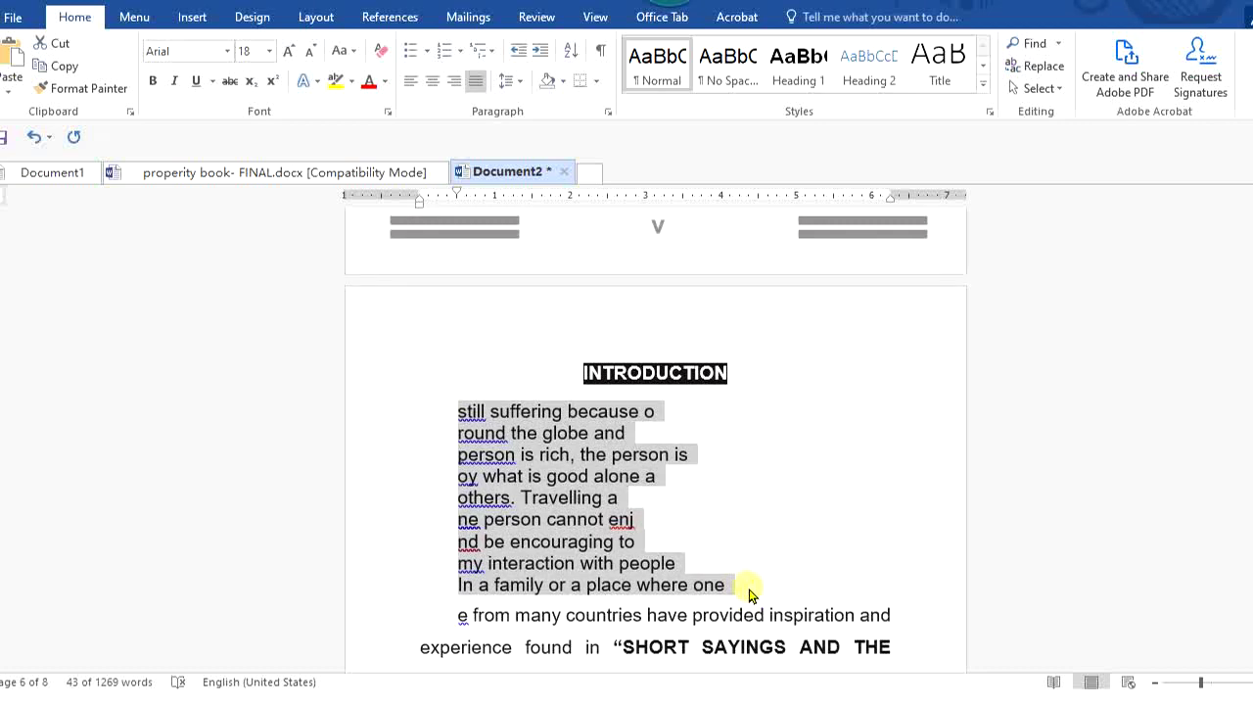
{"action": "scroll", "coordinate": [685, 537], "scroll_direction": "up", "scroll_amount": 5}
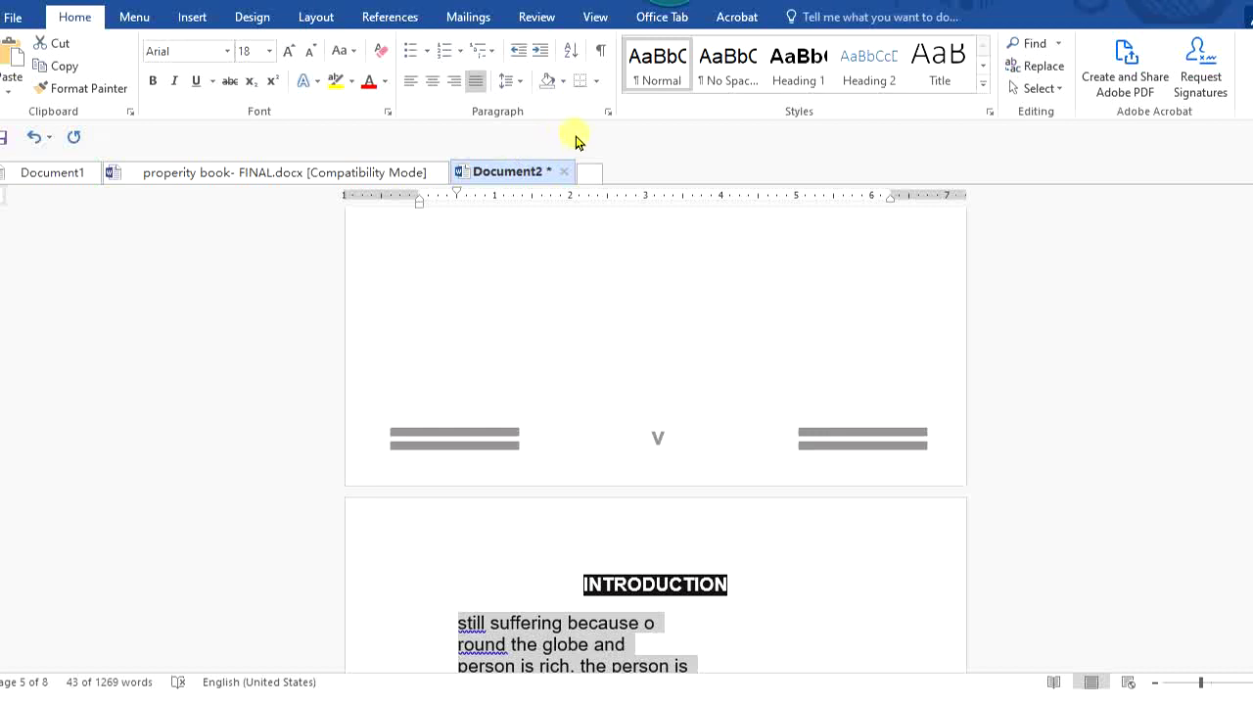
Apply a light gold theme color as shading behind the nine selected paragraphs under INTRODUCTION.
{"action": "key", "text": "alt+m"}
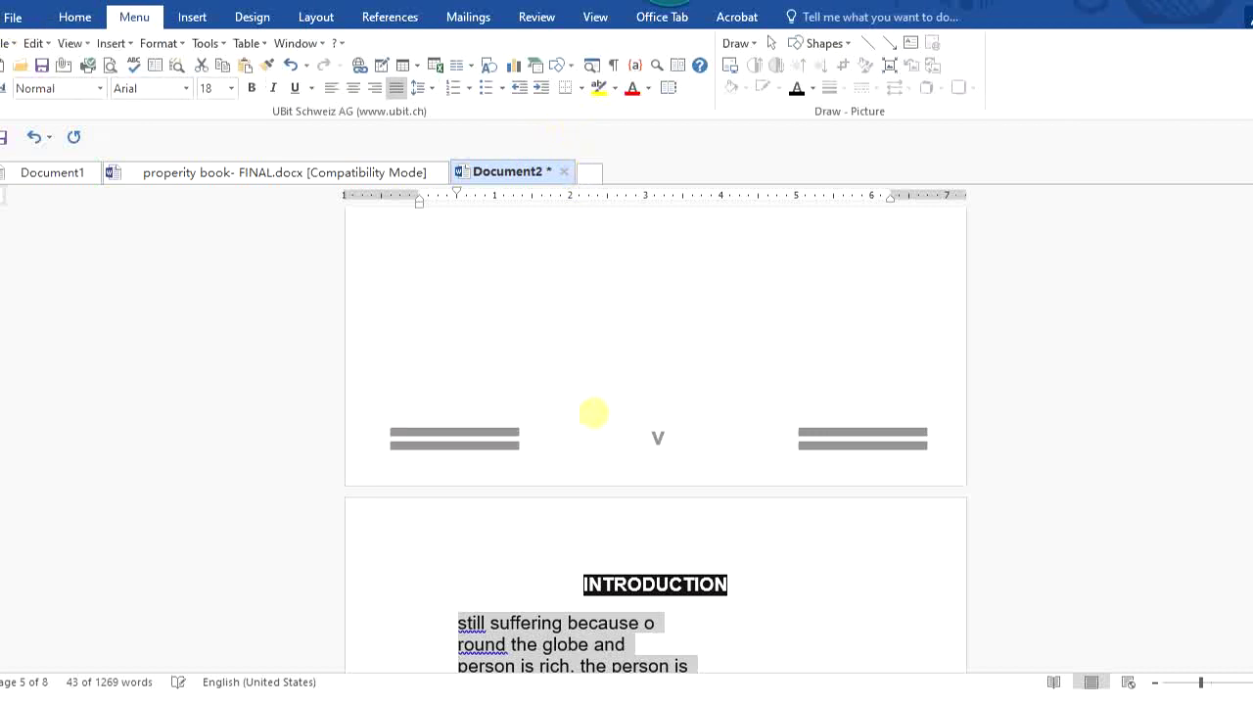
{"action": "left_click", "coordinate": [75, 15]}
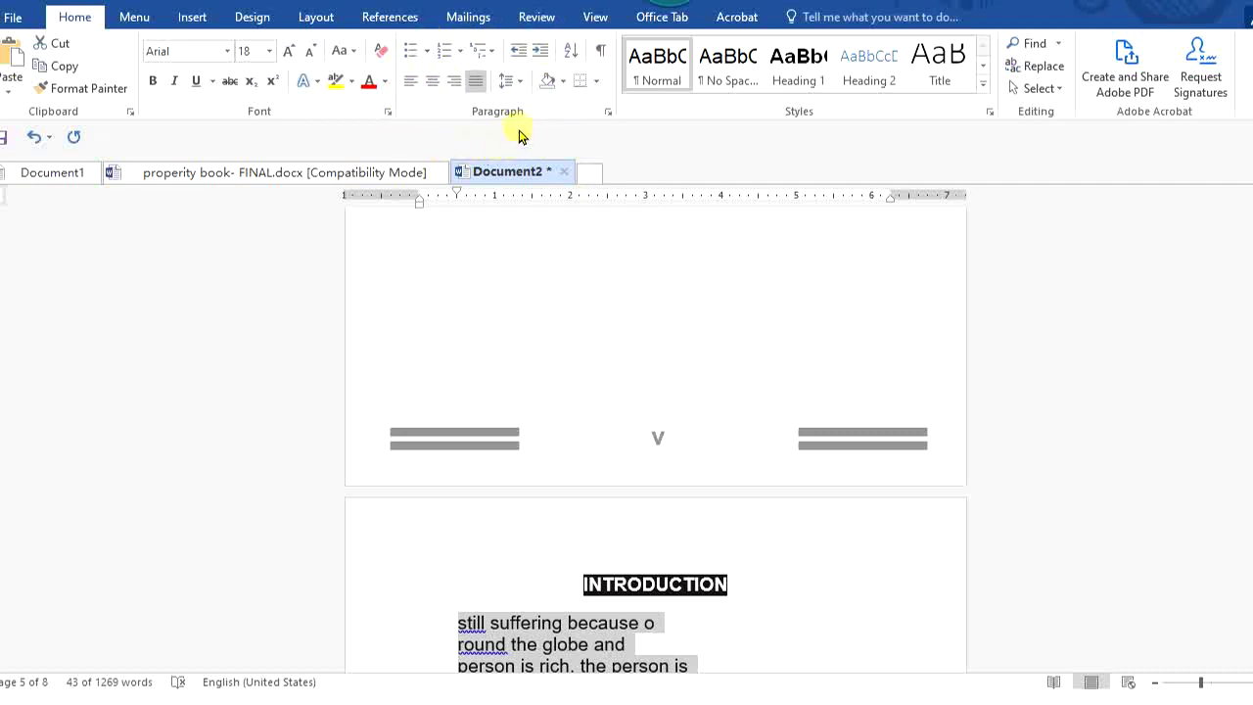
{"action": "left_click", "coordinate": [564, 89]}
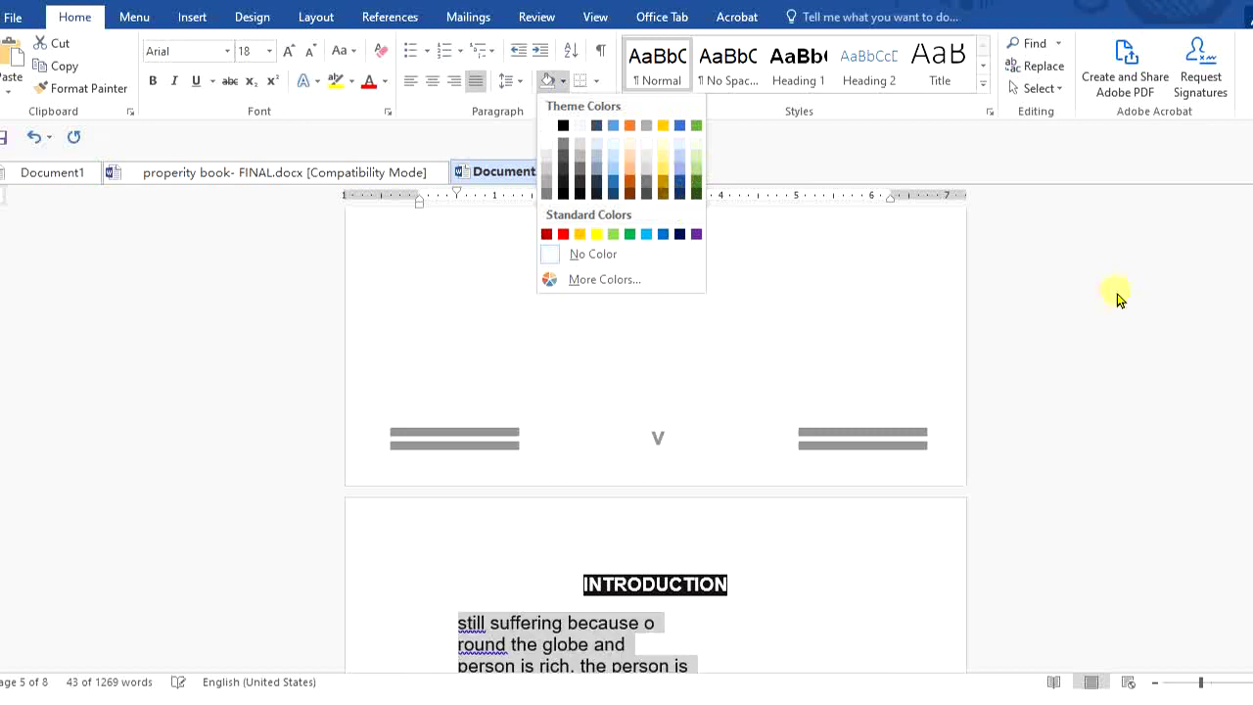
{"action": "left_click", "coordinate": [662, 168]}
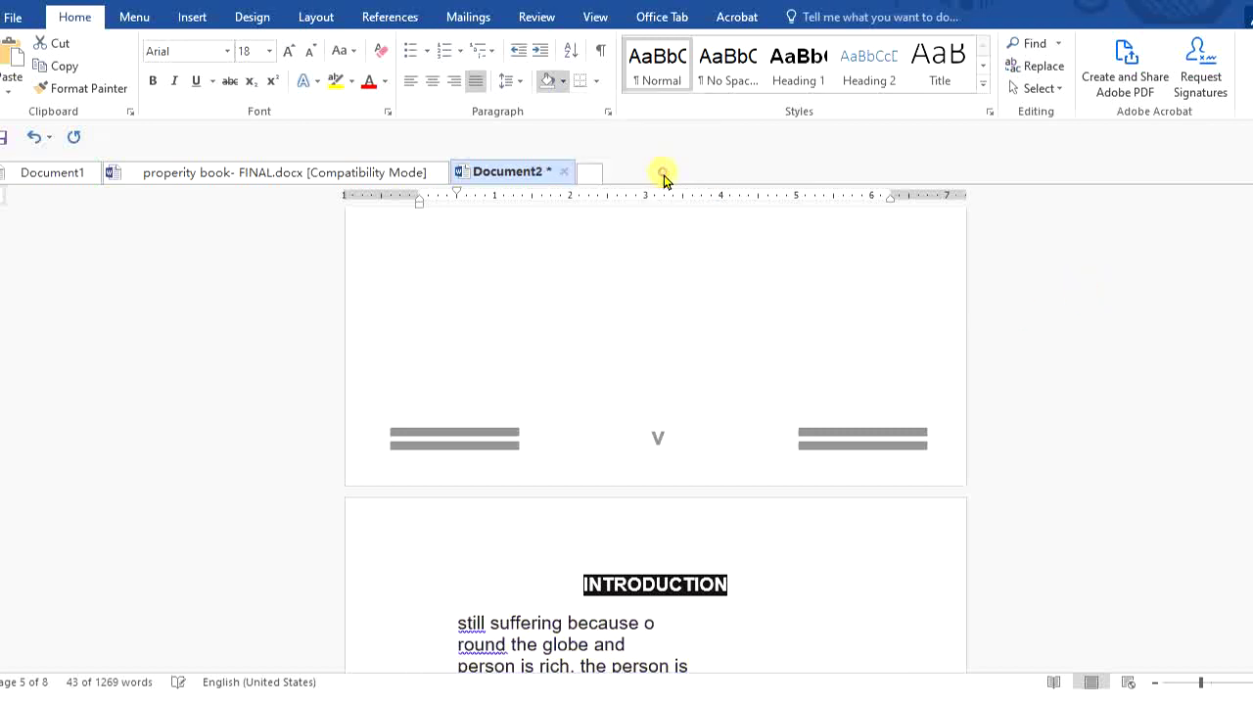
{"action": "scroll", "coordinate": [995, 333], "scroll_direction": "down", "scroll_amount": 2}
{"action": "scroll", "coordinate": [1110, 352], "scroll_direction": "down", "scroll_amount": 4}
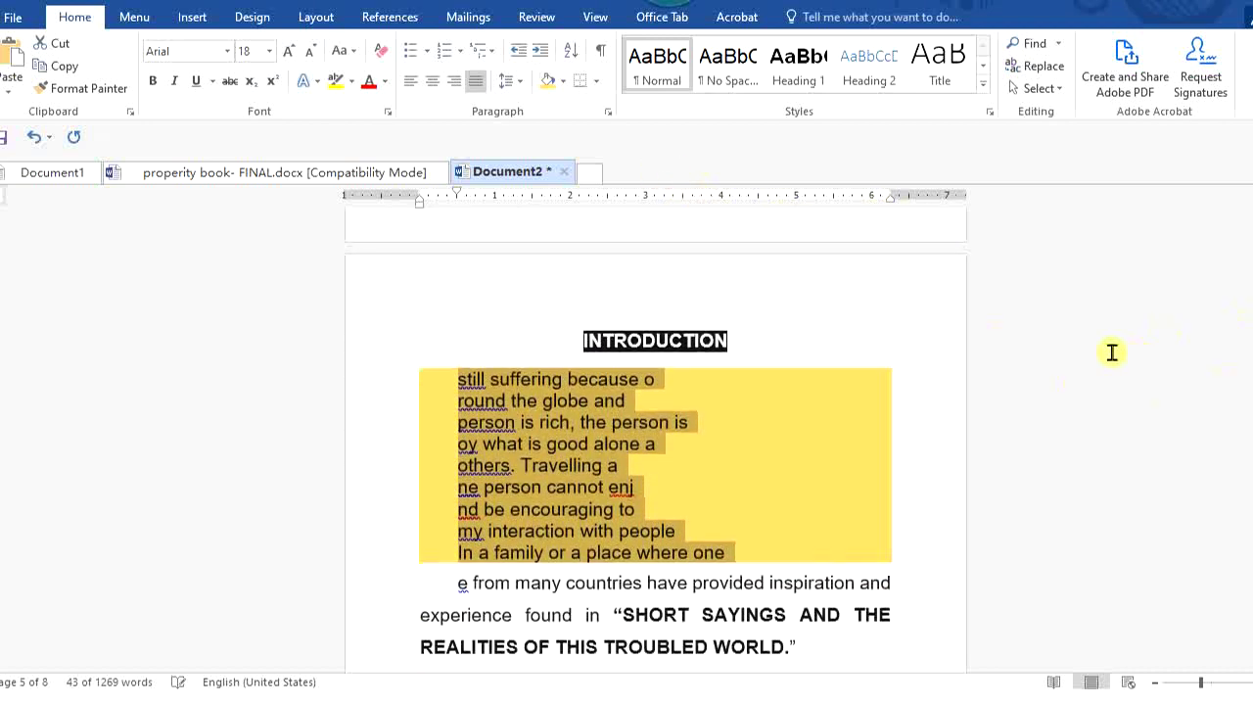
Add an empty paragraph after the one ending in "REALITIES OF THIS TROUBLED WORLD." and turn on table gridlines.
{"action": "scroll", "coordinate": [1116, 359], "scroll_direction": "up", "scroll_amount": 1}
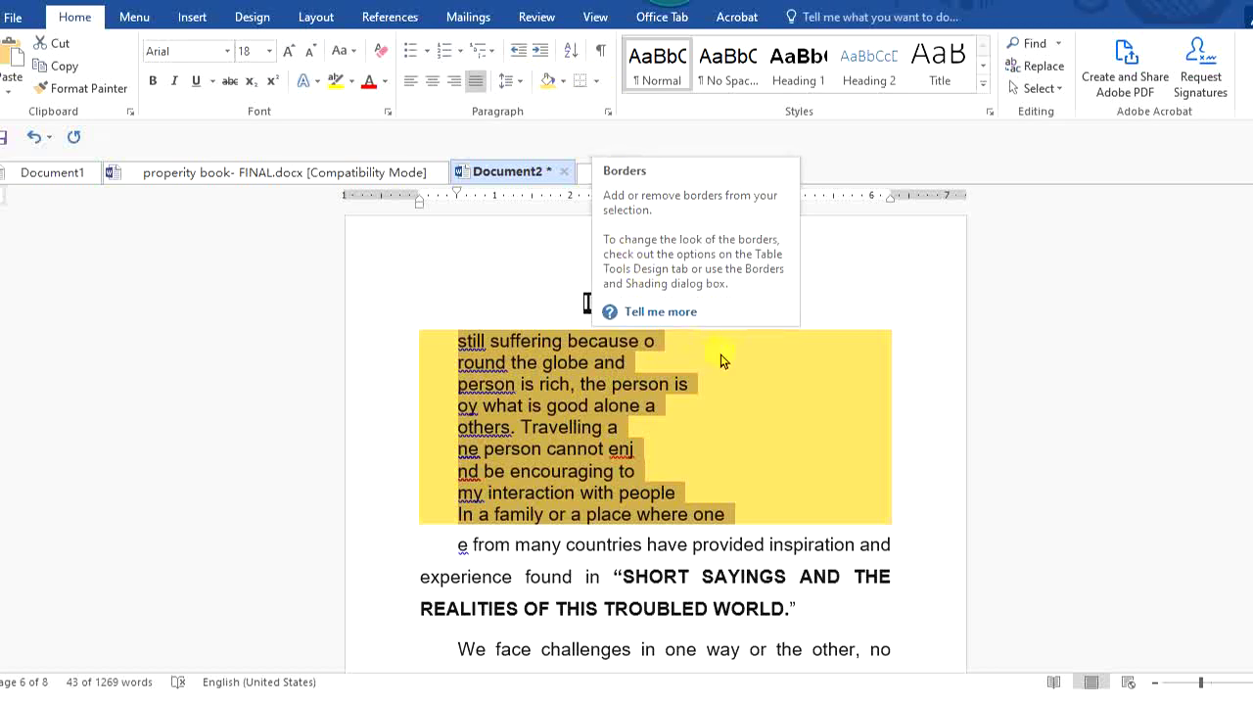
{"action": "scroll", "coordinate": [750, 475], "scroll_direction": "down", "scroll_amount": 3}
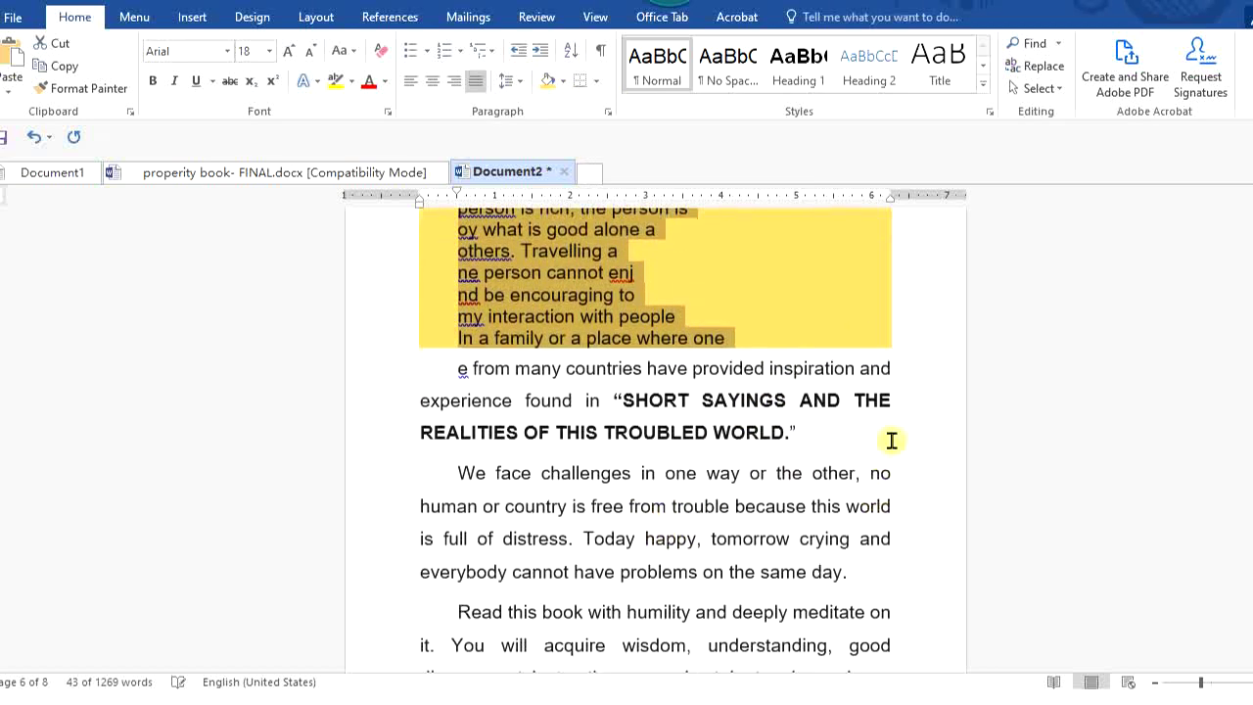
{"action": "left_click", "coordinate": [816, 431]}
{"action": "key", "text": "Return"}
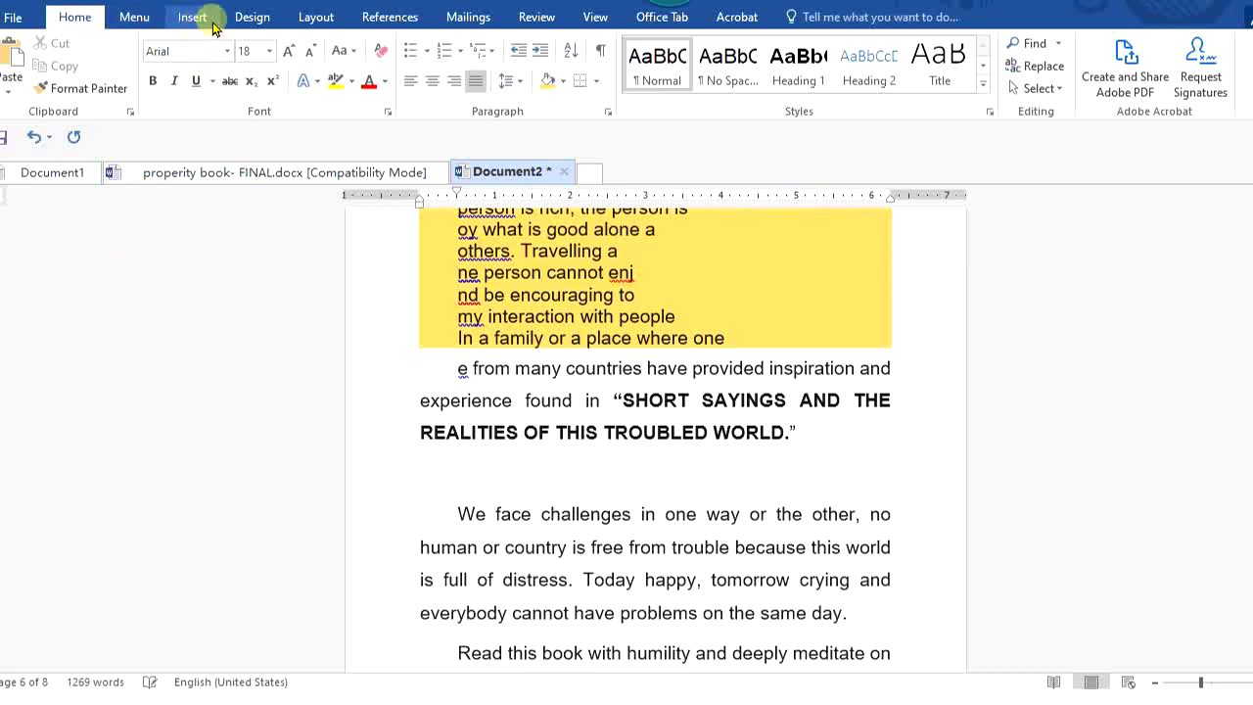
{"action": "left_click", "coordinate": [596, 84]}
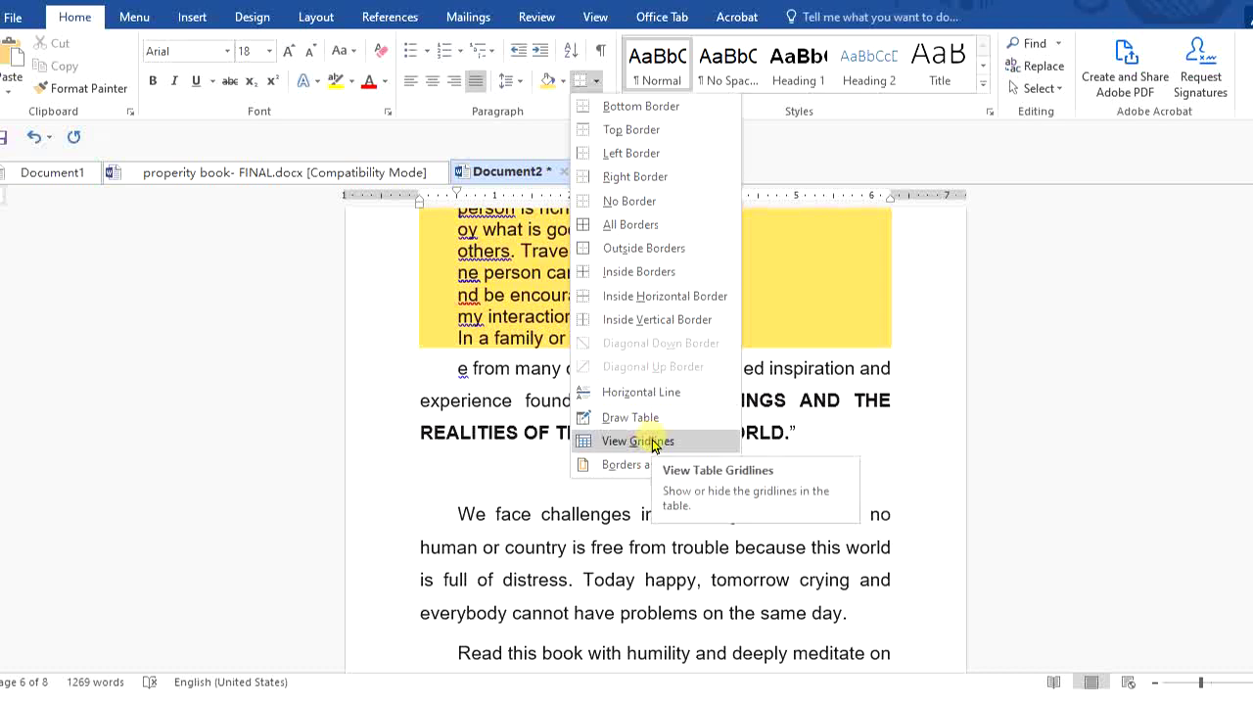
{"action": "left_click", "coordinate": [646, 441]}
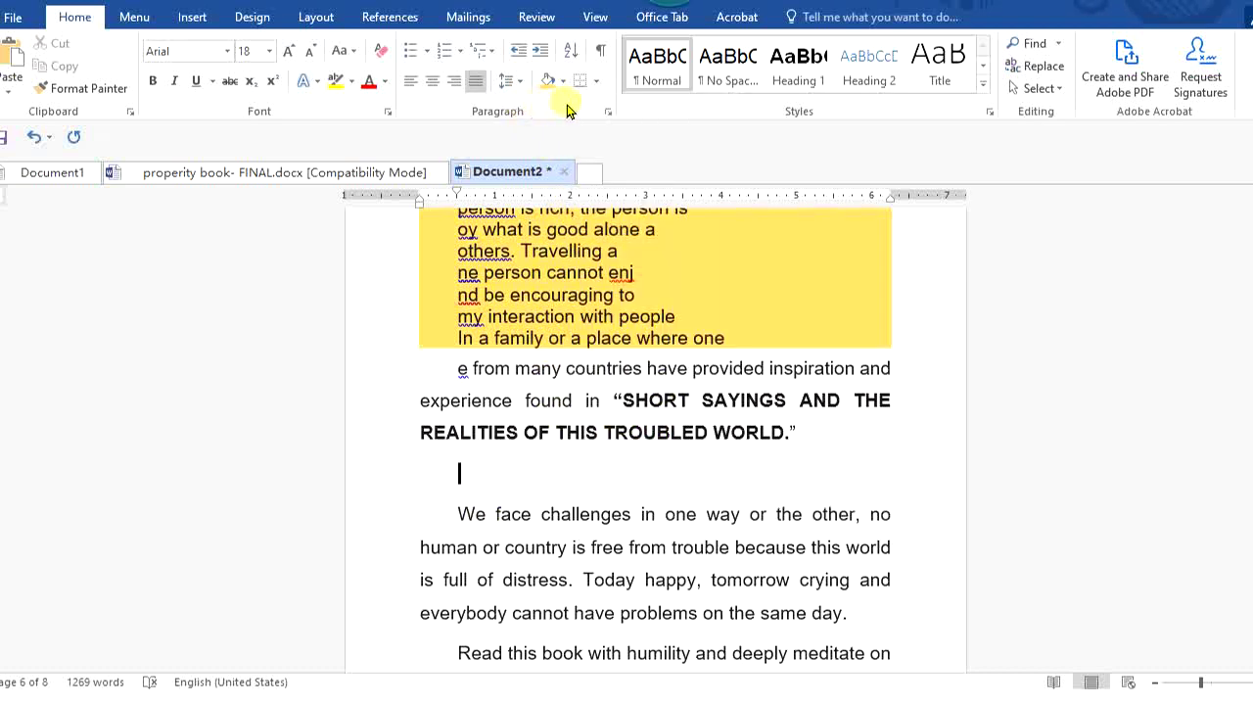
Draw a one-cell table about 5.68" wide and 0.64" high on the empty line and try to add a vertical divider near its left end.
{"action": "left_click", "coordinate": [596, 88]}
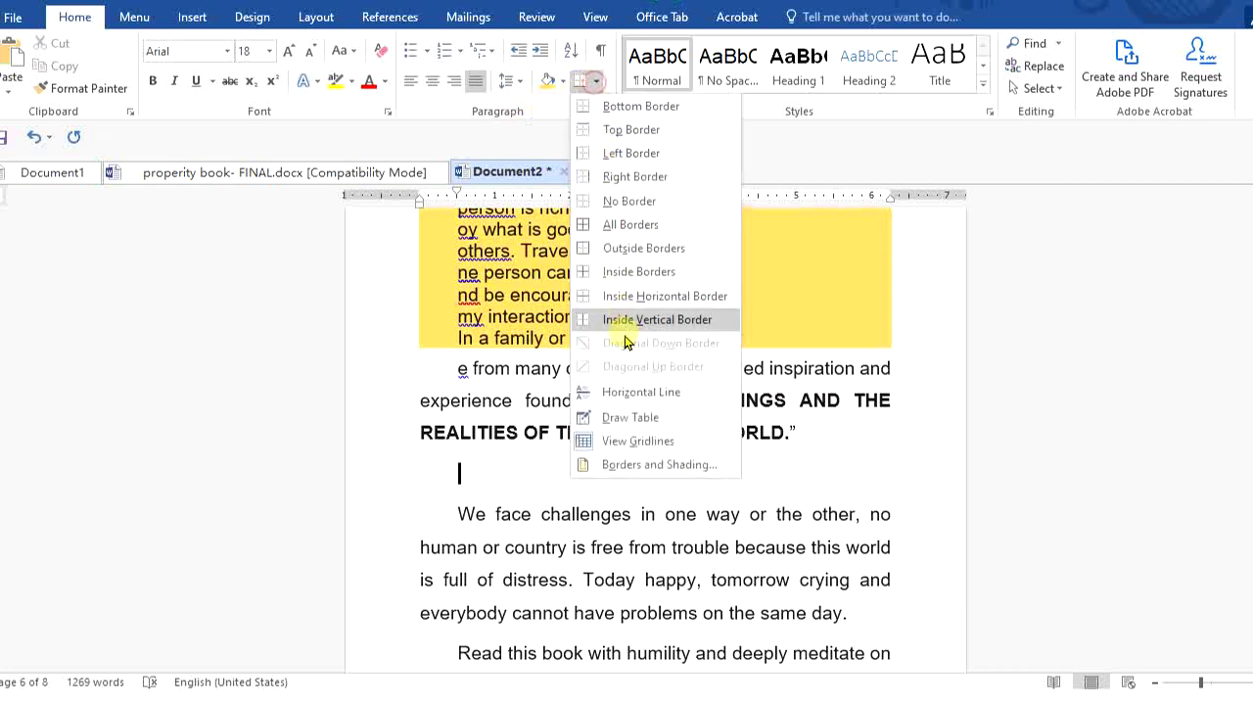
{"action": "left_click", "coordinate": [644, 419]}
{"action": "mouse_move", "coordinate": [437, 462]}
{"action": "left_mouse_down"}
{"action": "mouse_move", "coordinate": [448, 476]}
{"action": "mouse_move", "coordinate": [578, 498]}
{"action": "mouse_move", "coordinate": [729, 456]}
{"action": "mouse_move", "coordinate": [808, 466]}
{"action": "mouse_move", "coordinate": [867, 513]}
{"action": "left_mouse_up"}
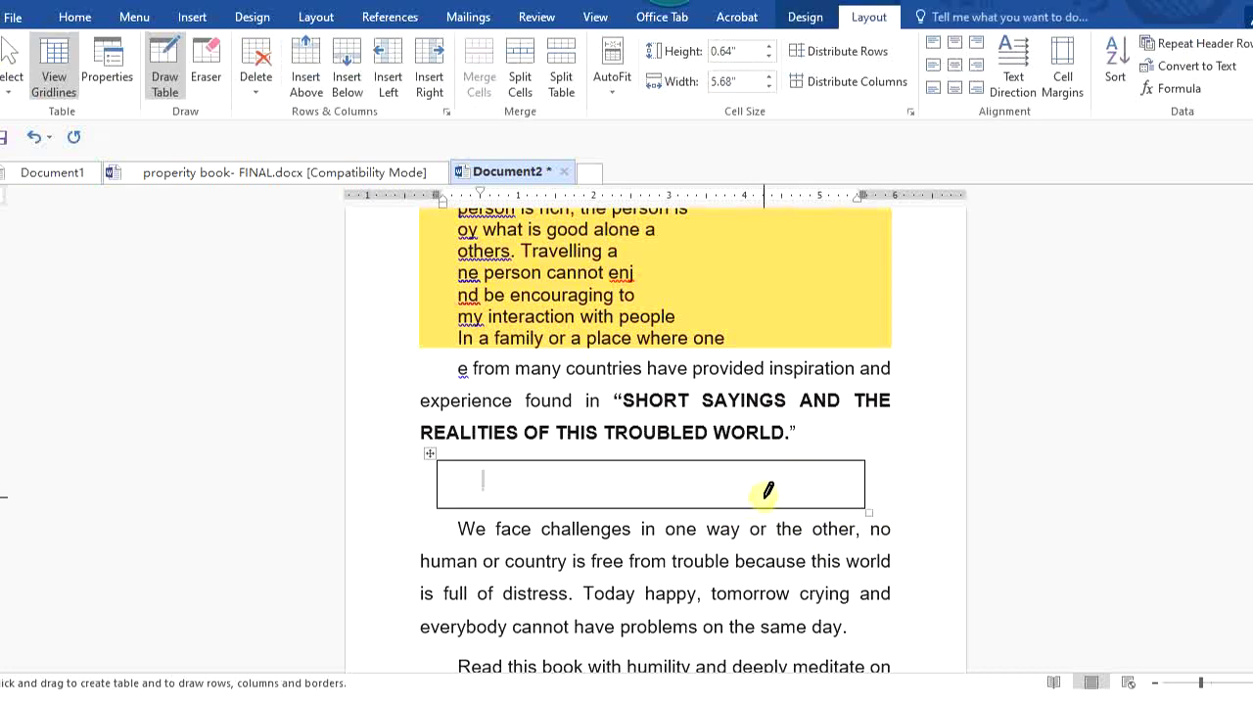
{"action": "left_click_drag", "start_coordinate": [478, 456], "coordinate": [499, 501]}
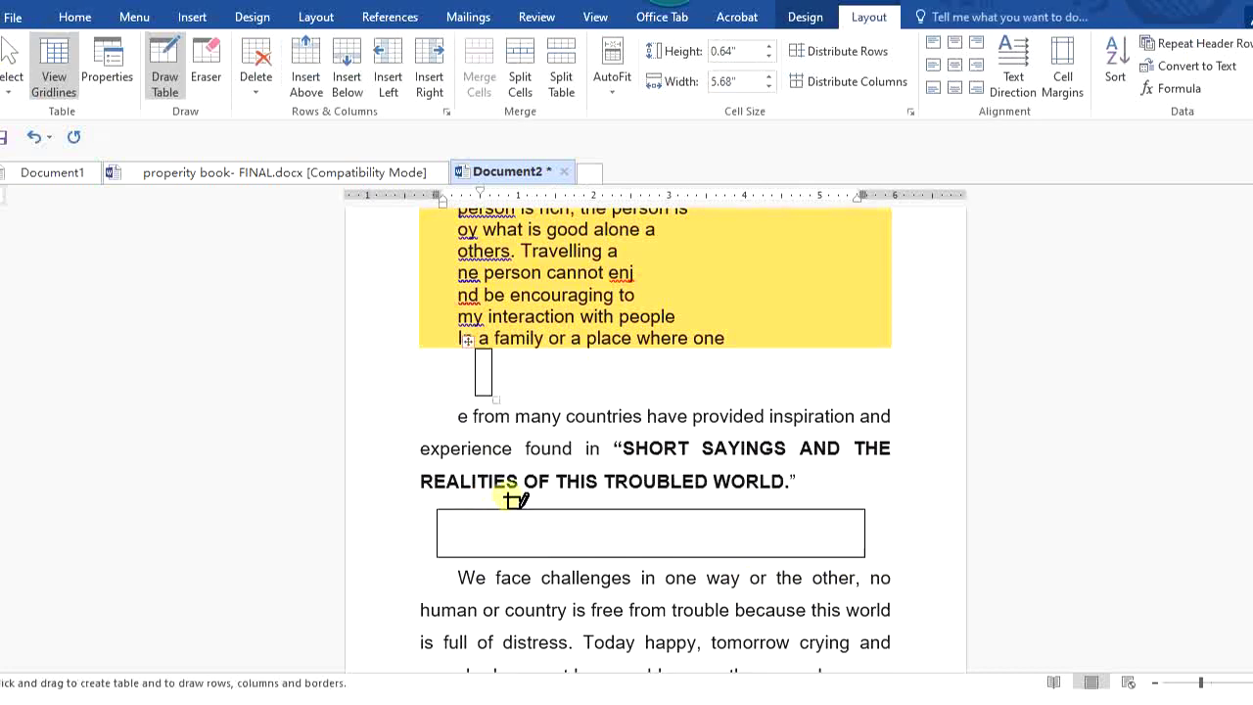
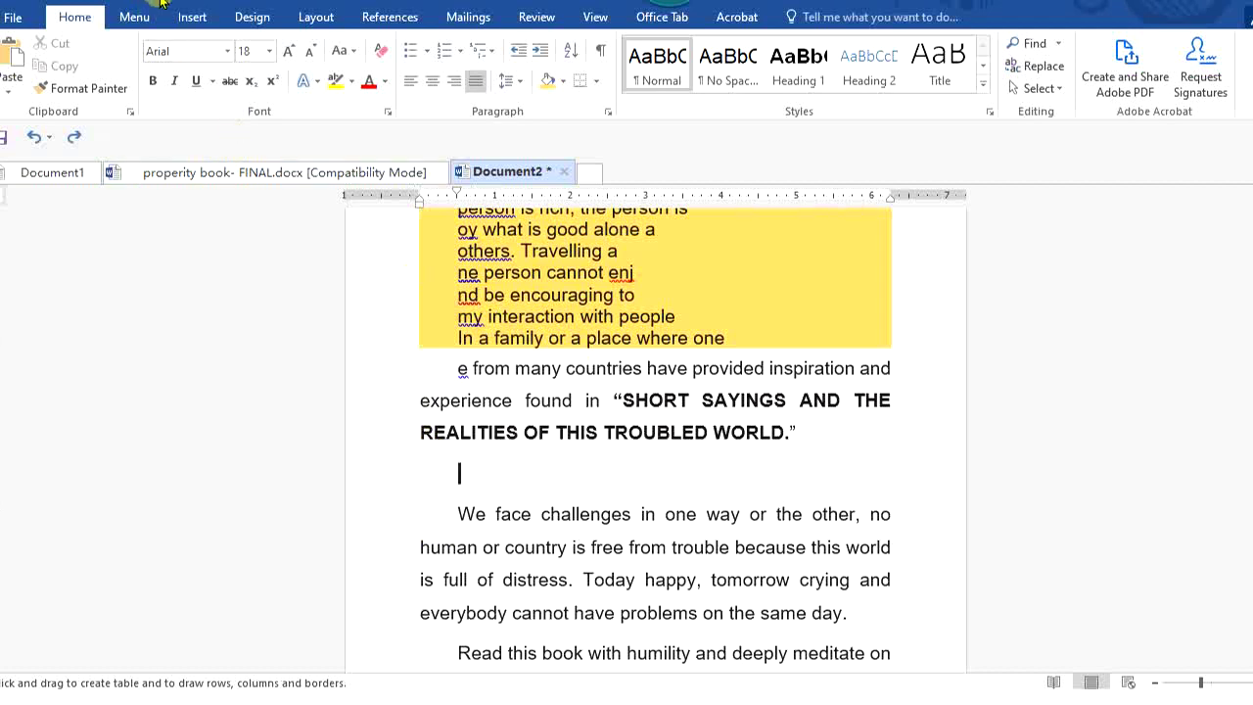
Insert a six-column table from the table size grid on the empty line above "We face challenges".
{"action": "left_click", "coordinate": [194, 19]}
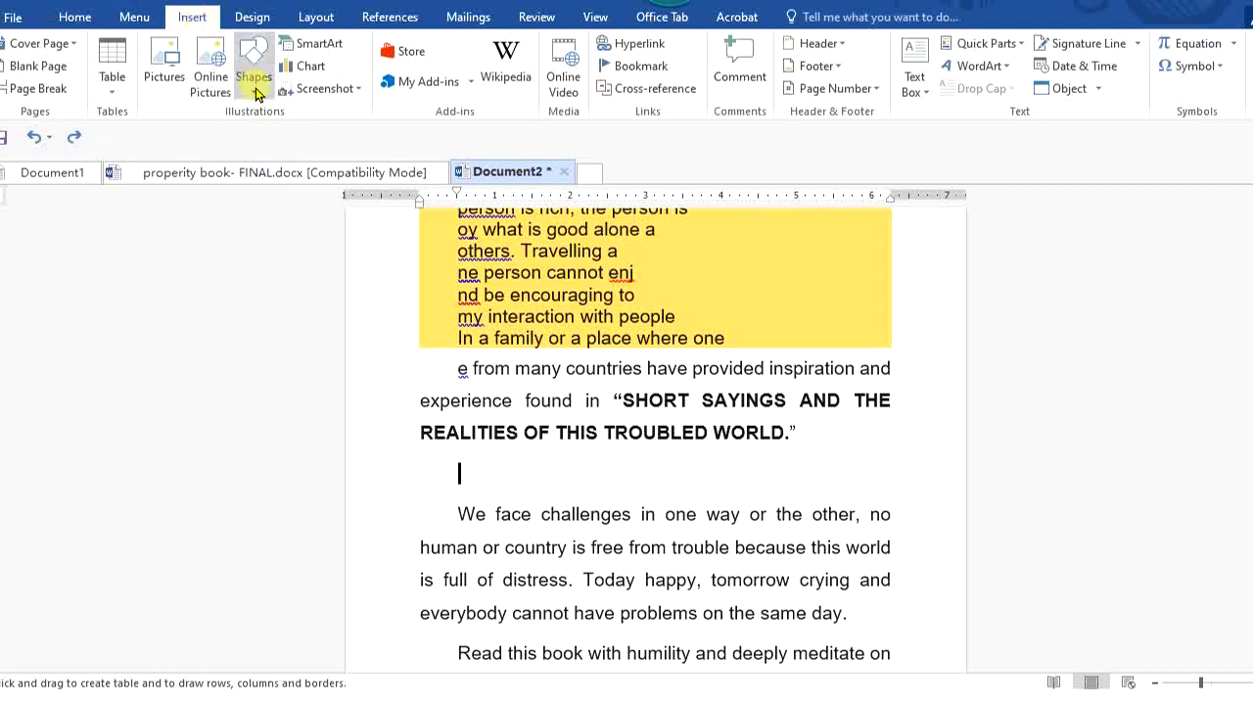
{"action": "left_click", "coordinate": [114, 88]}
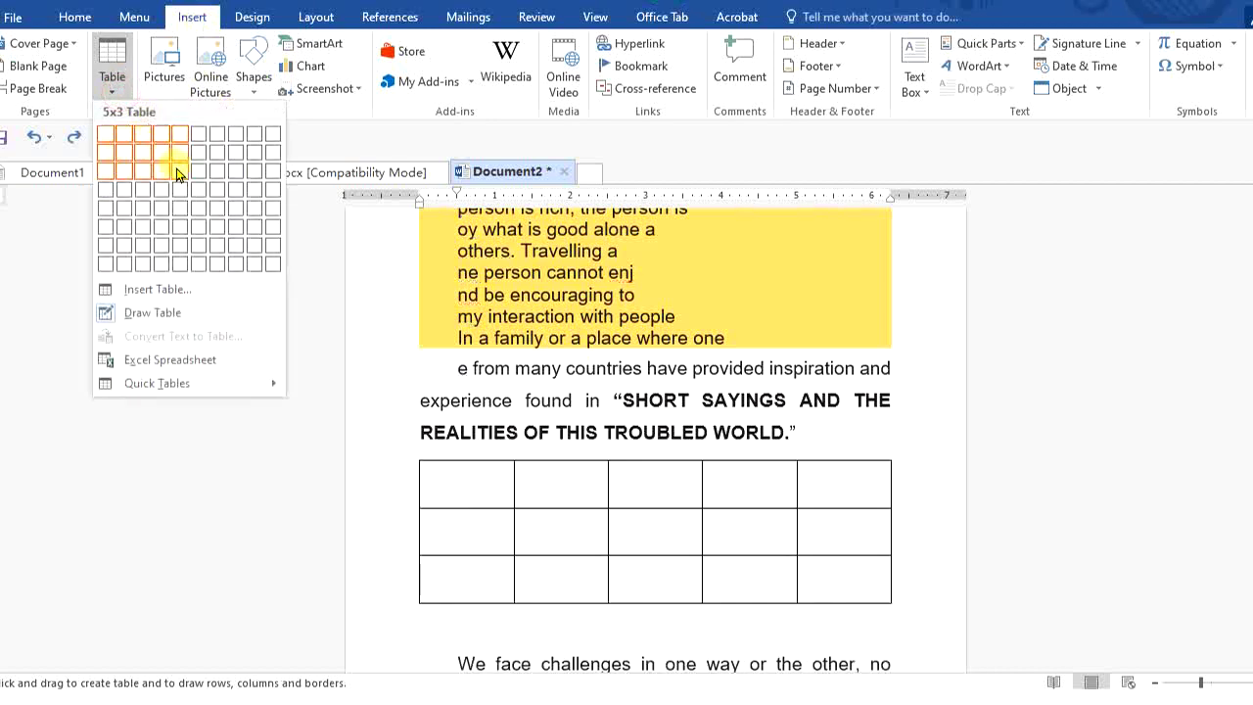
{"action": "left_click", "coordinate": [194, 222]}
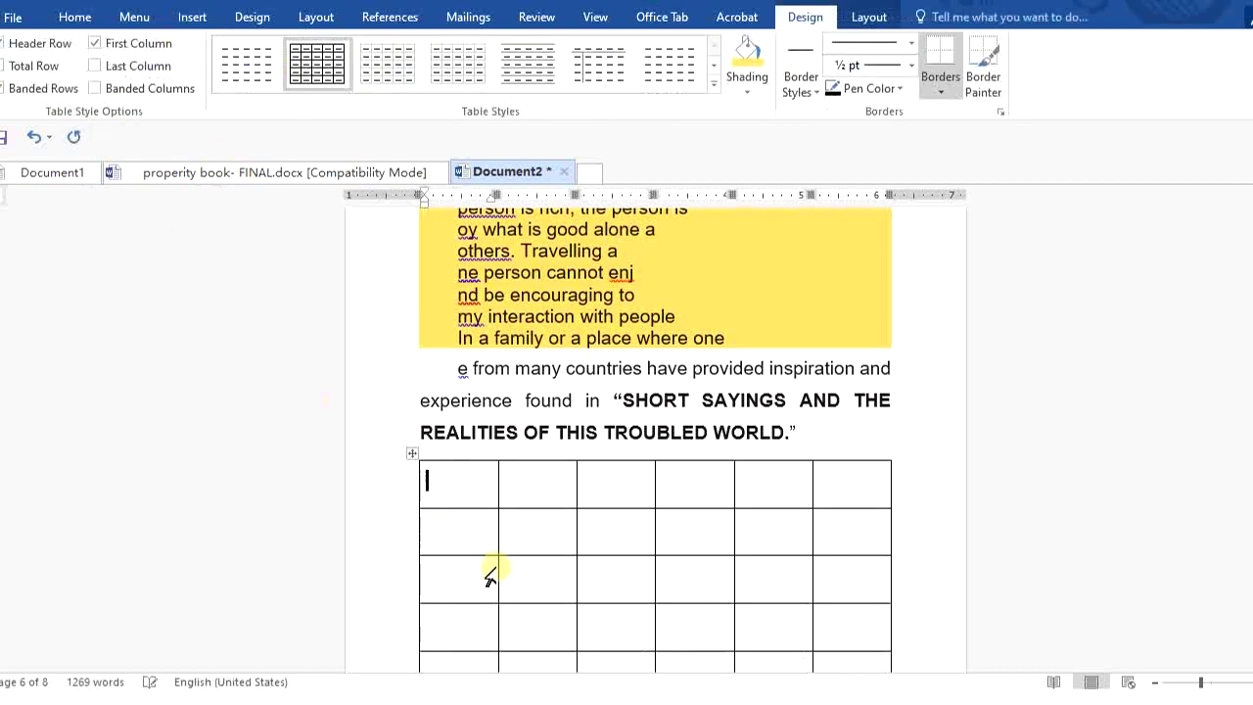
Remove the left border from the whole six-column table and review the table's edges.
{"action": "left_click", "coordinate": [415, 455]}
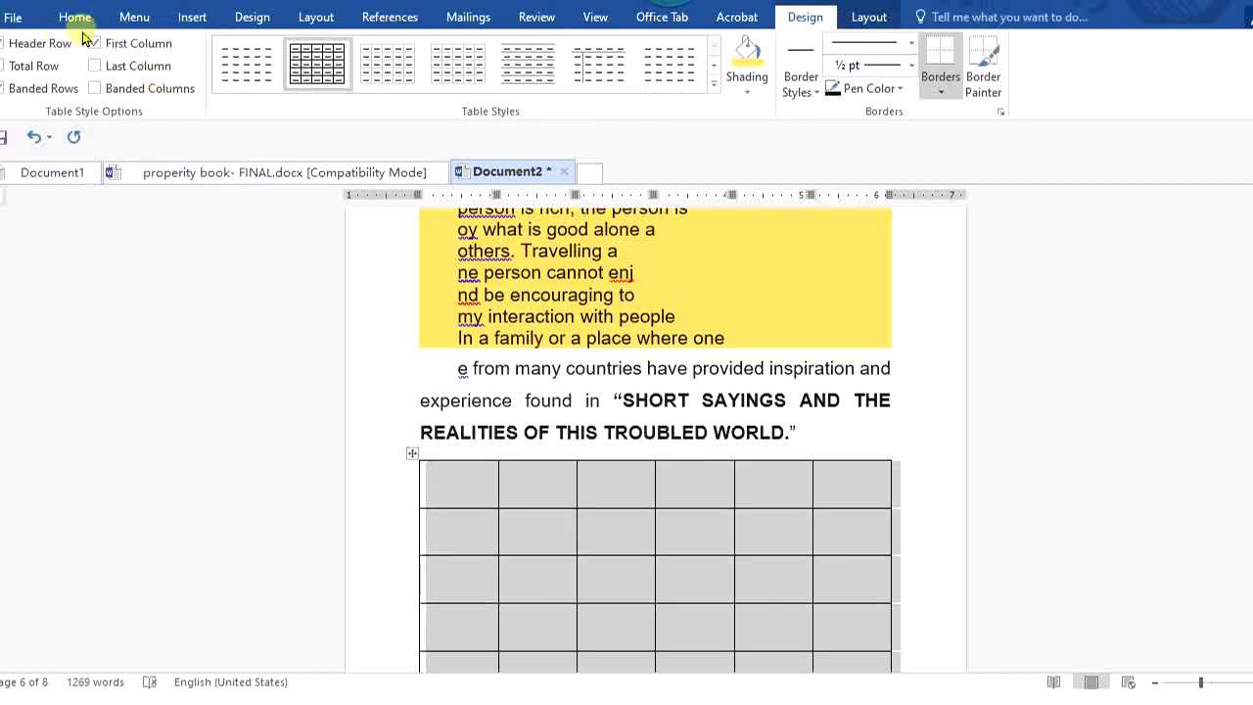
{"action": "left_click", "coordinate": [75, 16]}
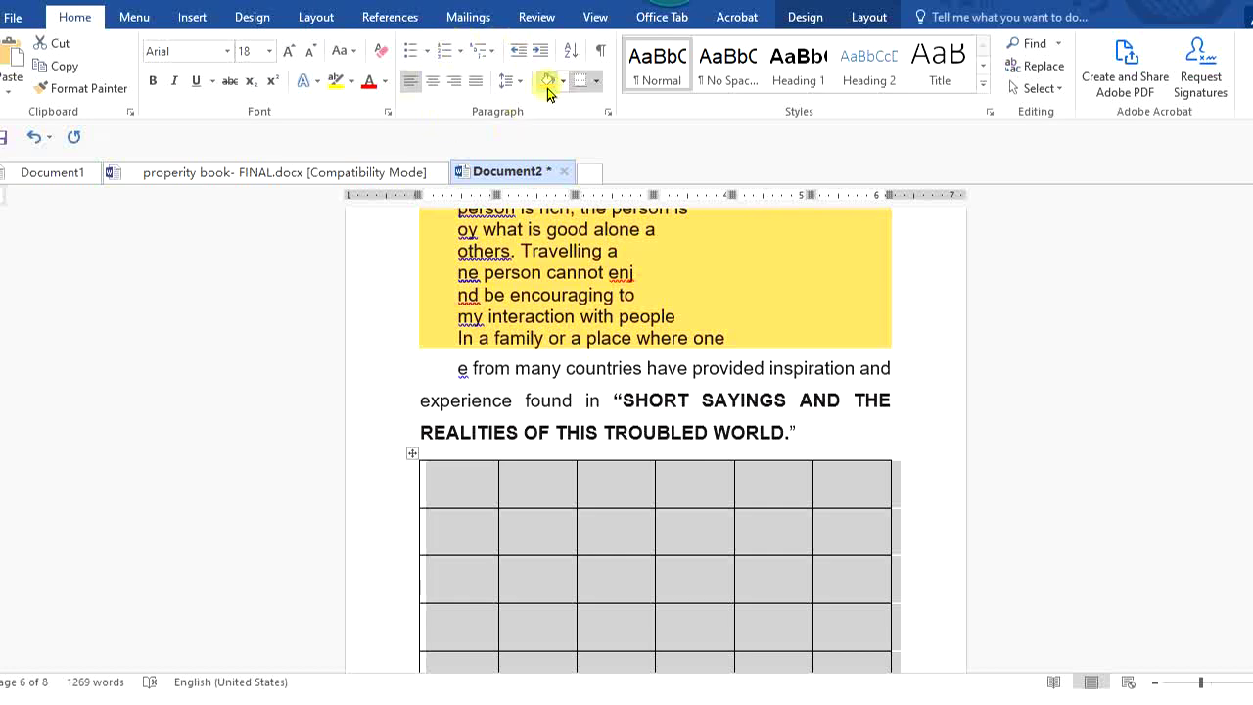
{"action": "left_click", "coordinate": [598, 84]}
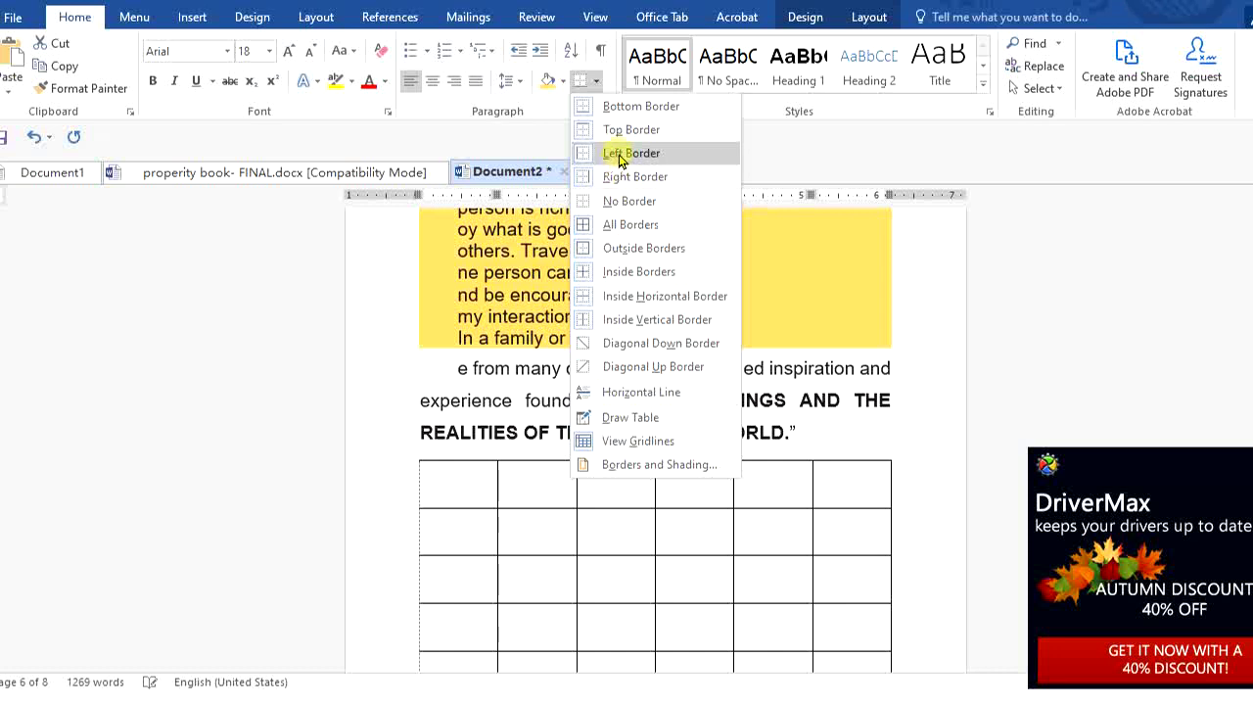
{"action": "left_click", "coordinate": [619, 155]}
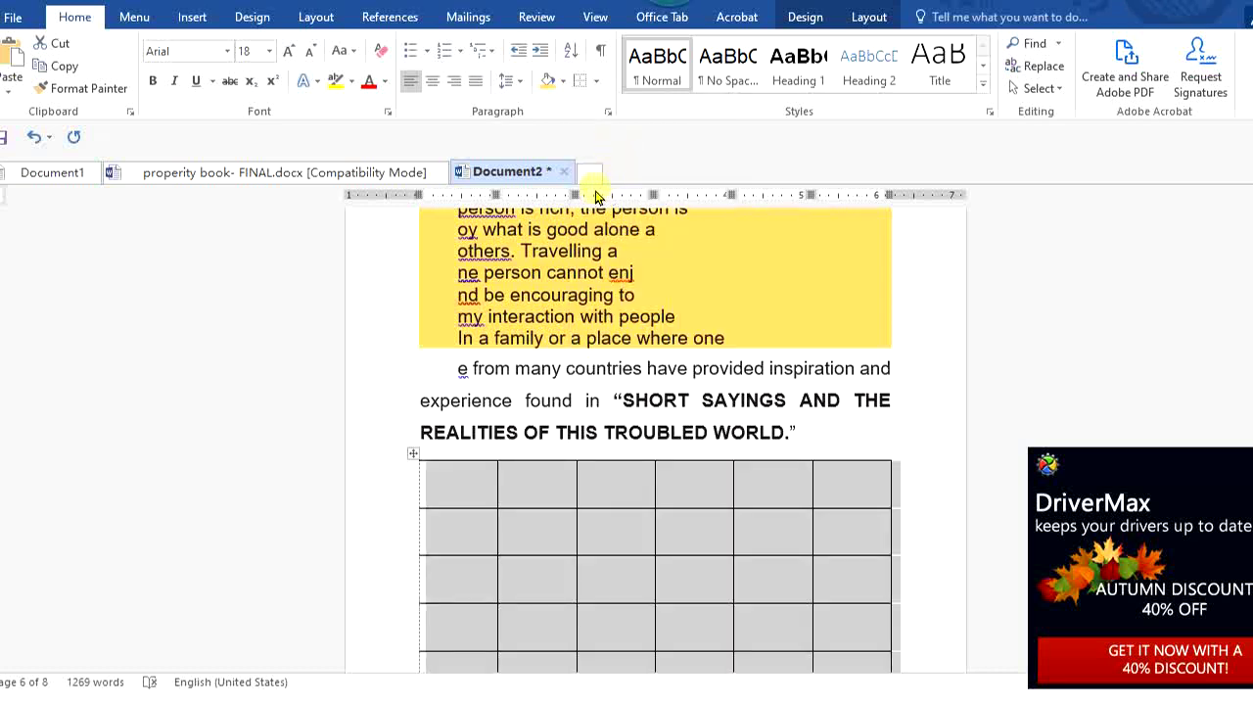
{"action": "left_click", "coordinate": [795, 431]}
{"action": "scroll", "coordinate": [578, 511], "scroll_direction": "down", "scroll_amount": 2}
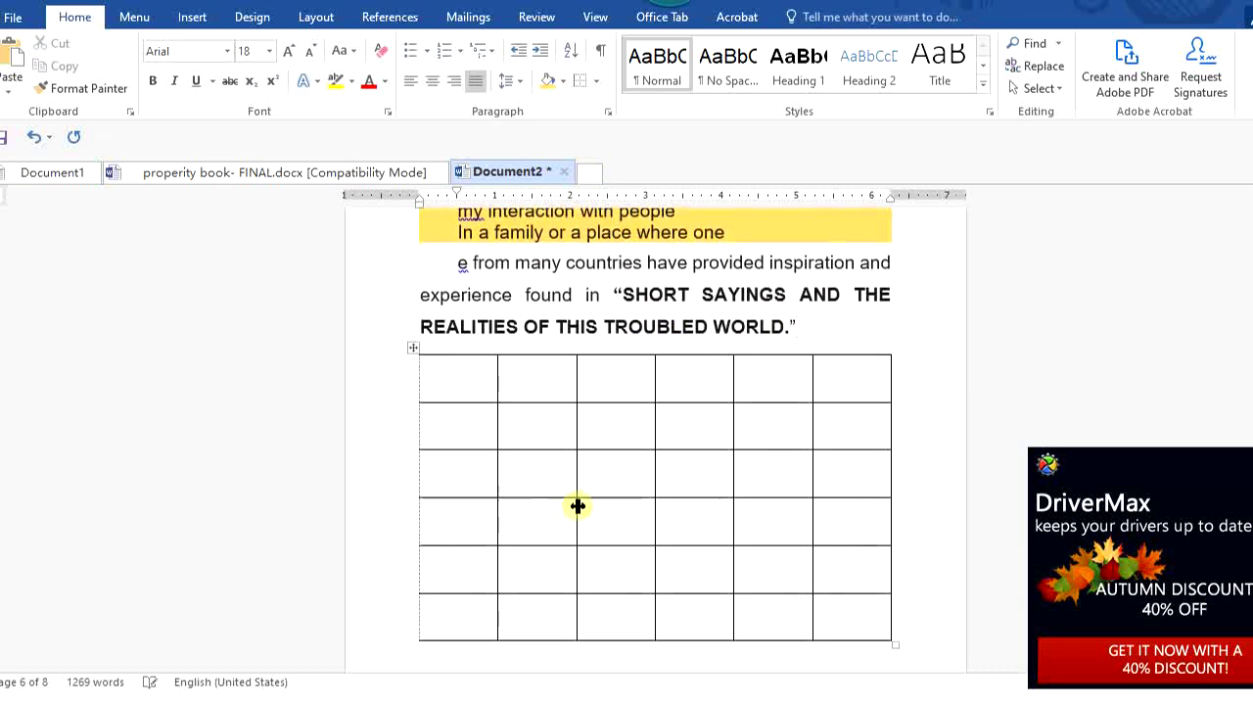
{"action": "scroll", "coordinate": [545, 478], "scroll_direction": "down", "scroll_amount": 2}
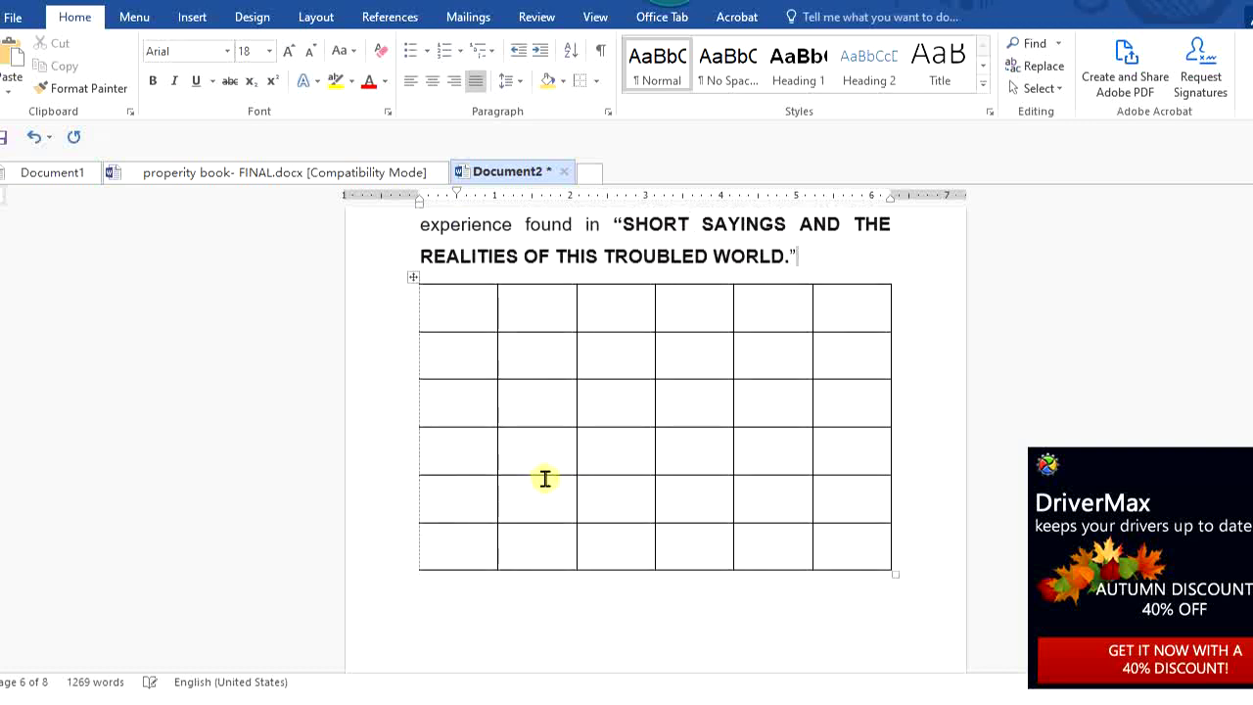
{"action": "scroll", "coordinate": [598, 366], "scroll_direction": "up", "scroll_amount": 4}
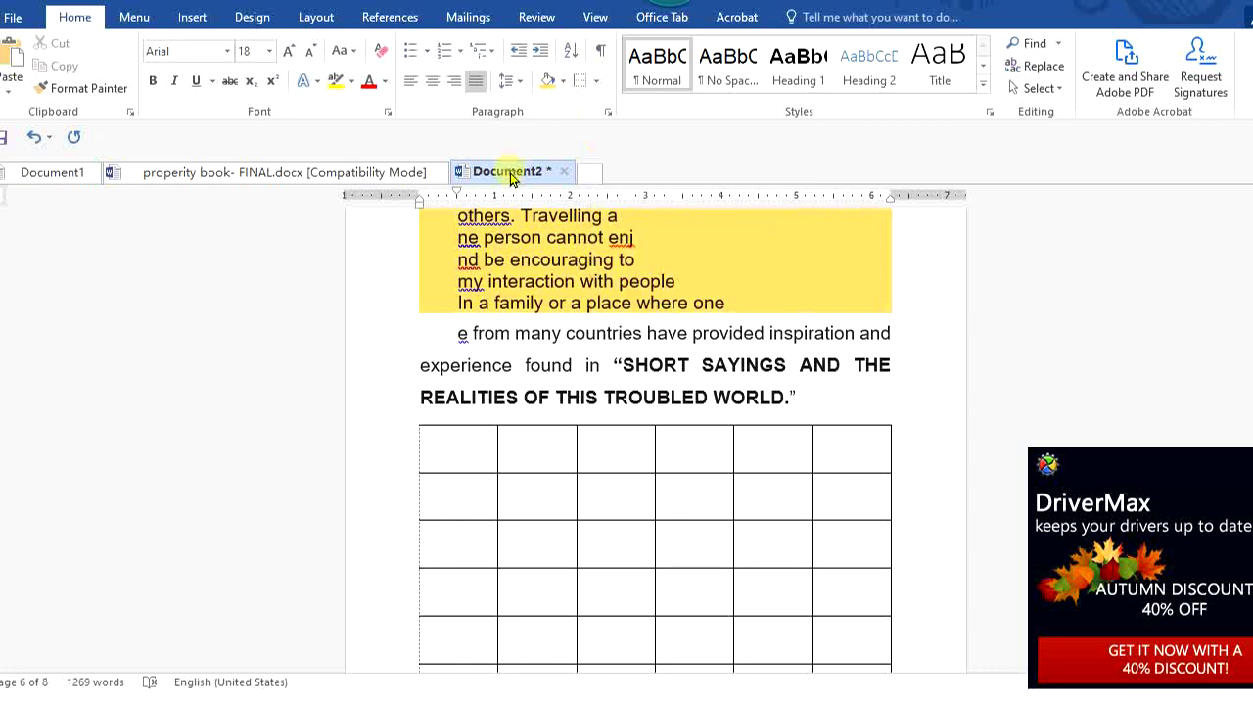
Try Single and Exactly line spacing for the paragraph ending in "REALITIES OF THIS TROUBLED WORLD.", and apply Multiple at 3.
{"action": "left_click", "coordinate": [606, 116]}
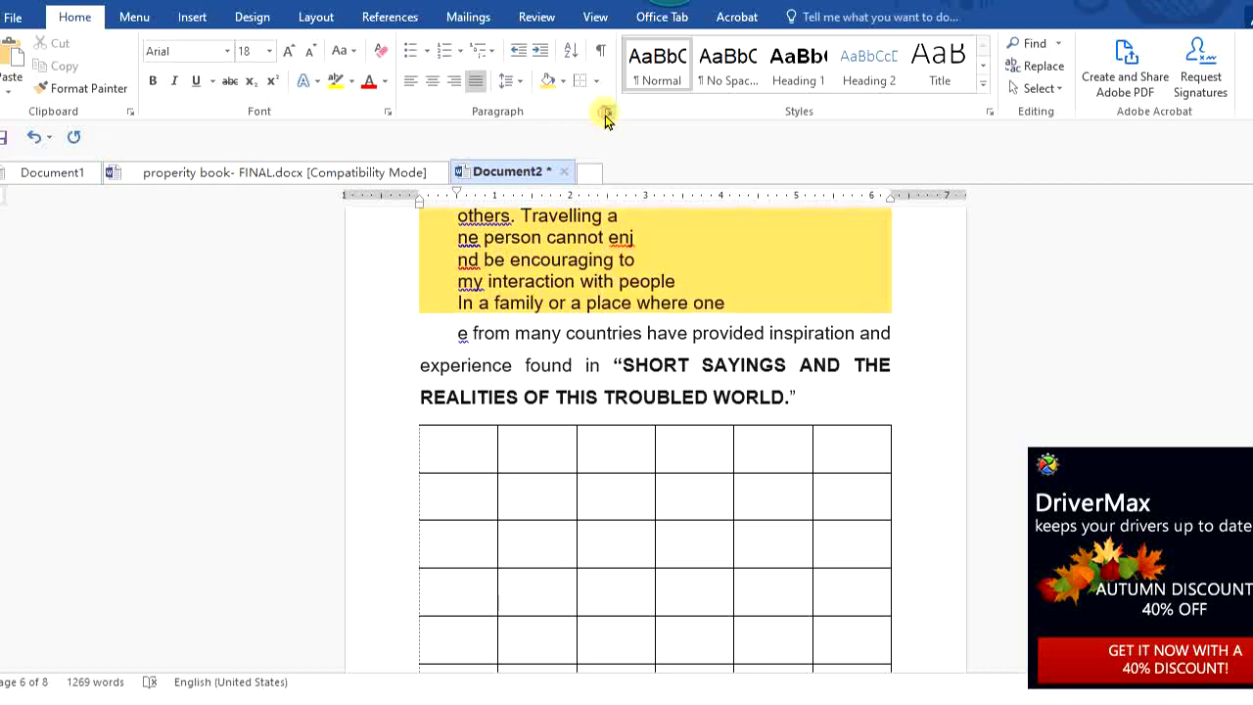
{"action": "left_click_drag", "start_coordinate": [499, 130], "coordinate": [716, 57]}
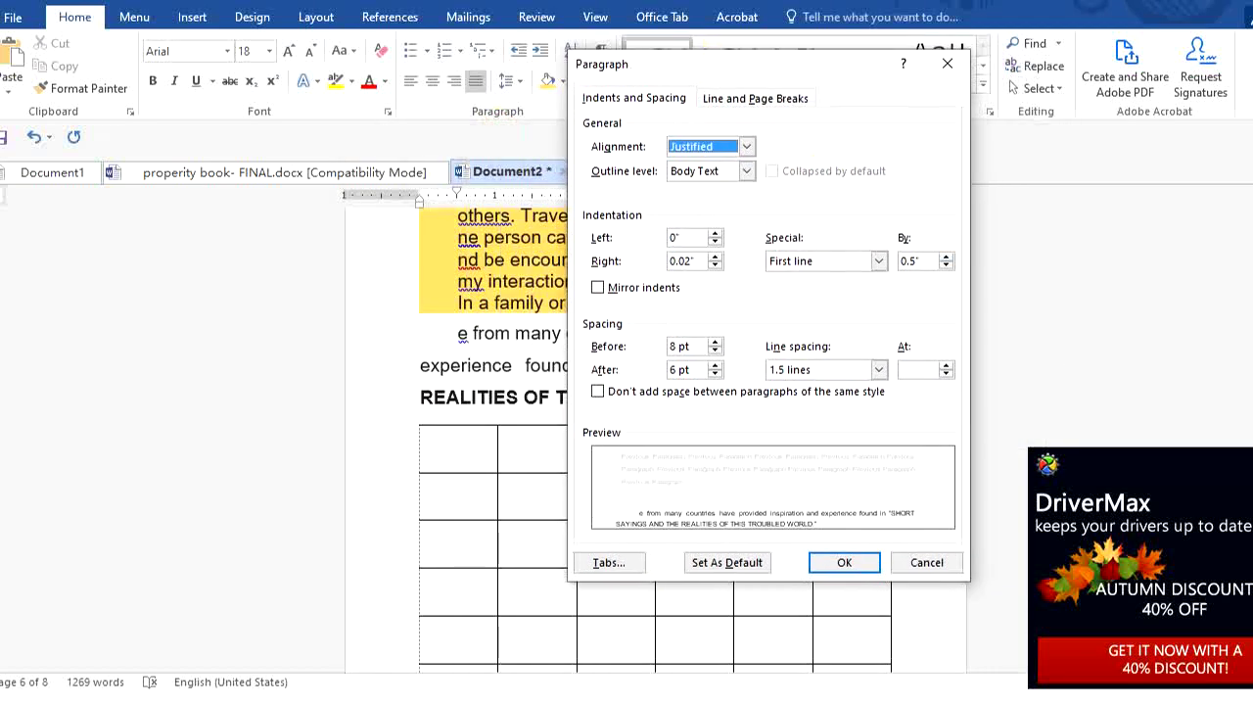
{"action": "left_click_drag", "start_coordinate": [807, 70], "coordinate": [962, 67]}
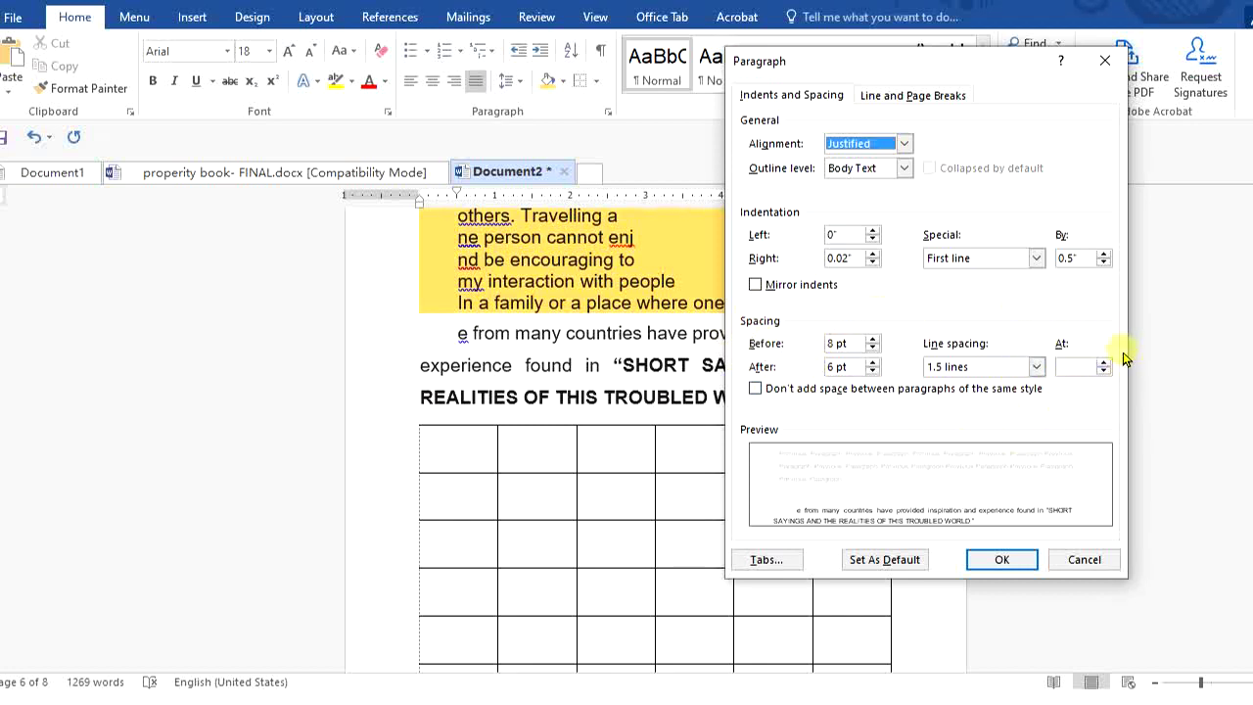
{"action": "left_click", "coordinate": [1035, 367]}
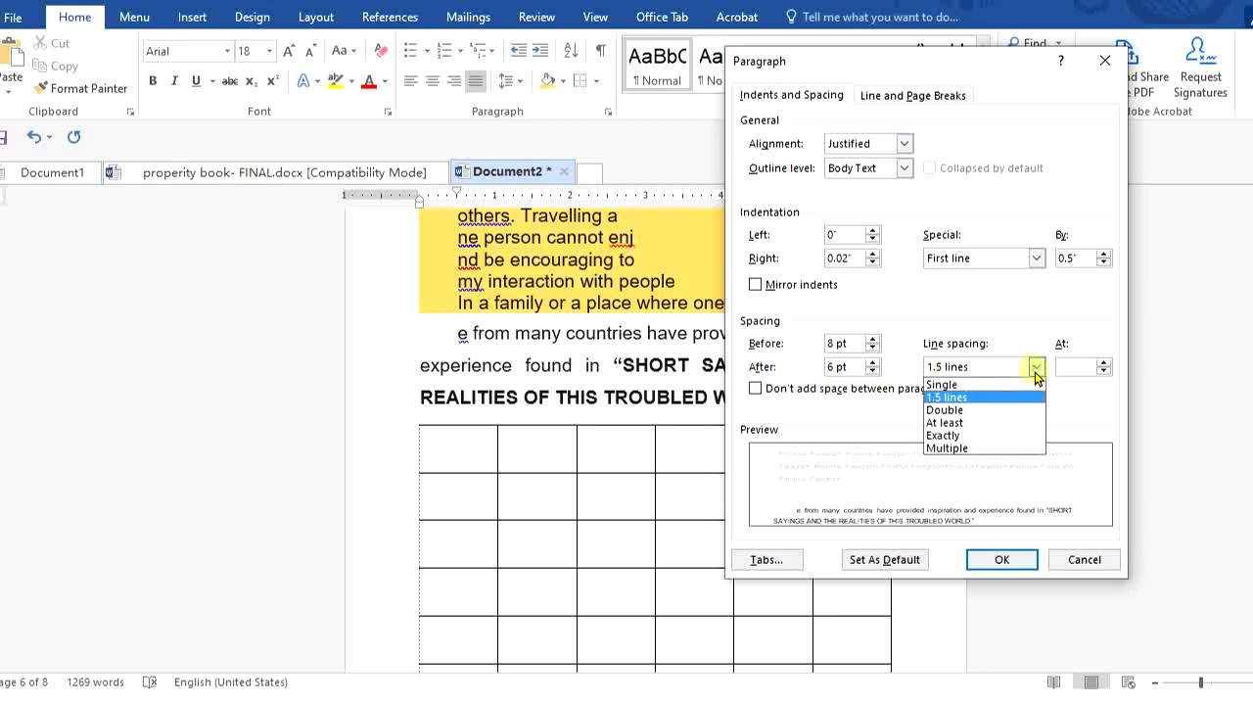
{"action": "left_click", "coordinate": [1018, 384]}
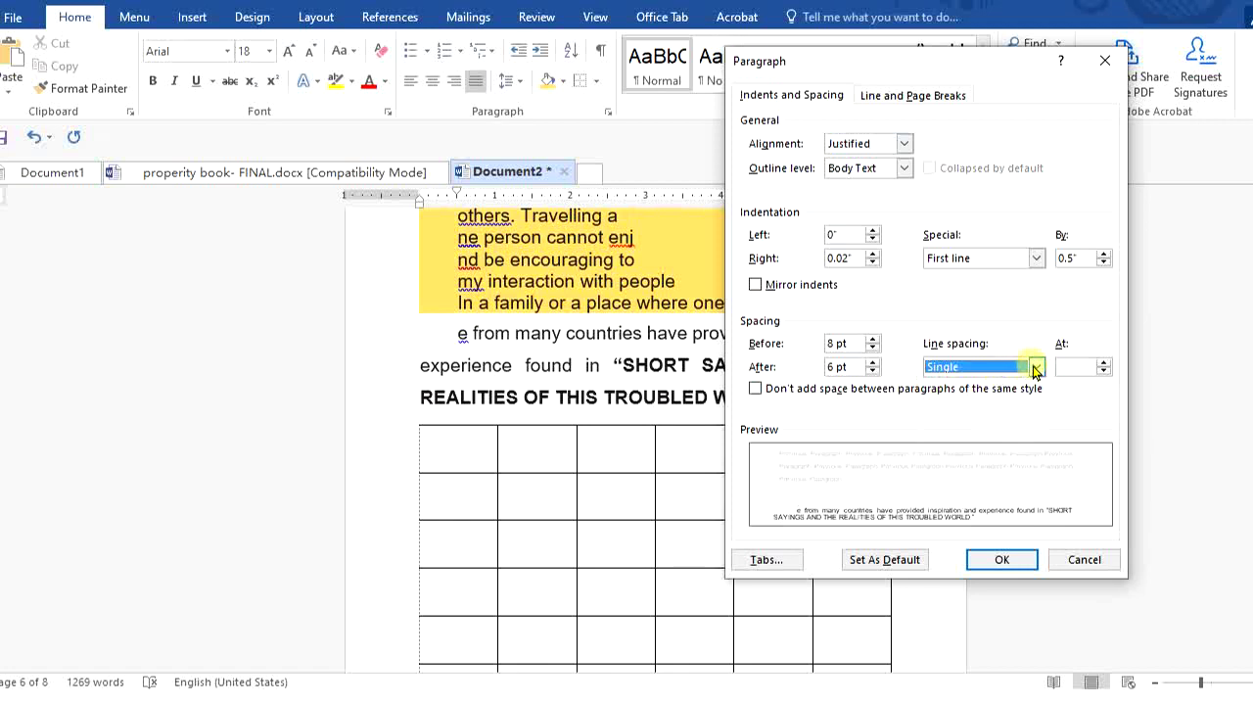
{"action": "left_click", "coordinate": [1035, 367]}
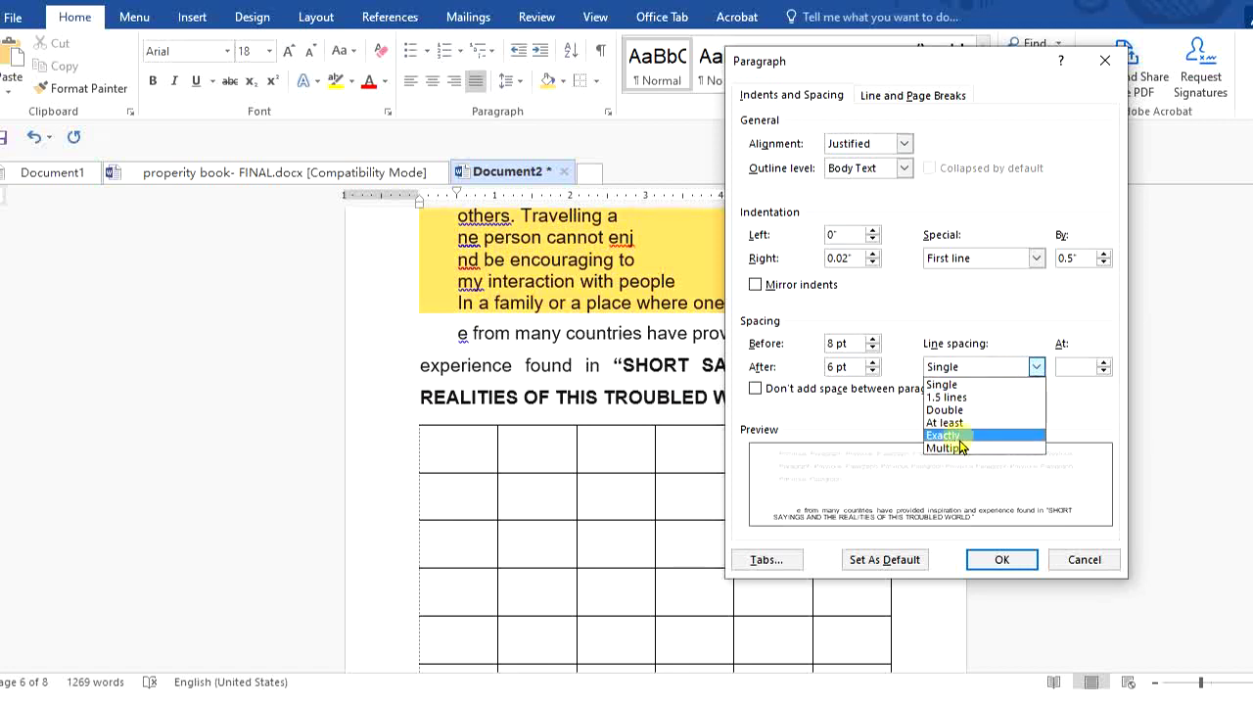
{"action": "left_click", "coordinate": [957, 438]}
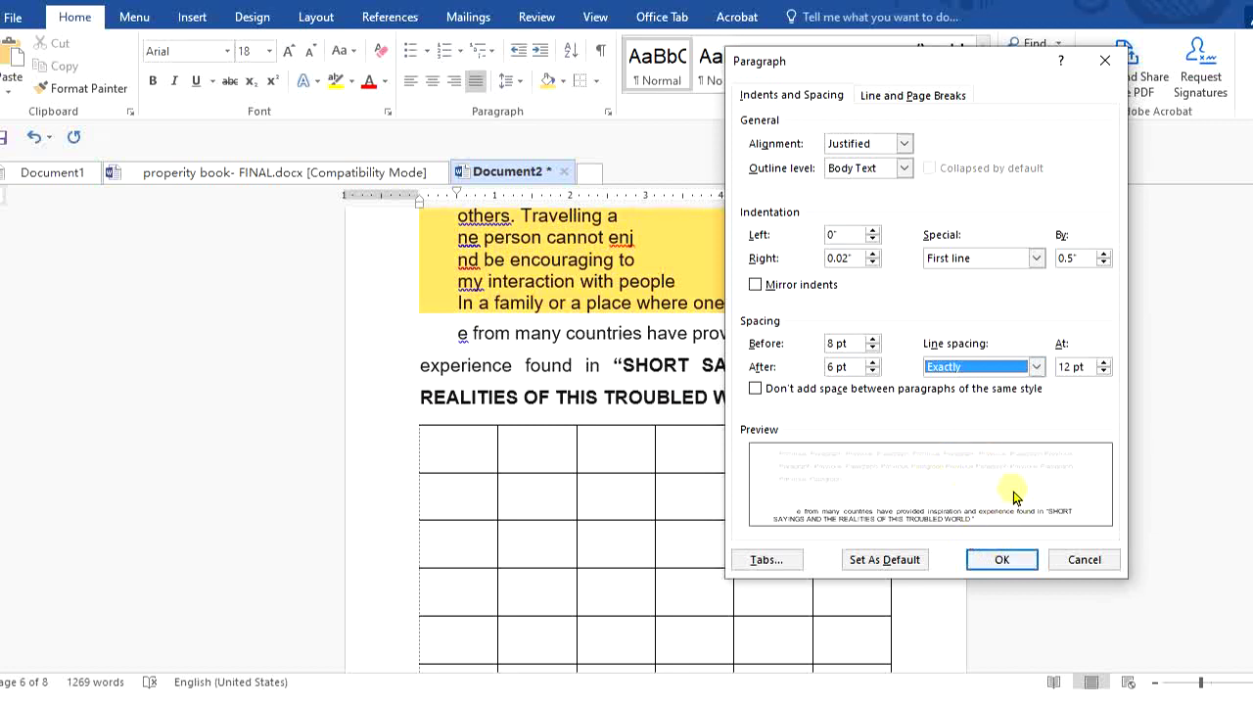
{"action": "left_click", "coordinate": [1021, 368]}
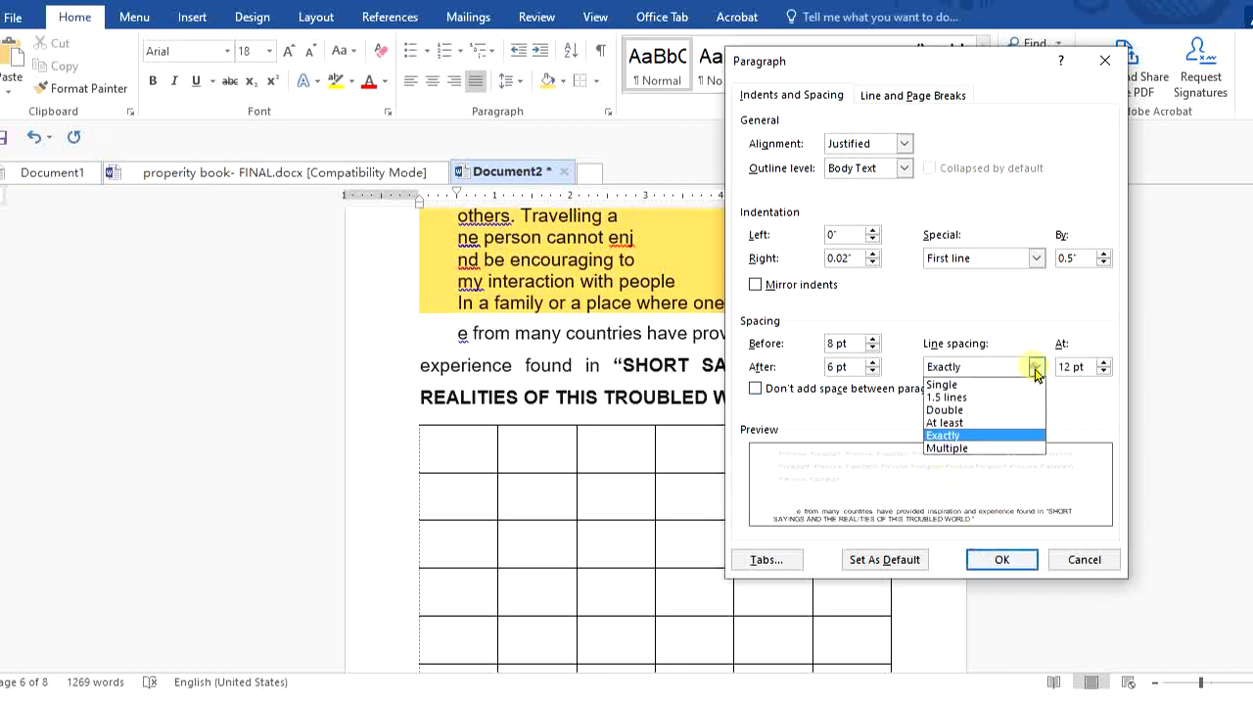
{"action": "left_click", "coordinate": [962, 449]}
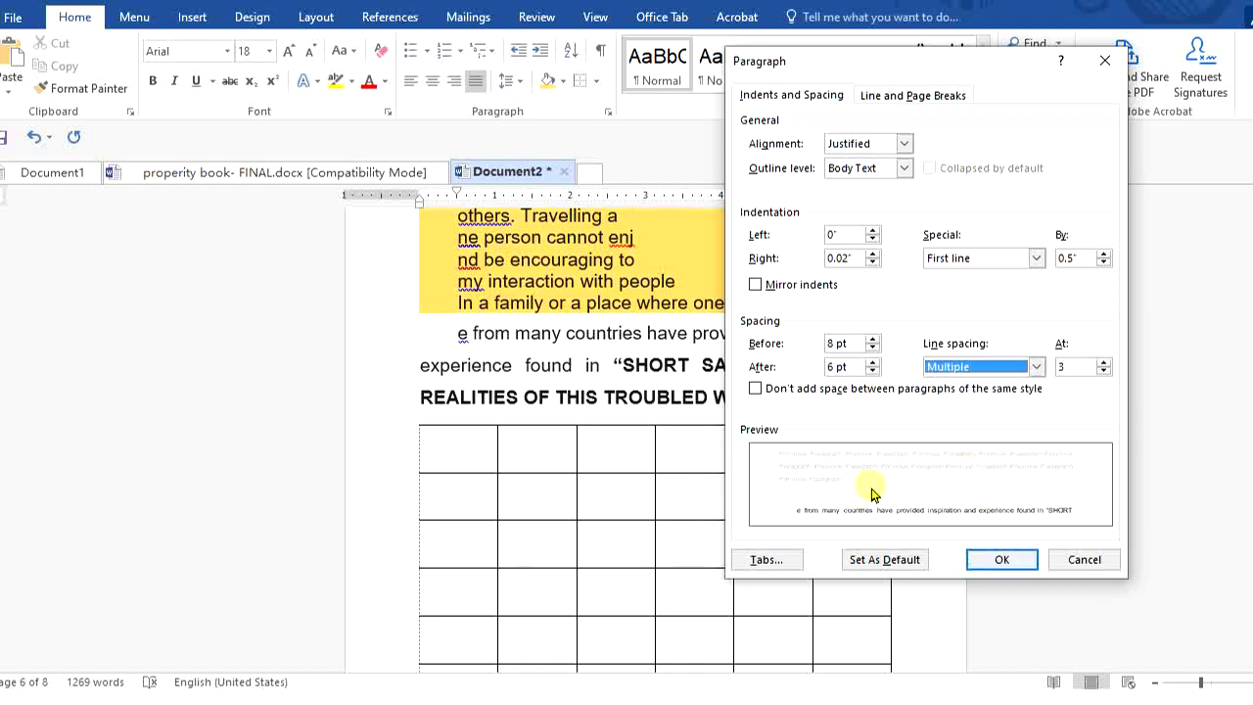
{"action": "left_click", "coordinate": [1004, 556]}
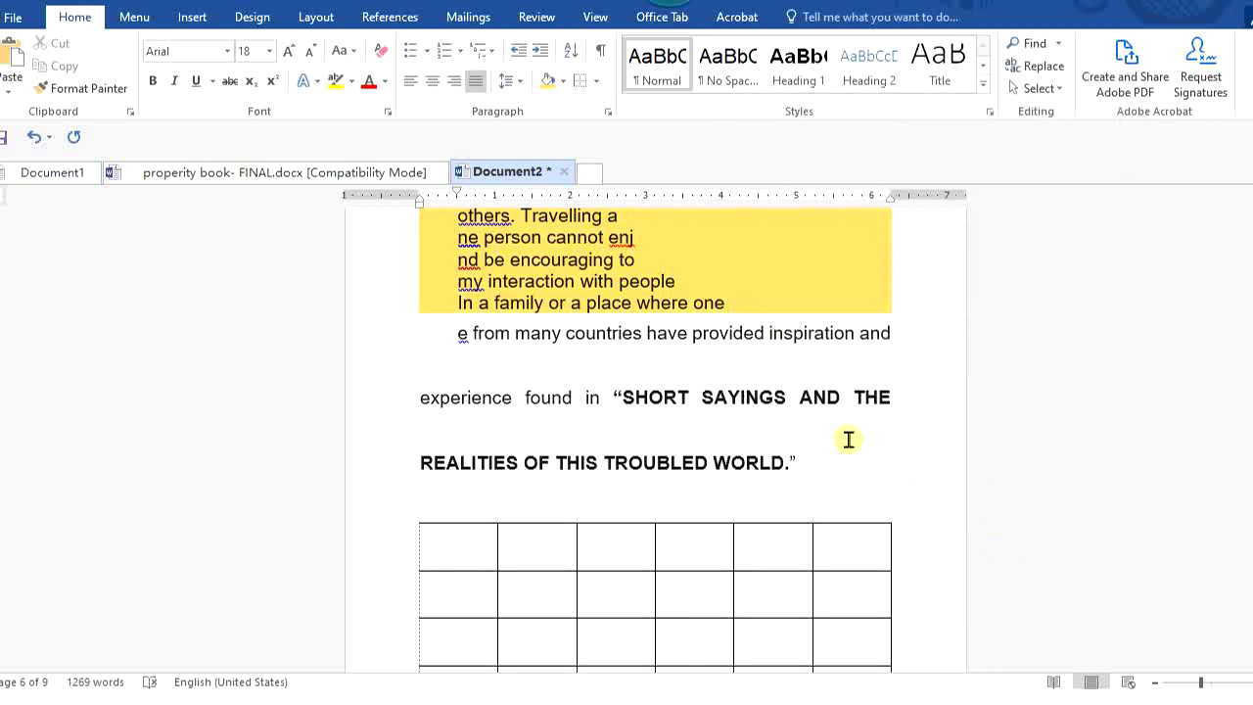
Set the line spacing of the INTRODUCTION heading and the nine gold-shaded paragraphs to Multiple at 3.
{"action": "scroll", "coordinate": [941, 383], "scroll_direction": "up", "scroll_amount": 3}
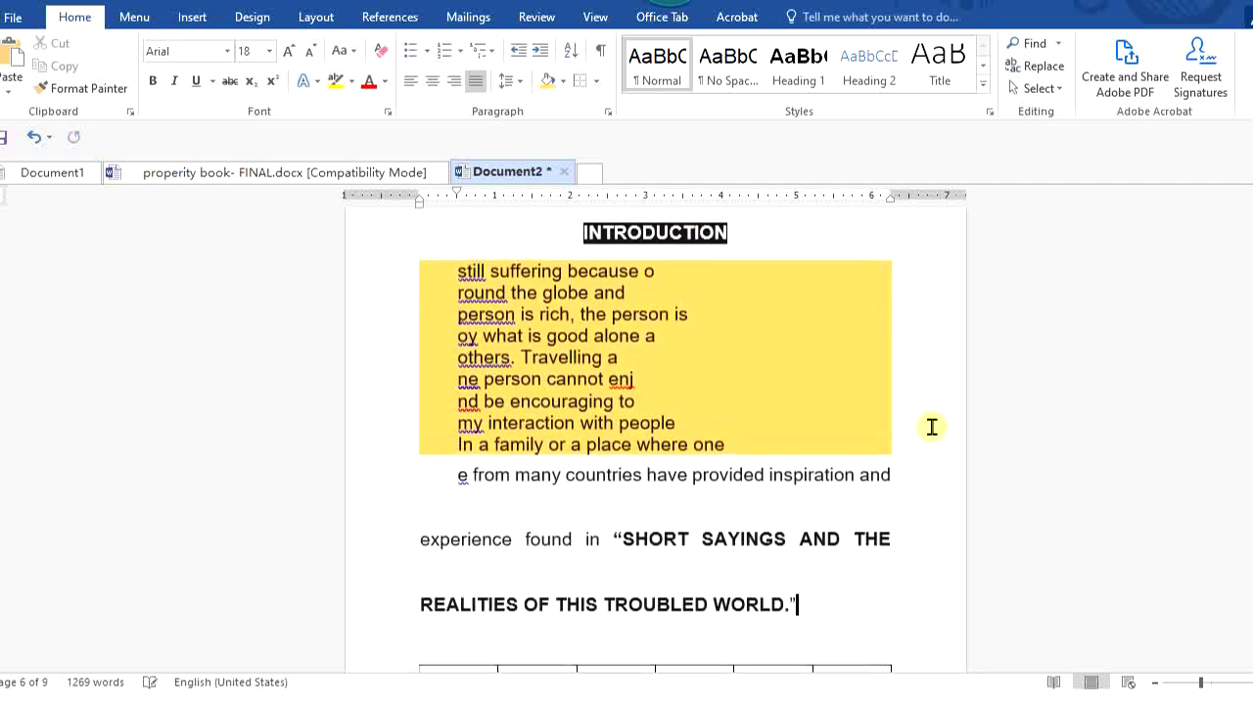
{"action": "left_click_drag", "start_coordinate": [493, 296], "coordinate": [691, 476]}
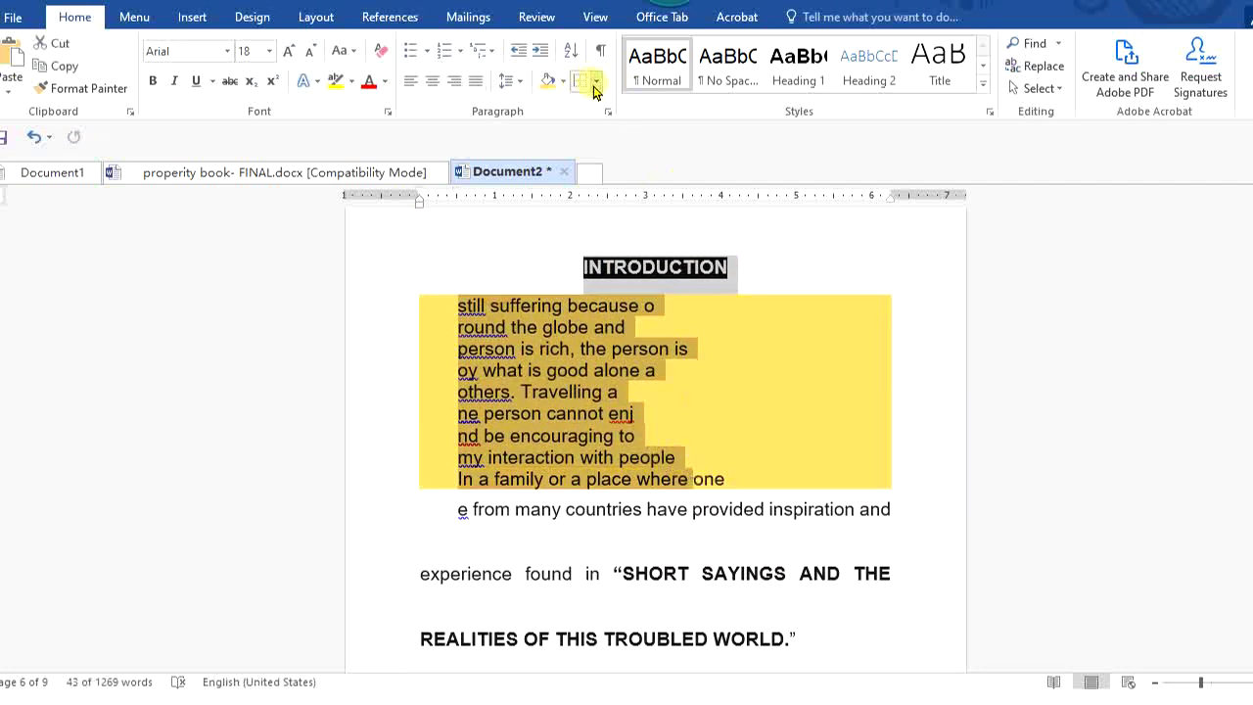
{"action": "left_click", "coordinate": [606, 113]}
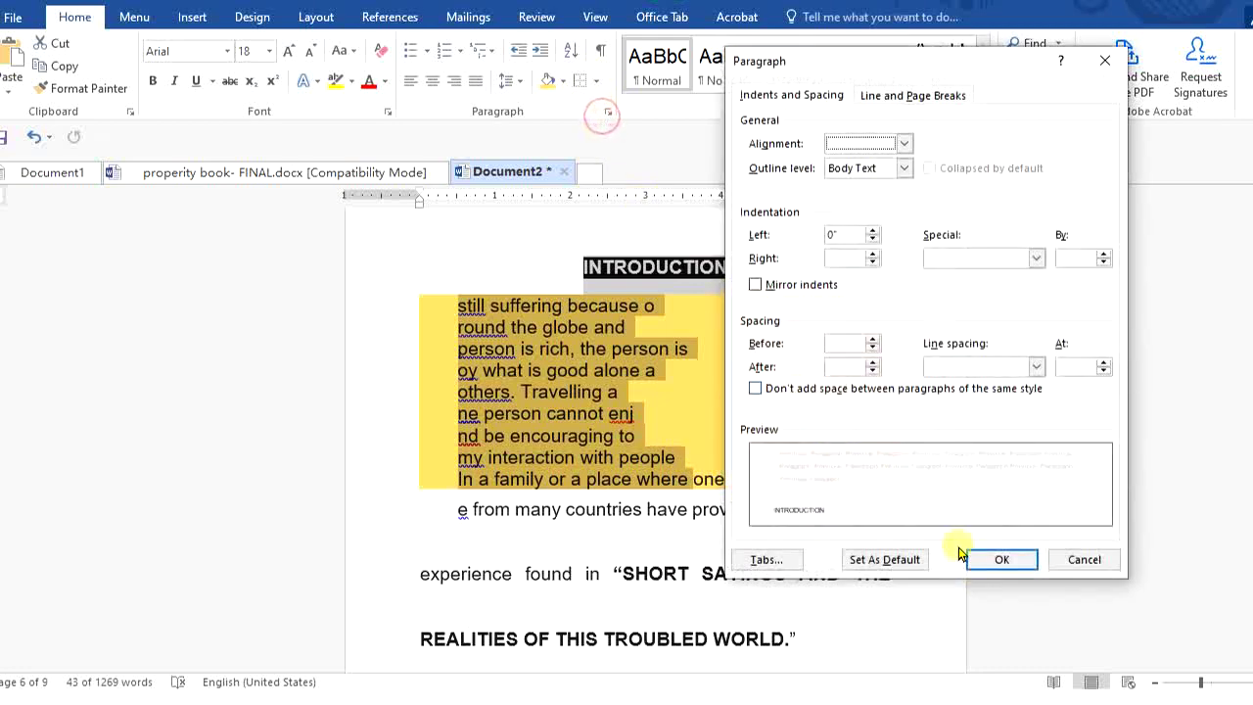
{"action": "left_click", "coordinate": [1035, 367]}
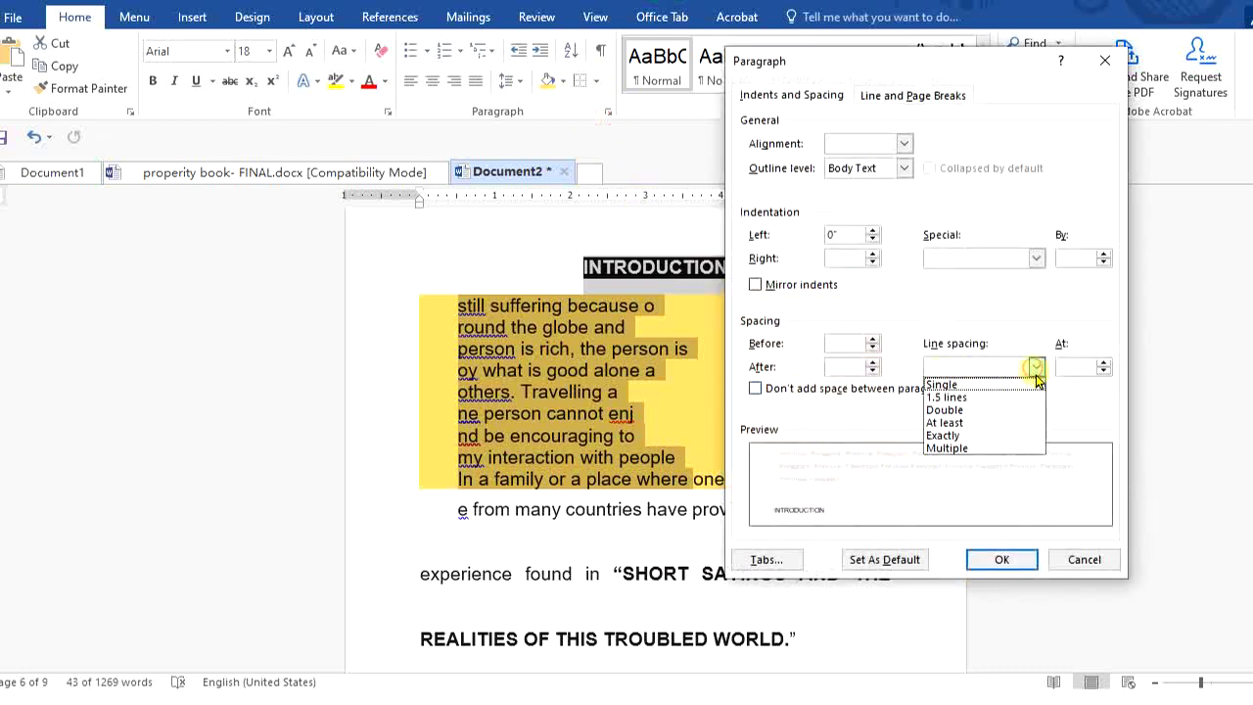
{"action": "left_click", "coordinate": [1038, 448]}
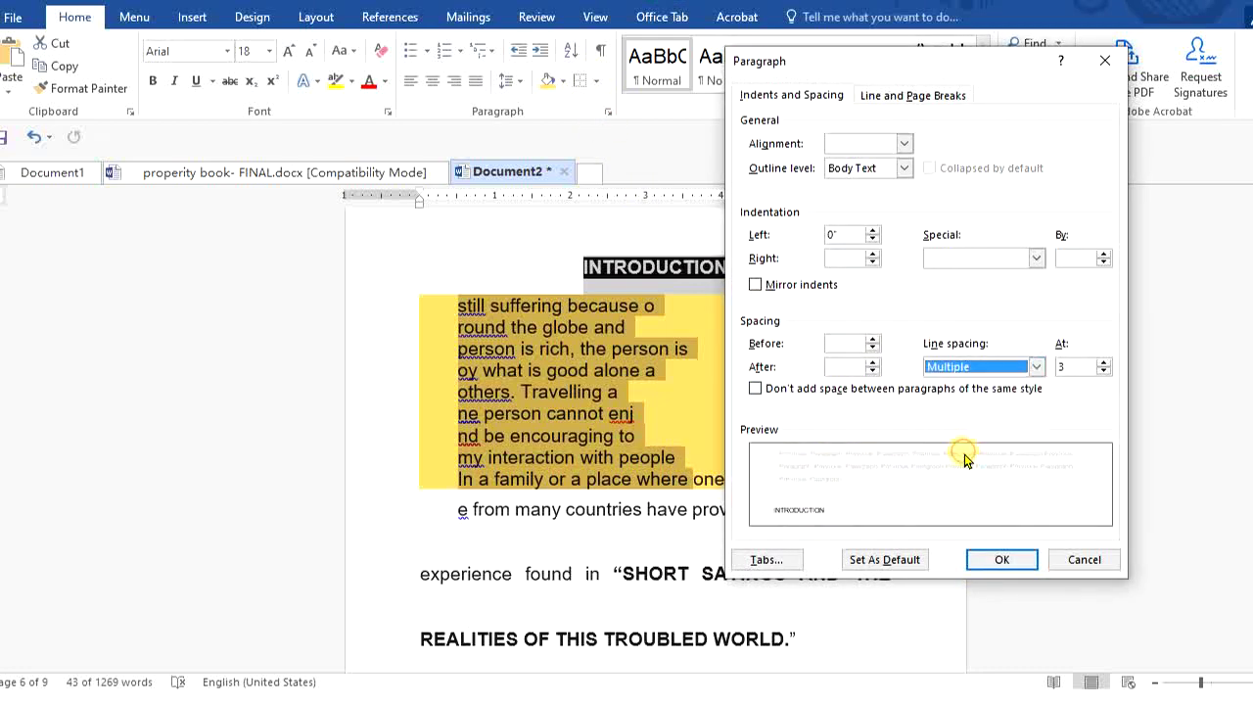
{"action": "left_click", "coordinate": [1001, 560]}
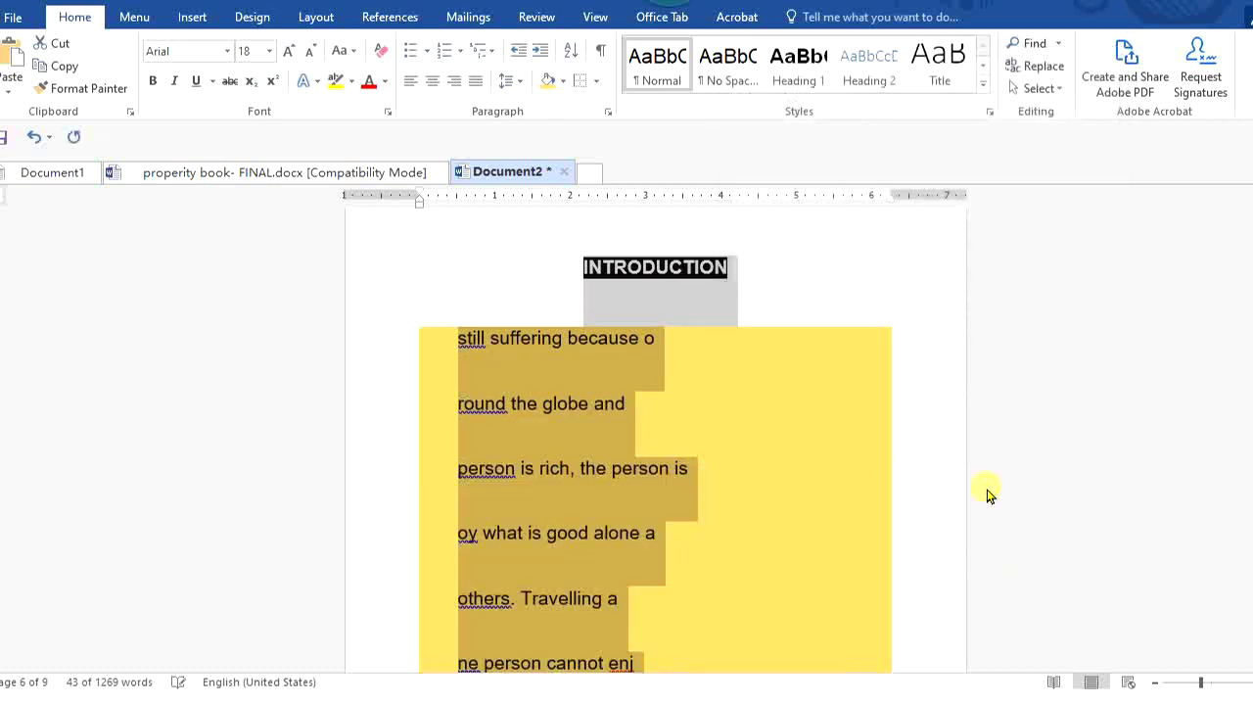
{"action": "scroll", "coordinate": [987, 494], "scroll_direction": "down", "scroll_amount": 1}
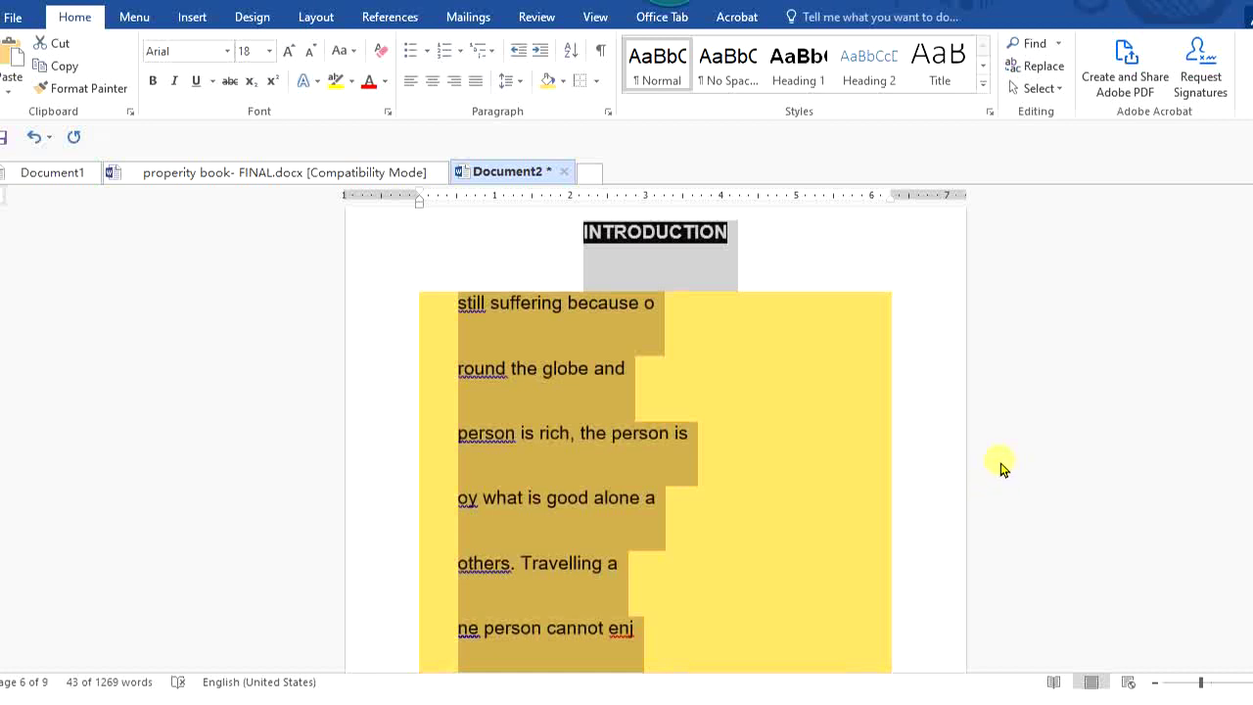
{"action": "scroll", "coordinate": [982, 470], "scroll_direction": "down", "scroll_amount": 4}
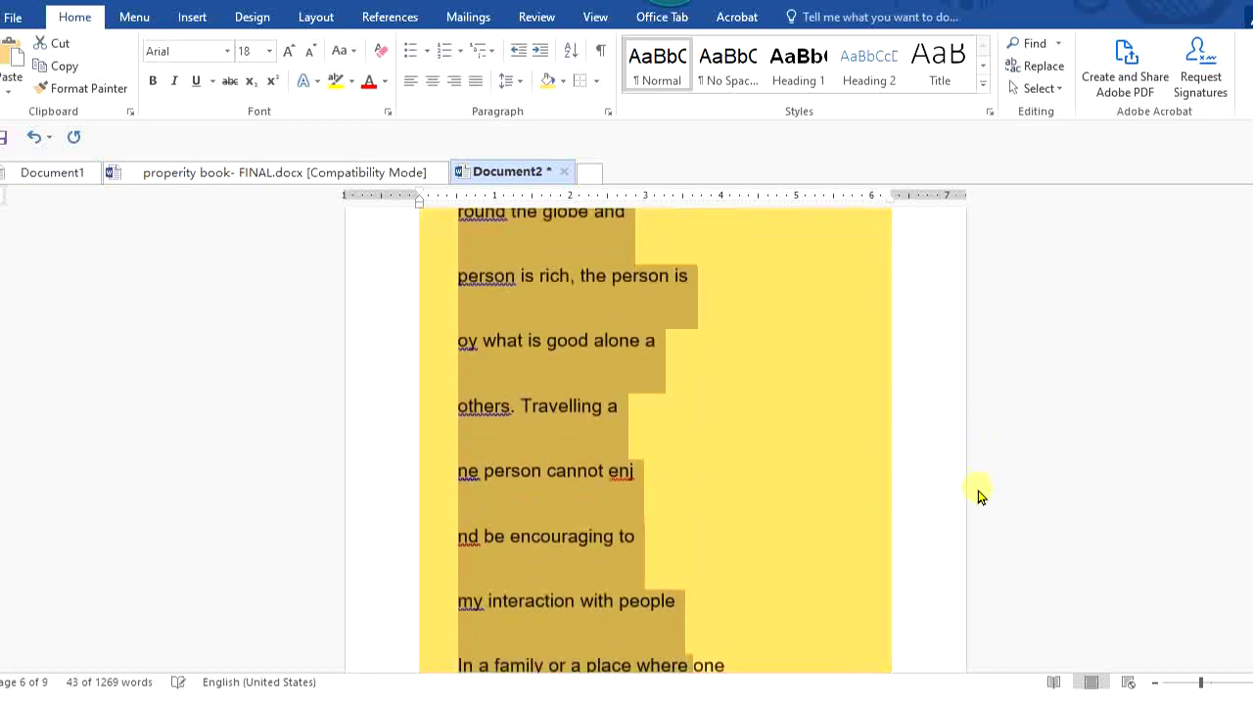
{"action": "scroll", "coordinate": [988, 419], "scroll_direction": "up", "scroll_amount": 7}
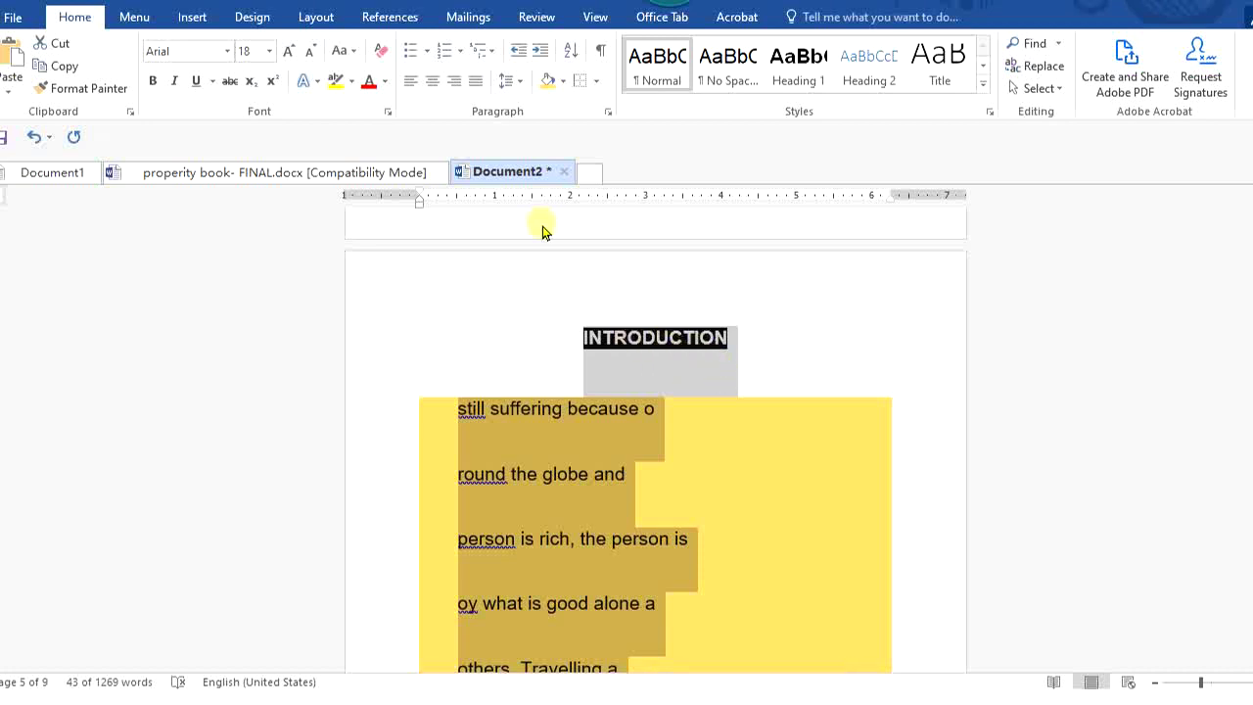
Set the line spacing of the selected INTRODUCTION heading and gold-shaded paragraphs to Single.
{"action": "left_click", "coordinate": [596, 83]}
{"action": "left_click", "coordinate": [595, 82]}
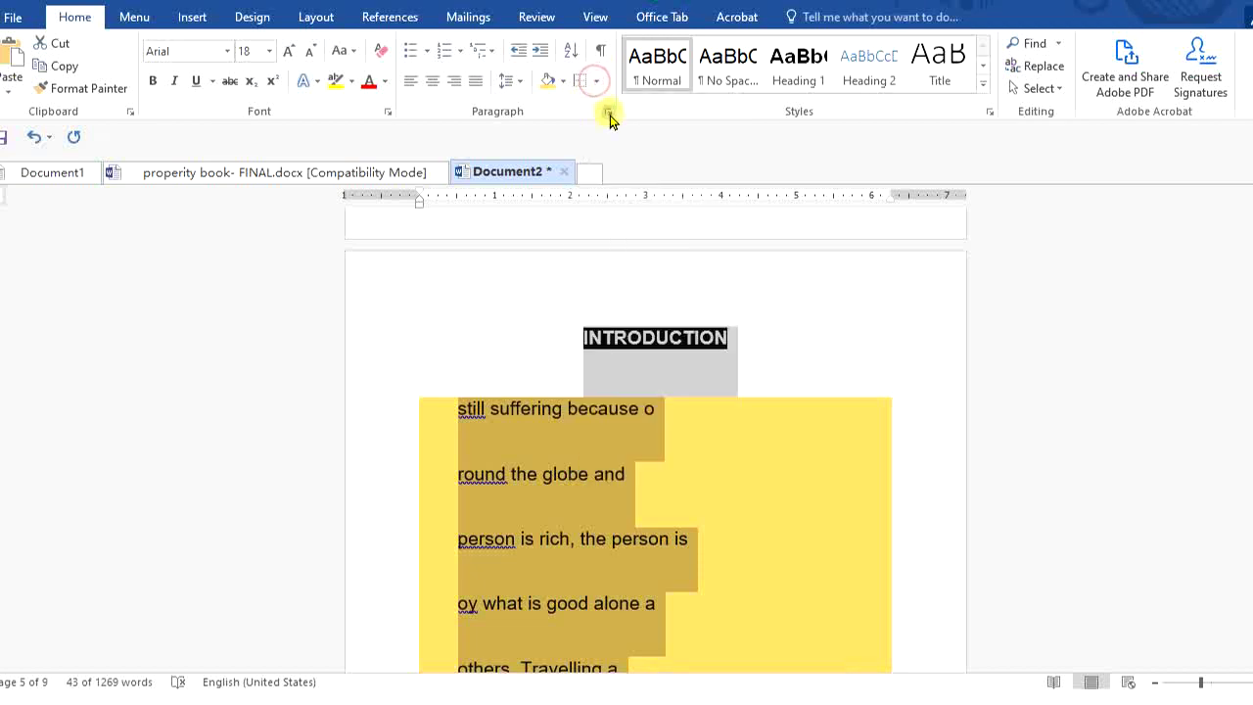
{"action": "left_click", "coordinate": [608, 113]}
{"action": "left_click", "coordinate": [1036, 366]}
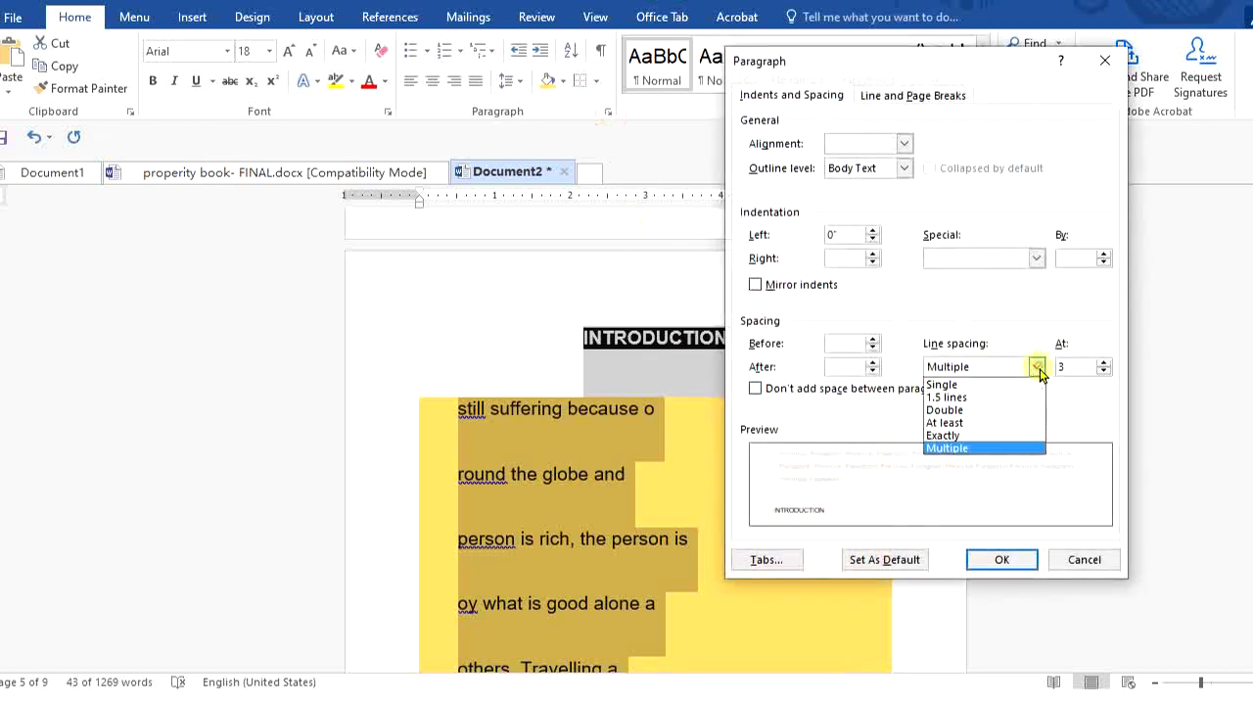
{"action": "left_click", "coordinate": [978, 386]}
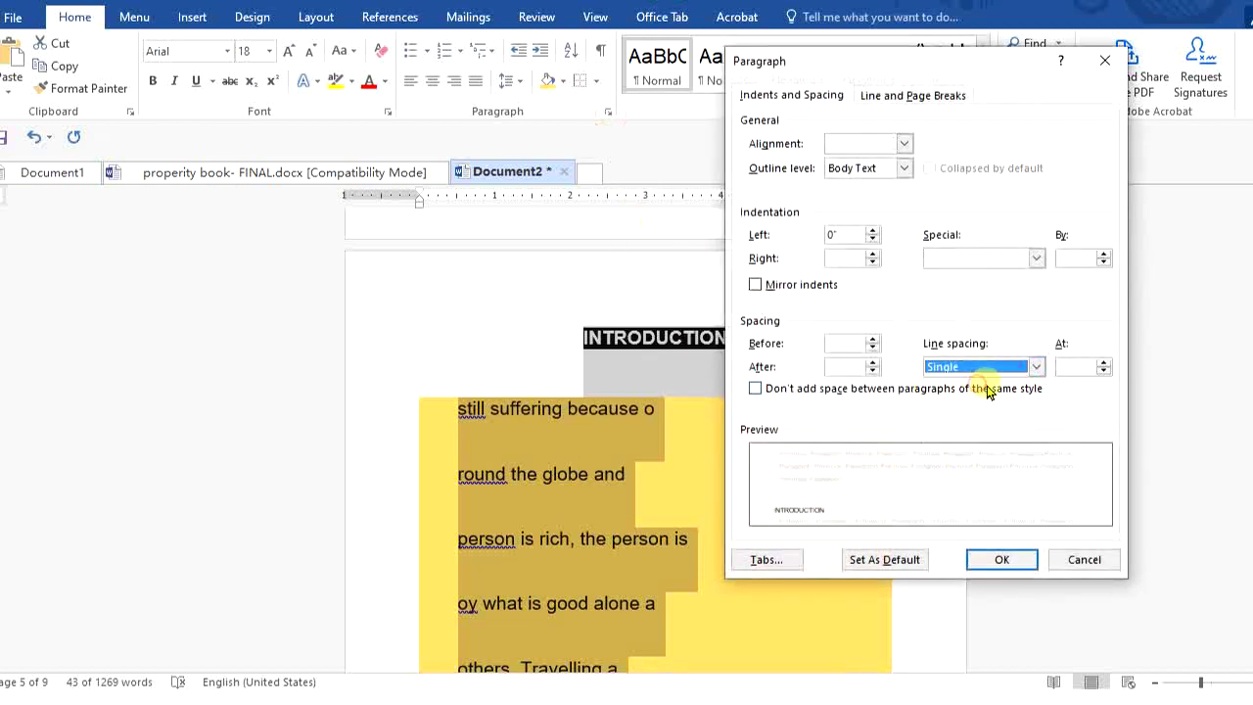
{"action": "left_click", "coordinate": [1004, 560]}
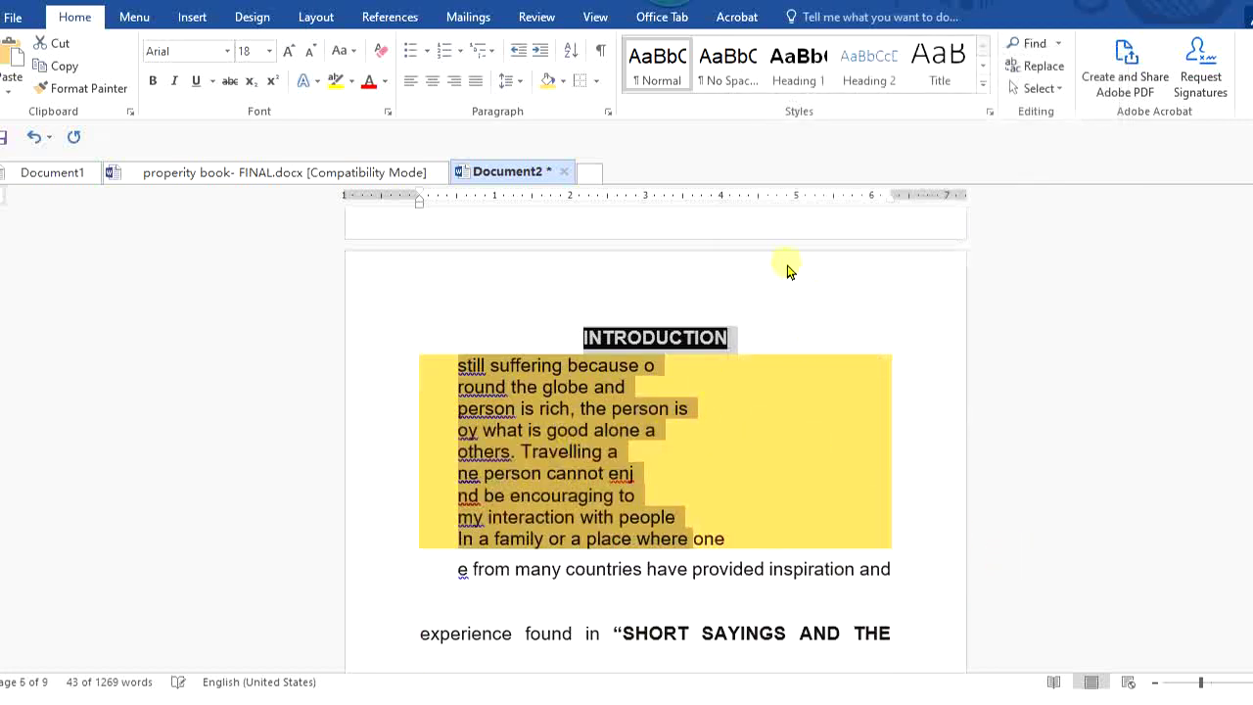
Increase the paragraph spacing before the selected INTRODUCTION heading and gold-shaded paragraphs, keeping Single line spacing.
{"action": "left_click", "coordinate": [596, 81]}
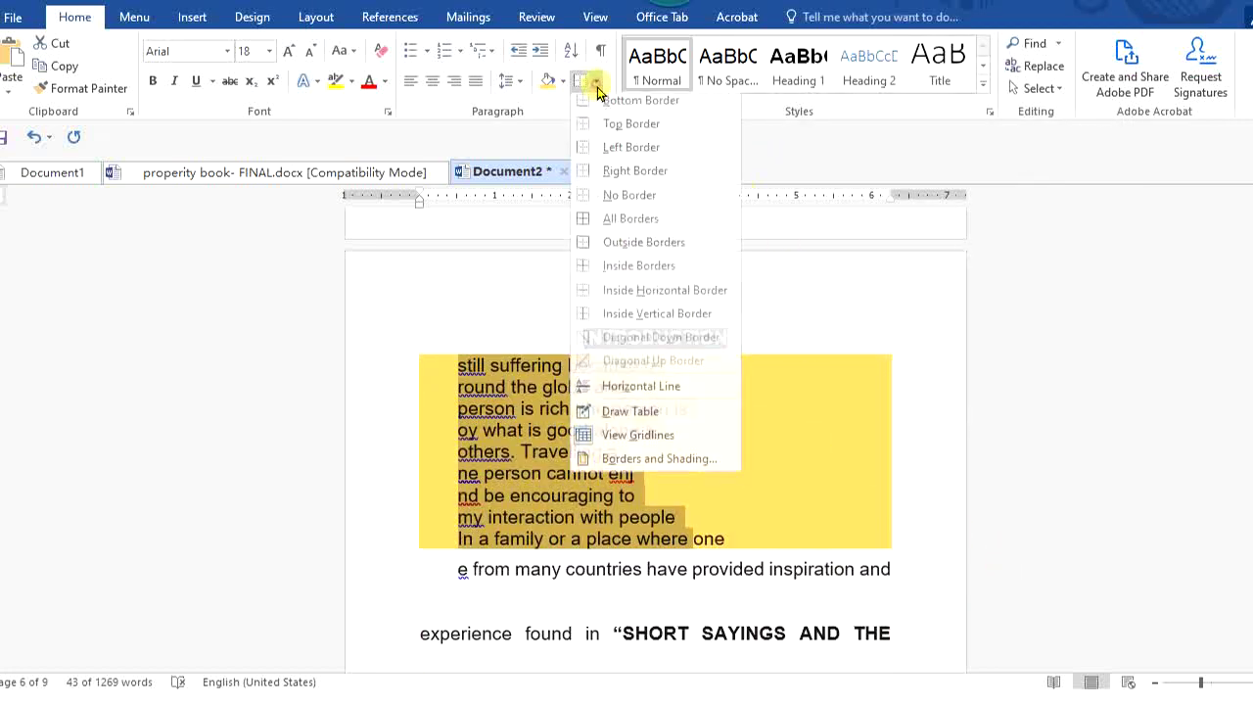
{"action": "left_click", "coordinate": [521, 130]}
{"action": "left_click", "coordinate": [606, 112]}
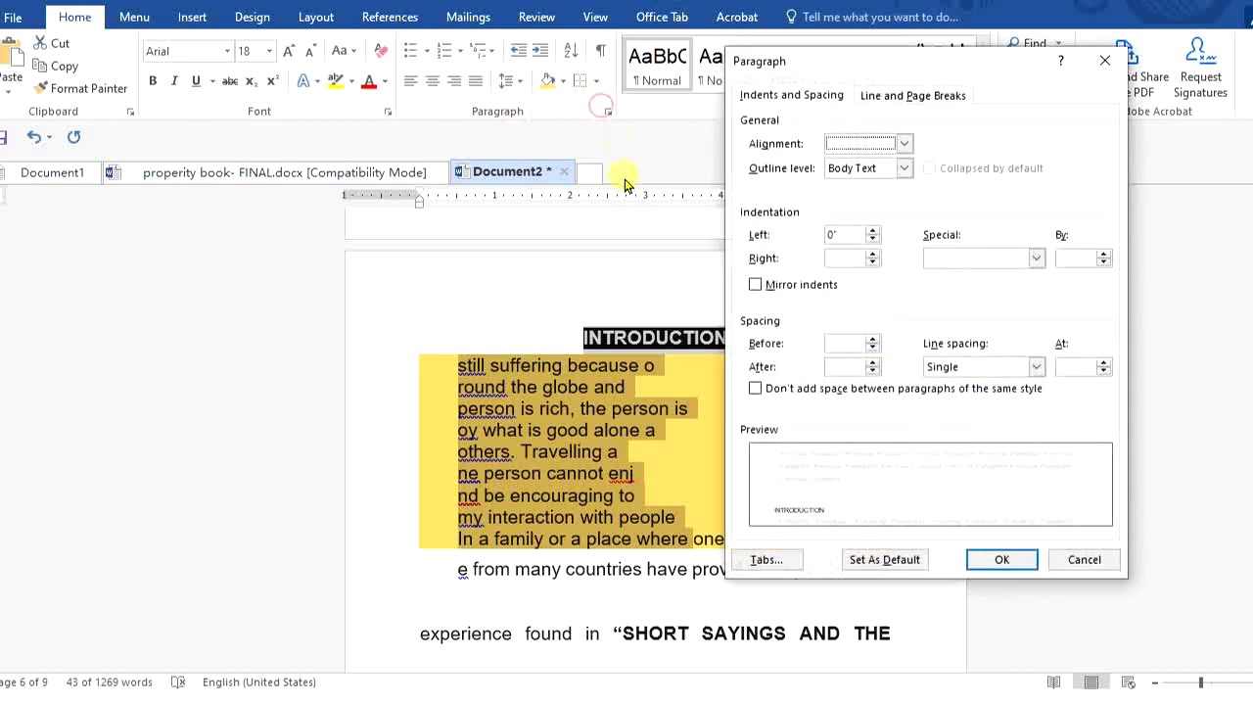
{"action": "left_click", "coordinate": [859, 345]}
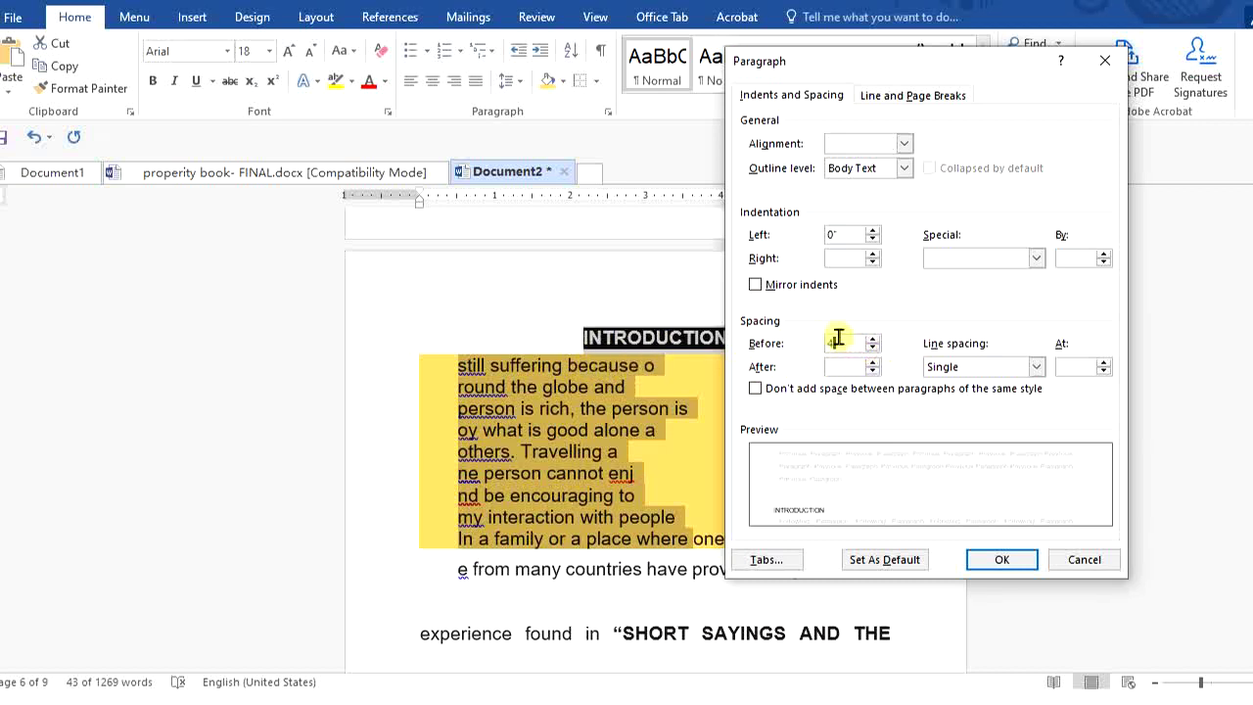
{"action": "left_click", "coordinate": [999, 560]}
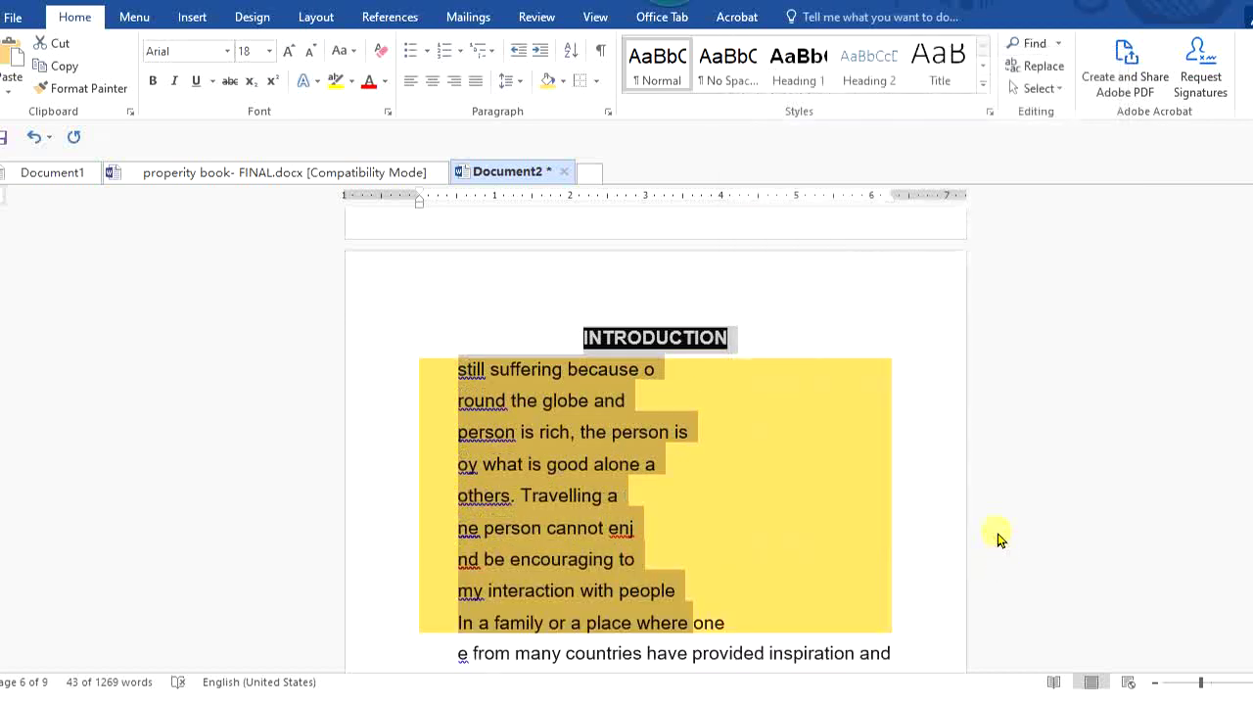
{"action": "scroll", "coordinate": [999, 539], "scroll_direction": "down", "scroll_amount": 3}
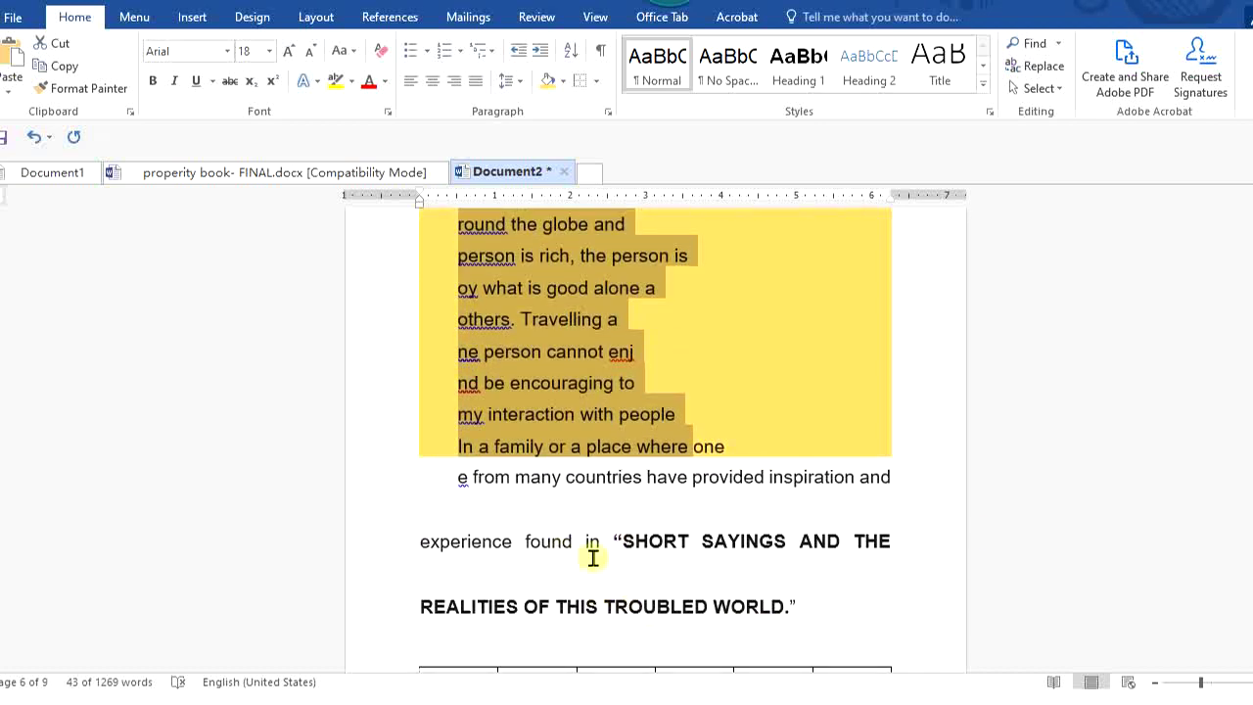
Set the left and right indents of the selected INTRODUCTION heading and gold-shaded paragraphs to 0.4 inches.
{"action": "scroll", "coordinate": [766, 359], "scroll_direction": "up", "scroll_amount": 2}
{"action": "scroll", "coordinate": [768, 358], "scroll_direction": "up", "scroll_amount": 1}
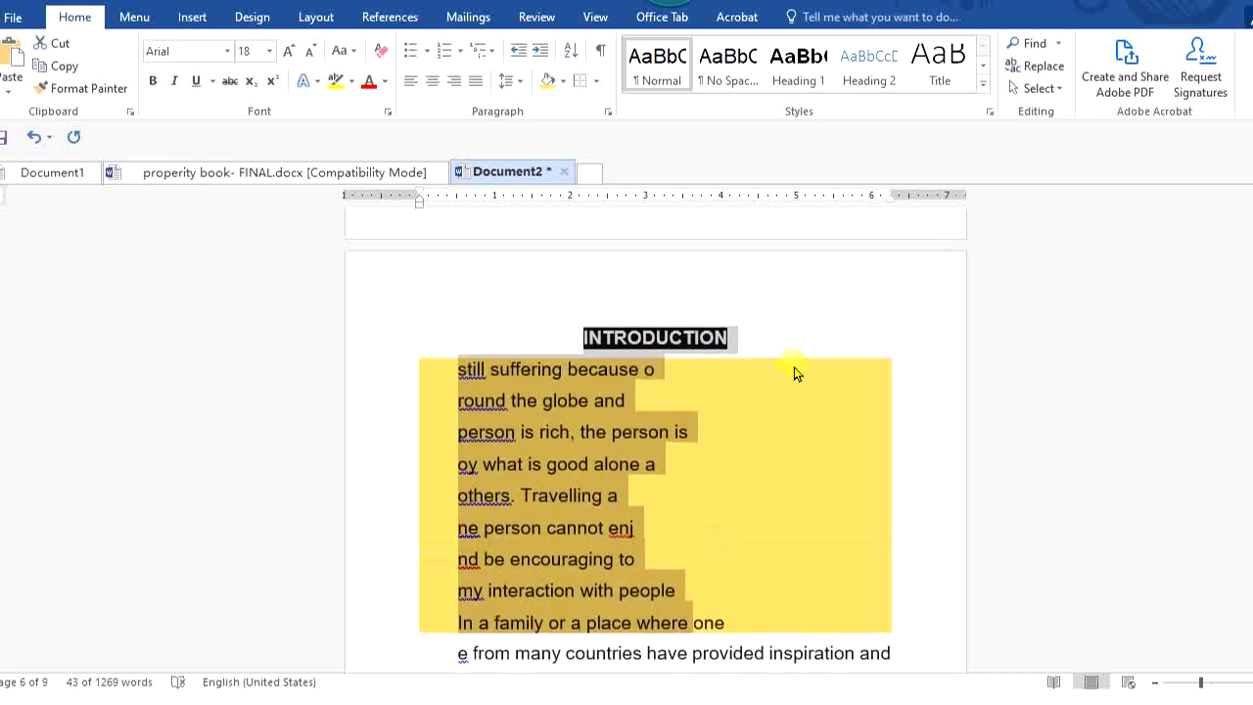
{"action": "scroll", "coordinate": [794, 373], "scroll_direction": "up", "scroll_amount": 2}
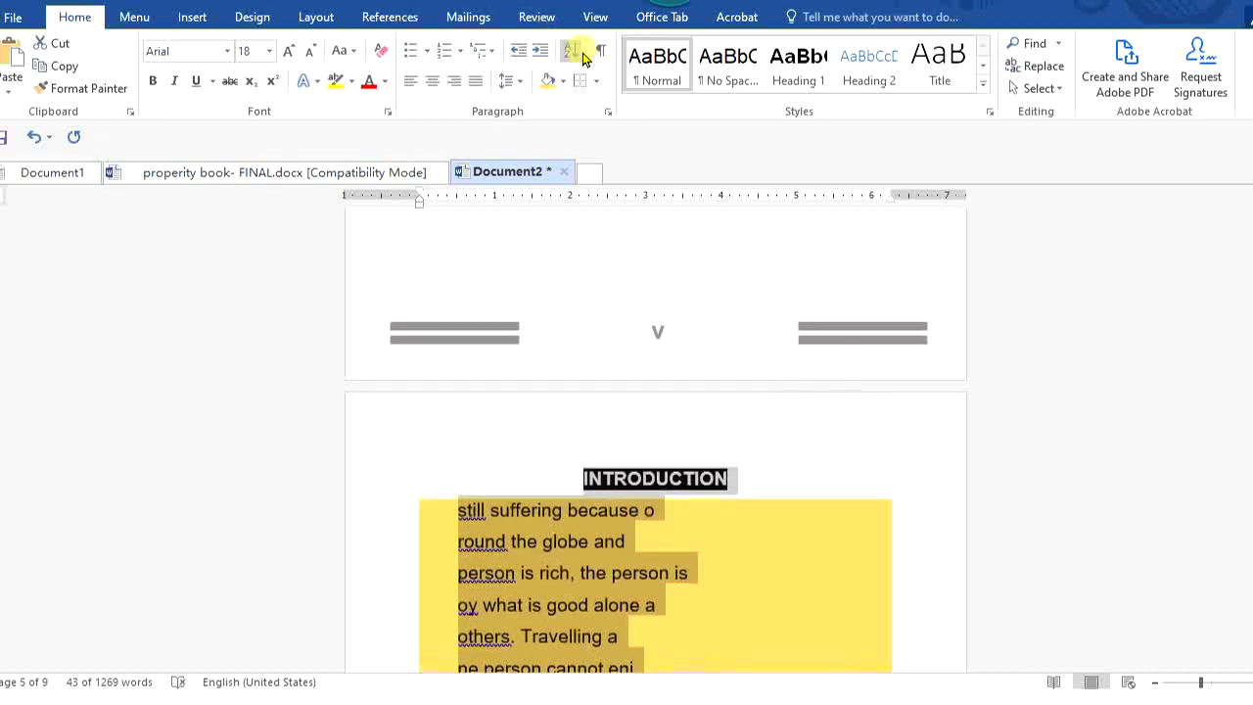
{"action": "left_click", "coordinate": [607, 114]}
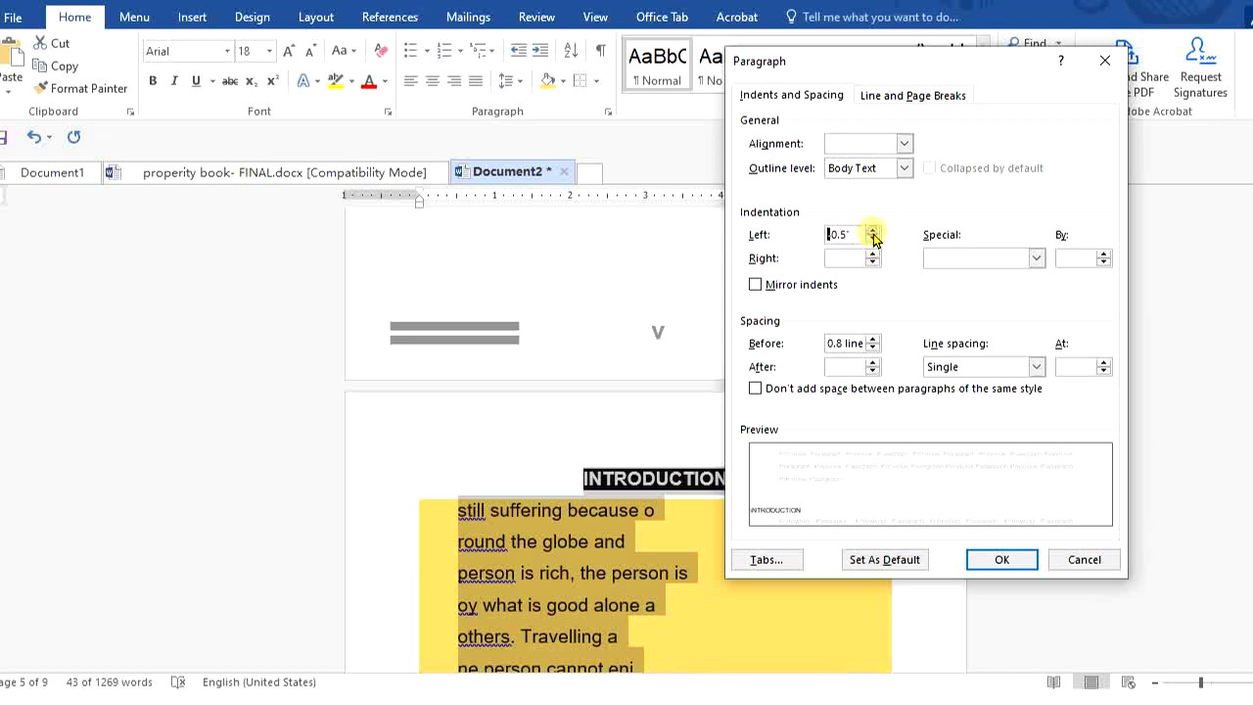
{"action": "left_click", "coordinate": [872, 231]}
{"action": "left_click", "coordinate": [872, 231]}
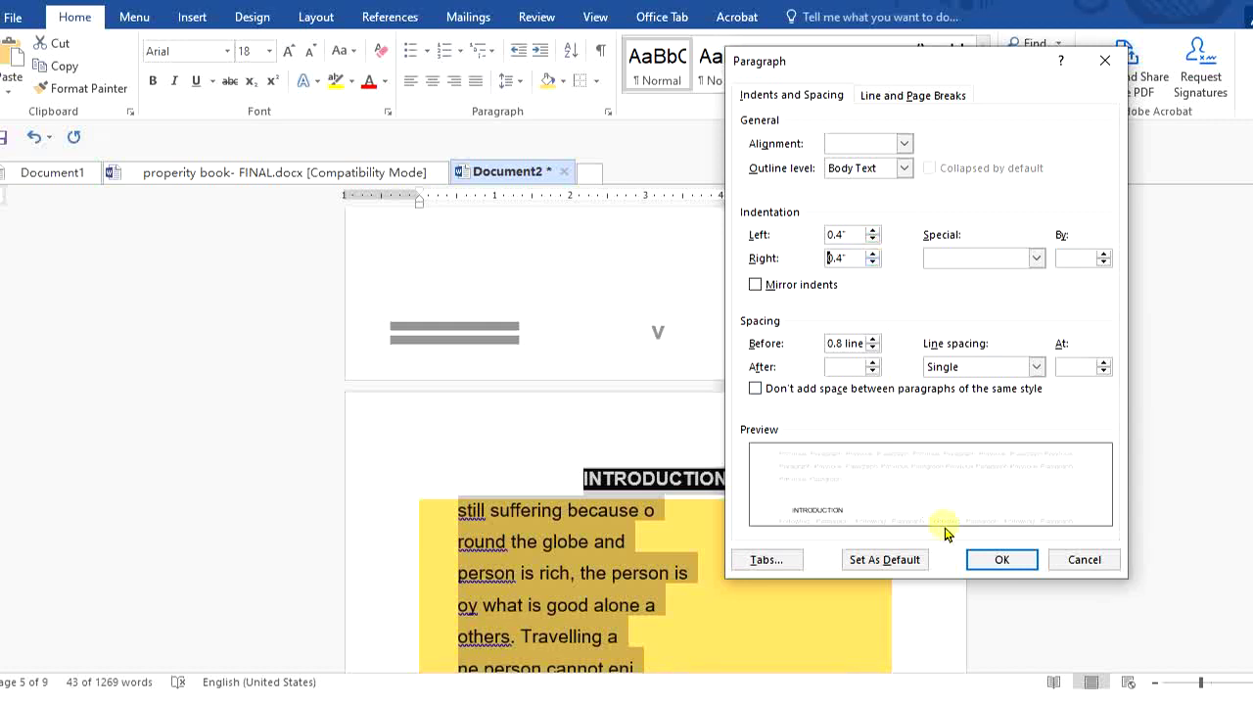
{"action": "left_click", "coordinate": [1001, 559]}
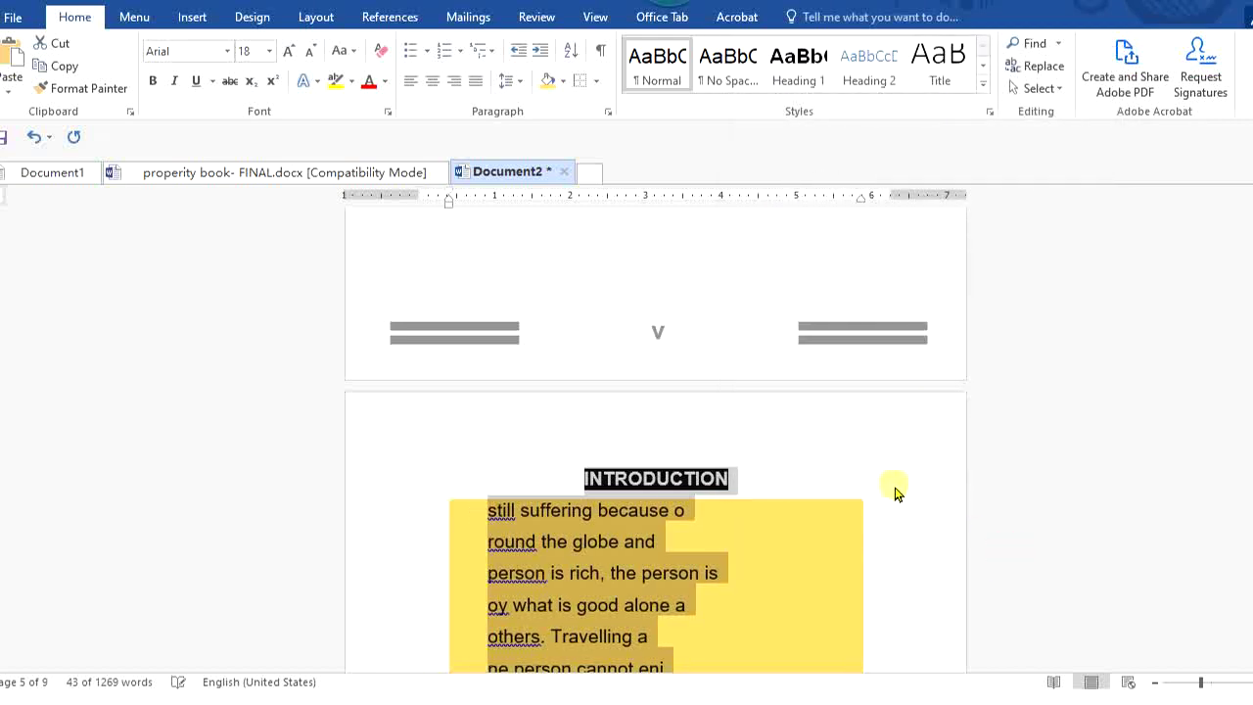
Indent the whole paragraph beginning "We face challenges" by two tab levels.
{"action": "scroll", "coordinate": [891, 489], "scroll_direction": "down", "scroll_amount": 5}
{"action": "scroll", "coordinate": [774, 539], "scroll_direction": "down", "scroll_amount": 10}
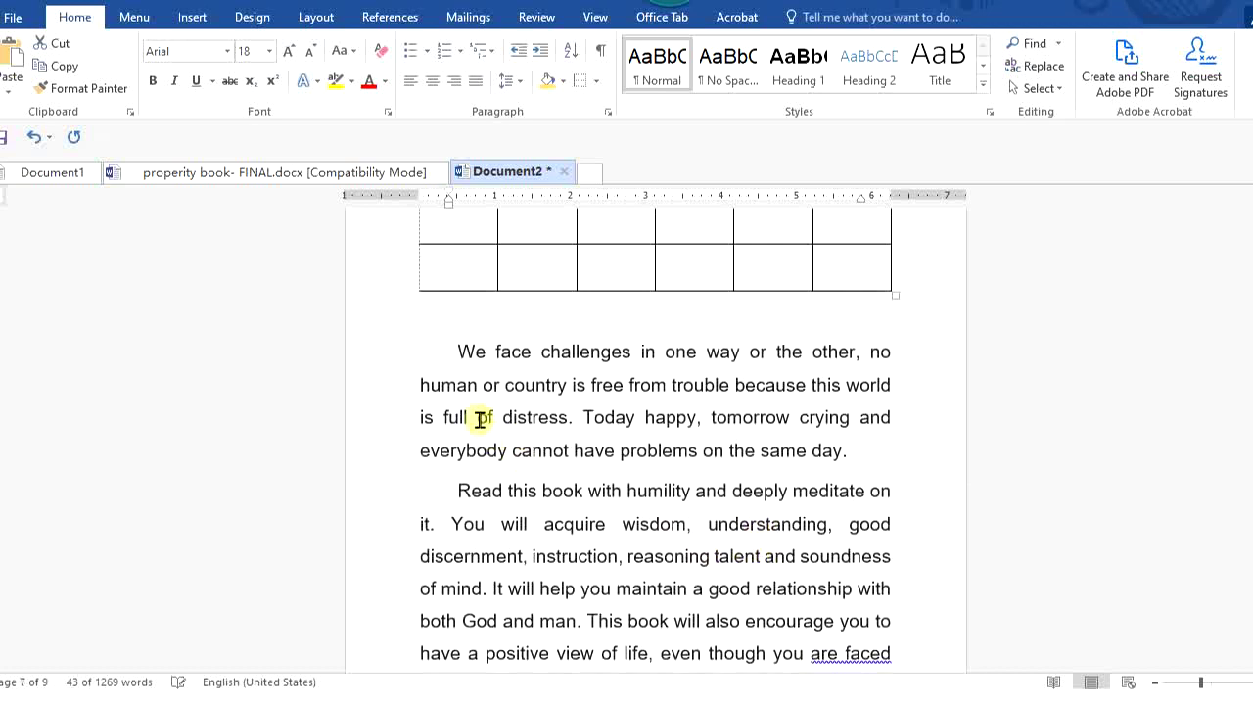
{"action": "left_click", "coordinate": [457, 350]}
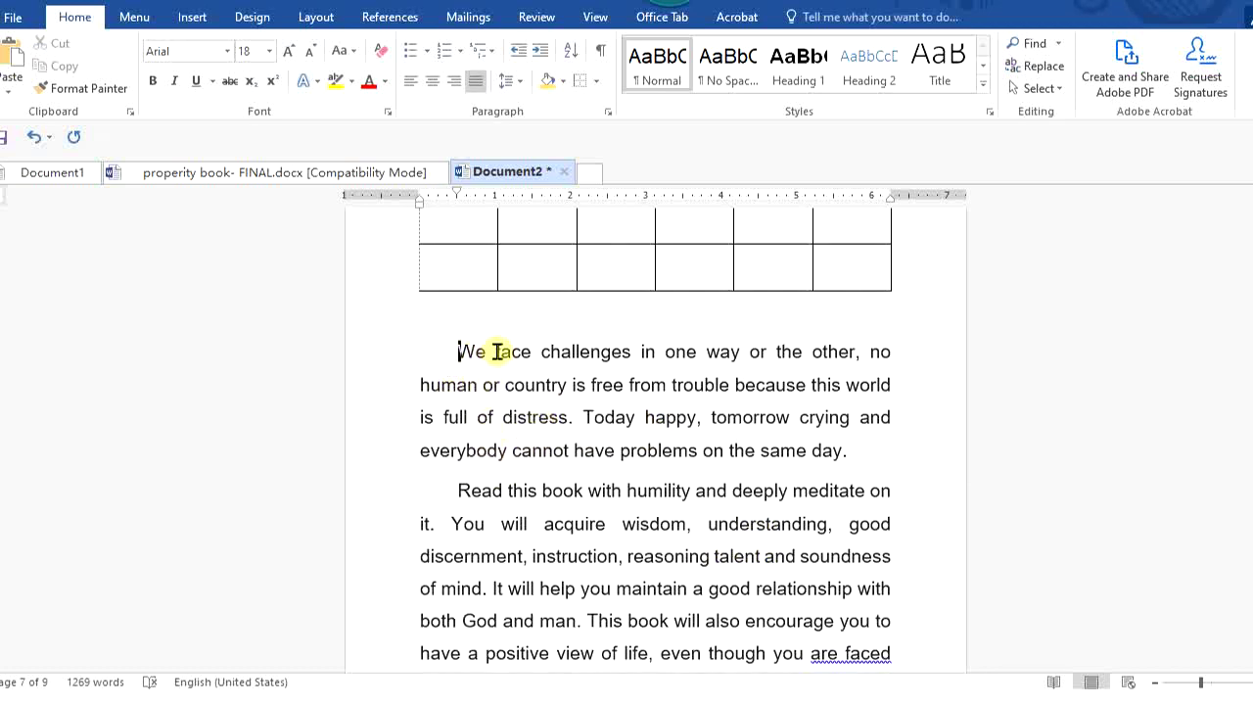
{"action": "key", "text": "Tab"}
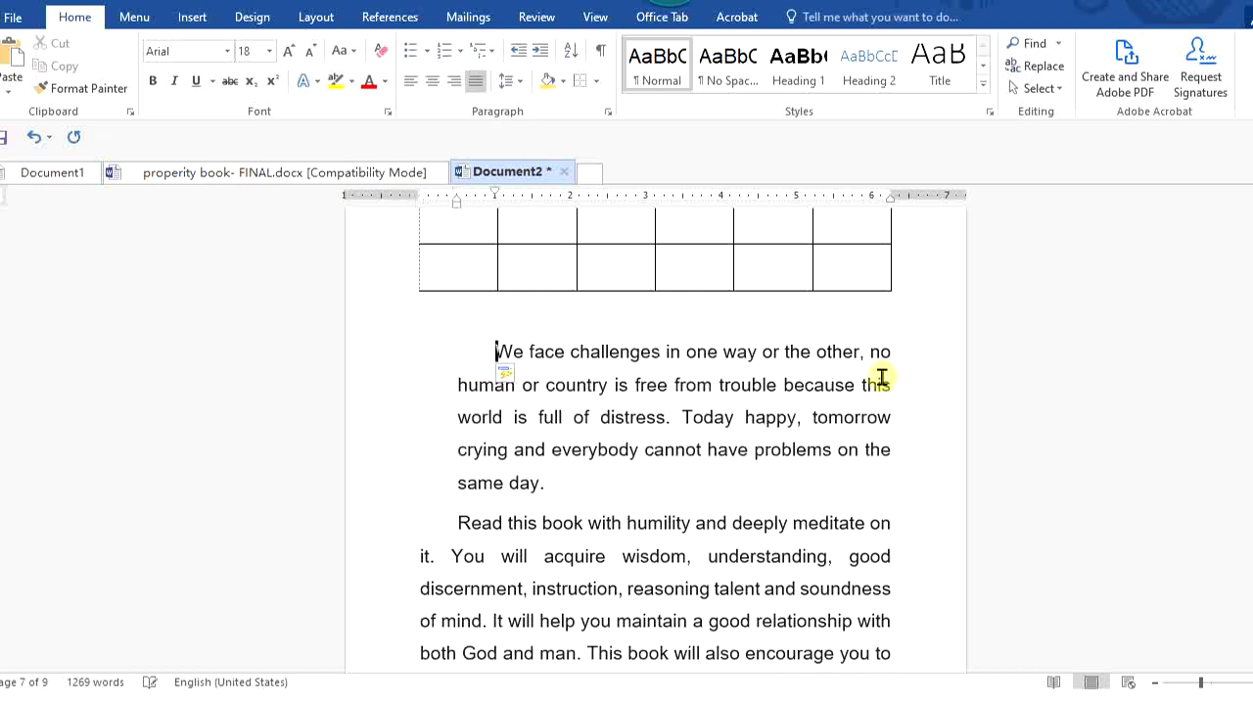
{"action": "key", "text": "Tab"}
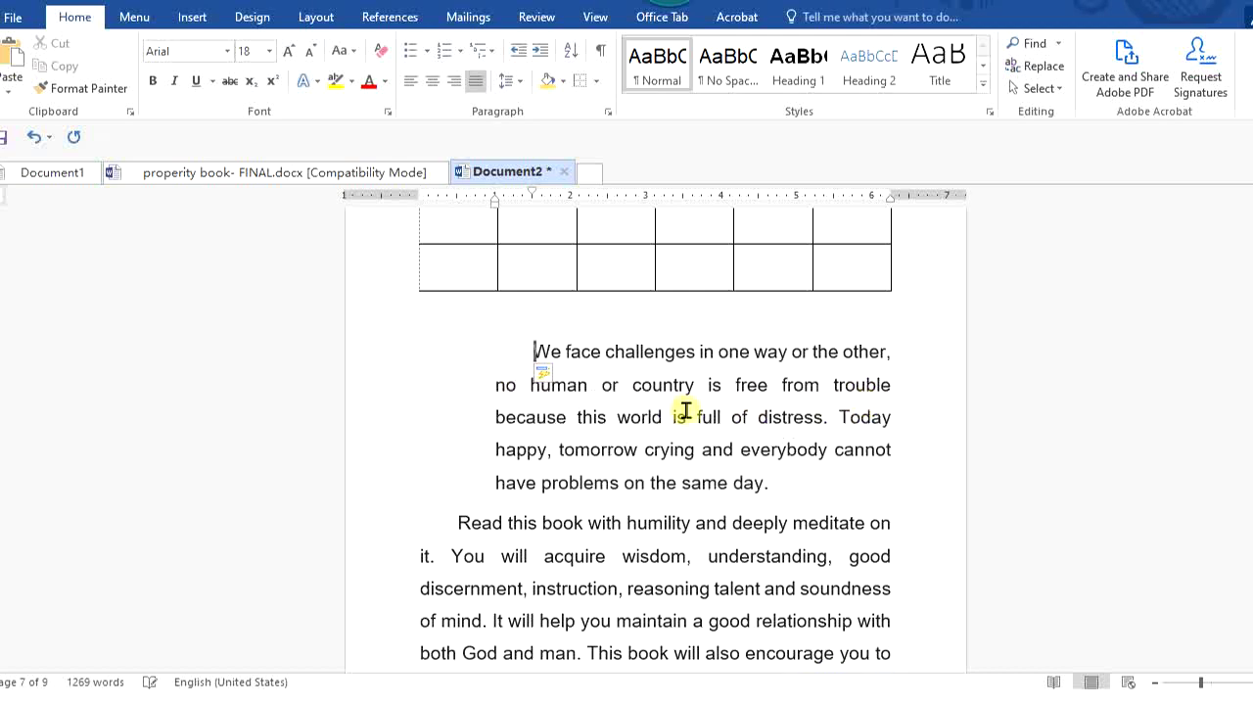
Remove the left and first-line indents from the "We face challenges" paragraph.
{"action": "key", "text": "BackSpace"}
{"action": "key", "text": "BackSpace"}
{"action": "key", "text": "BackSpace"}
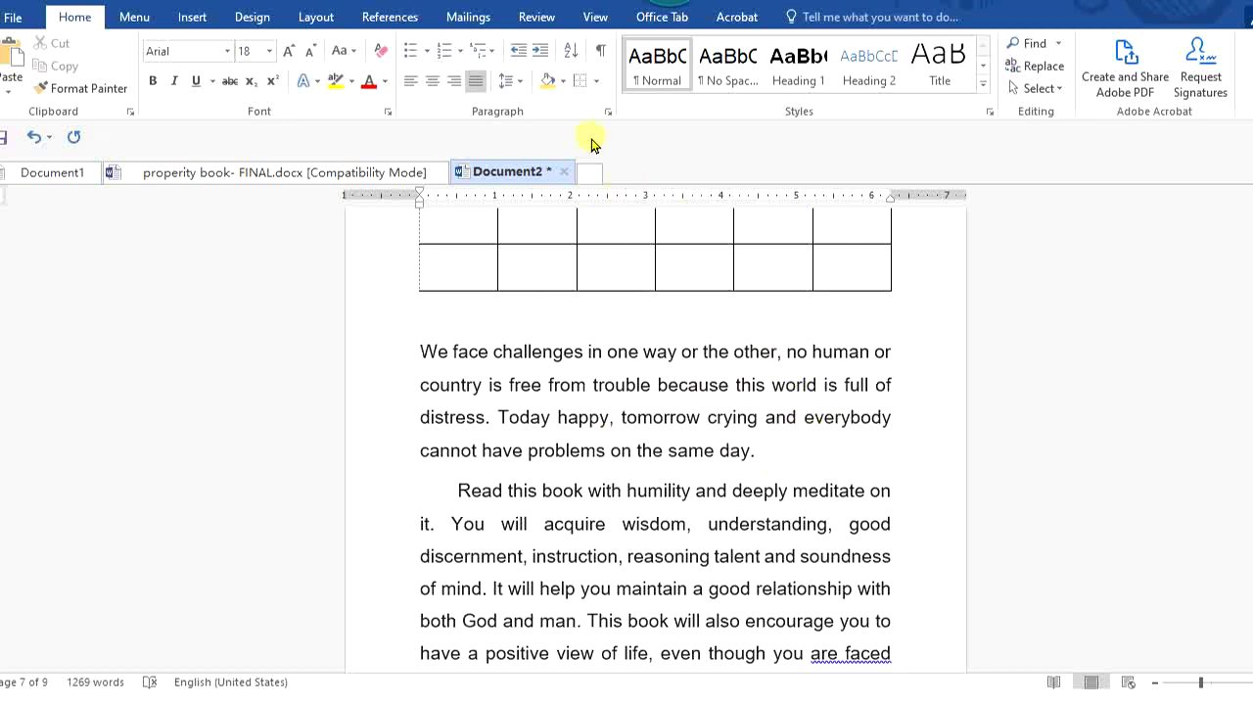
Set the "We face challenges" paragraph's left indent to 3 inches, and return its hanging and first-line indents to the left margin.
{"action": "left_click", "coordinate": [608, 113]}
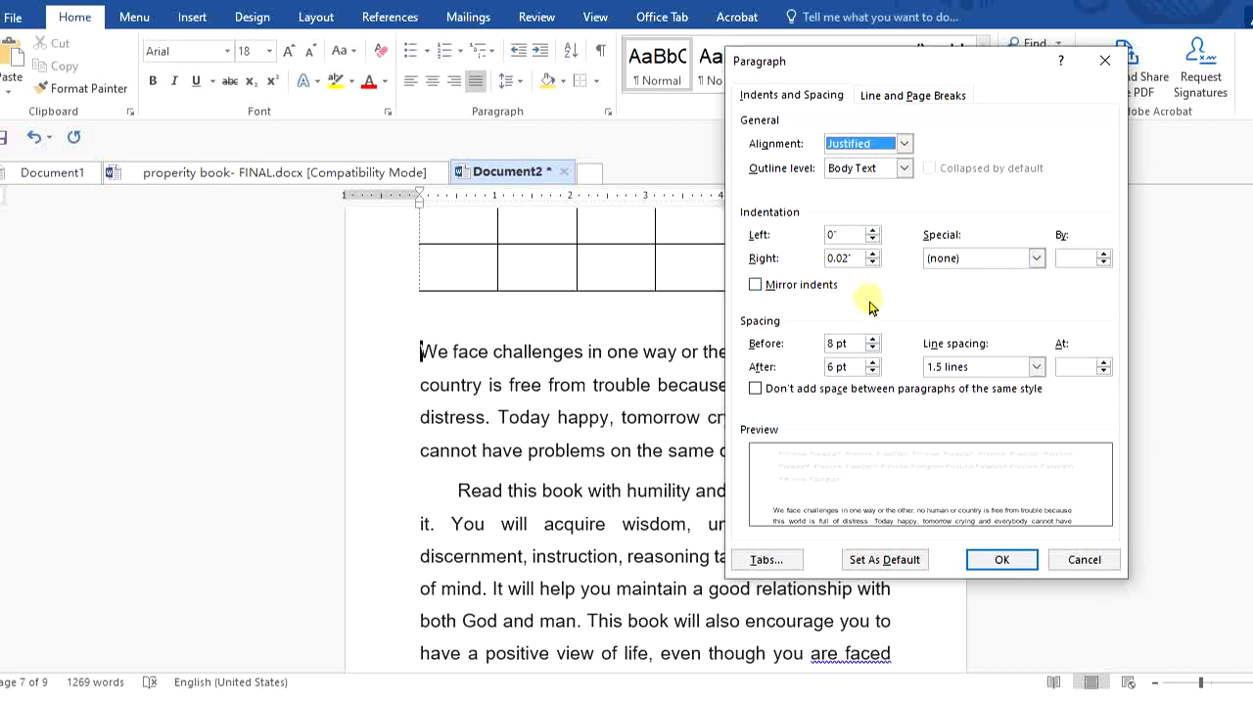
{"action": "left_click", "coordinate": [847, 232]}
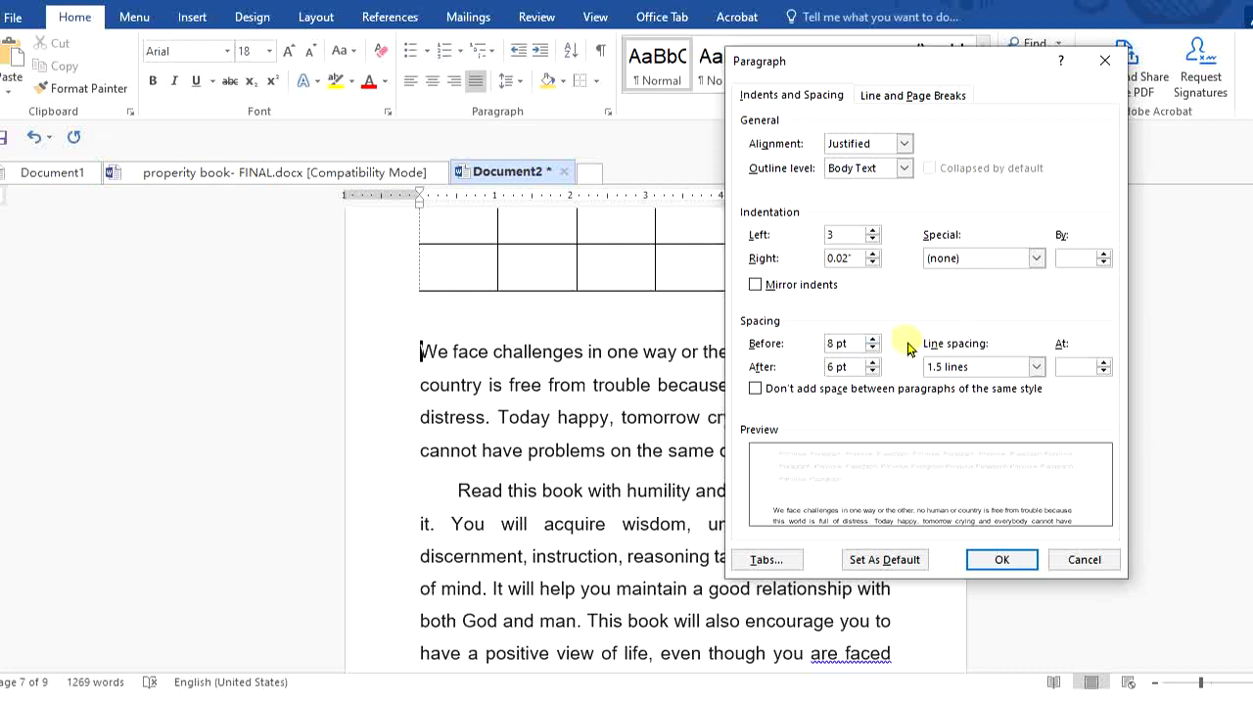
{"action": "left_click", "coordinate": [1000, 559]}
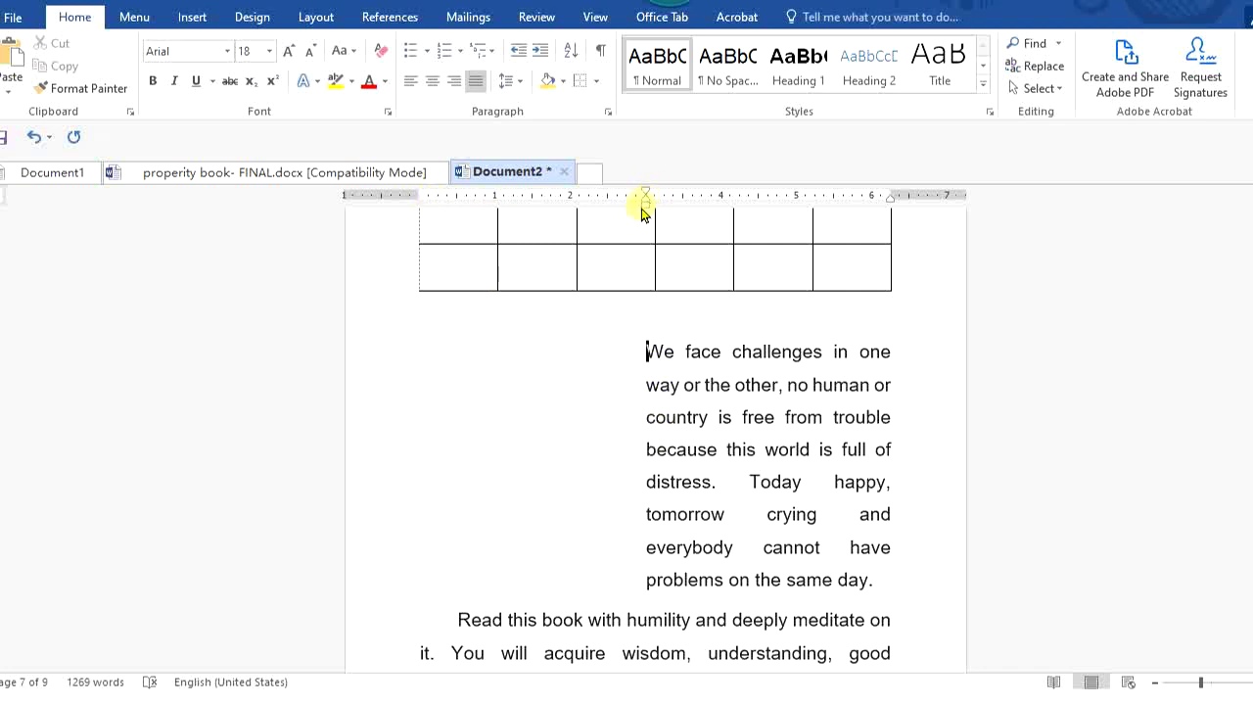
{"action": "left_click_drag", "start_coordinate": [645, 203], "coordinate": [420, 202]}
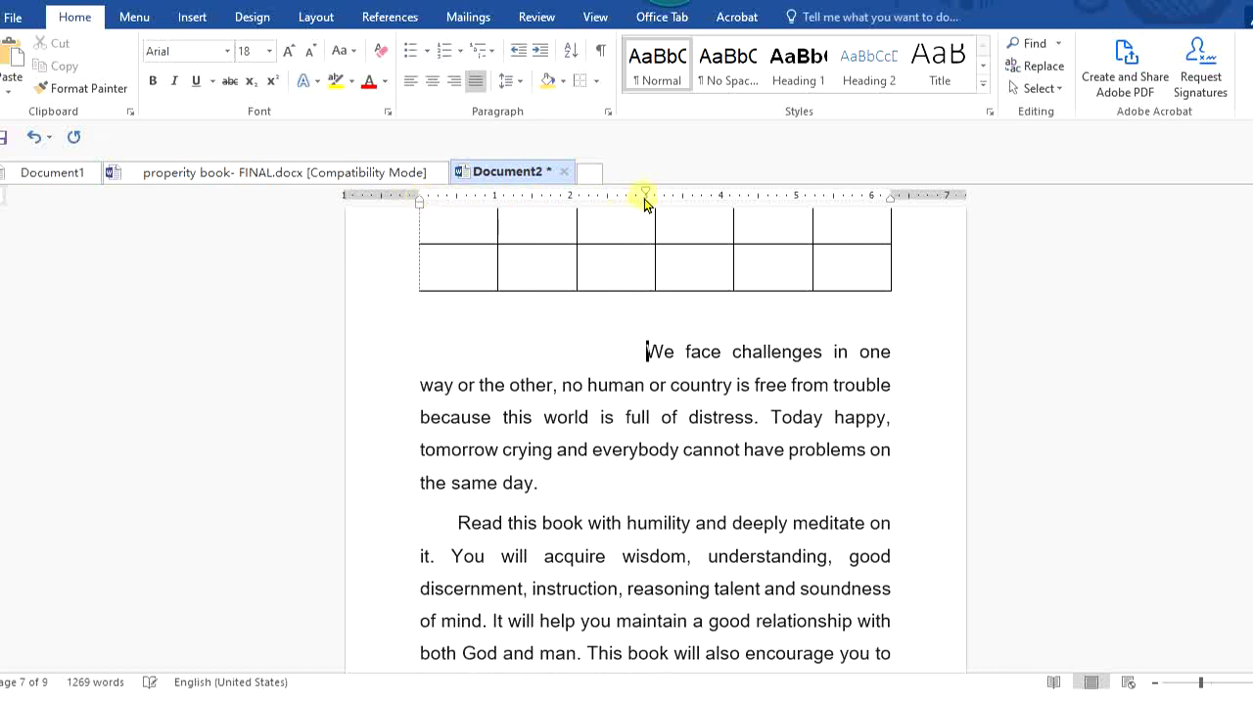
{"action": "left_click_drag", "start_coordinate": [645, 195], "coordinate": [421, 201]}
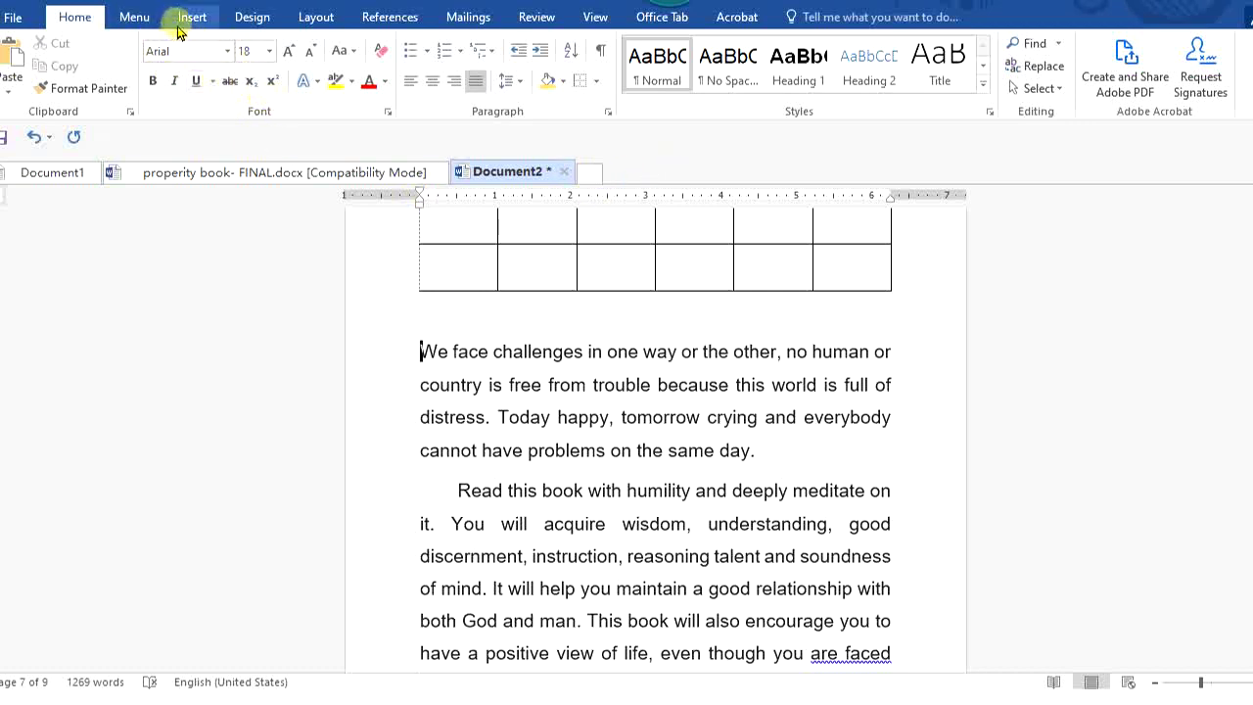
Set both the left and right indents of the "We face challenges" paragraph to 2 inches.
{"action": "left_click", "coordinate": [608, 111]}
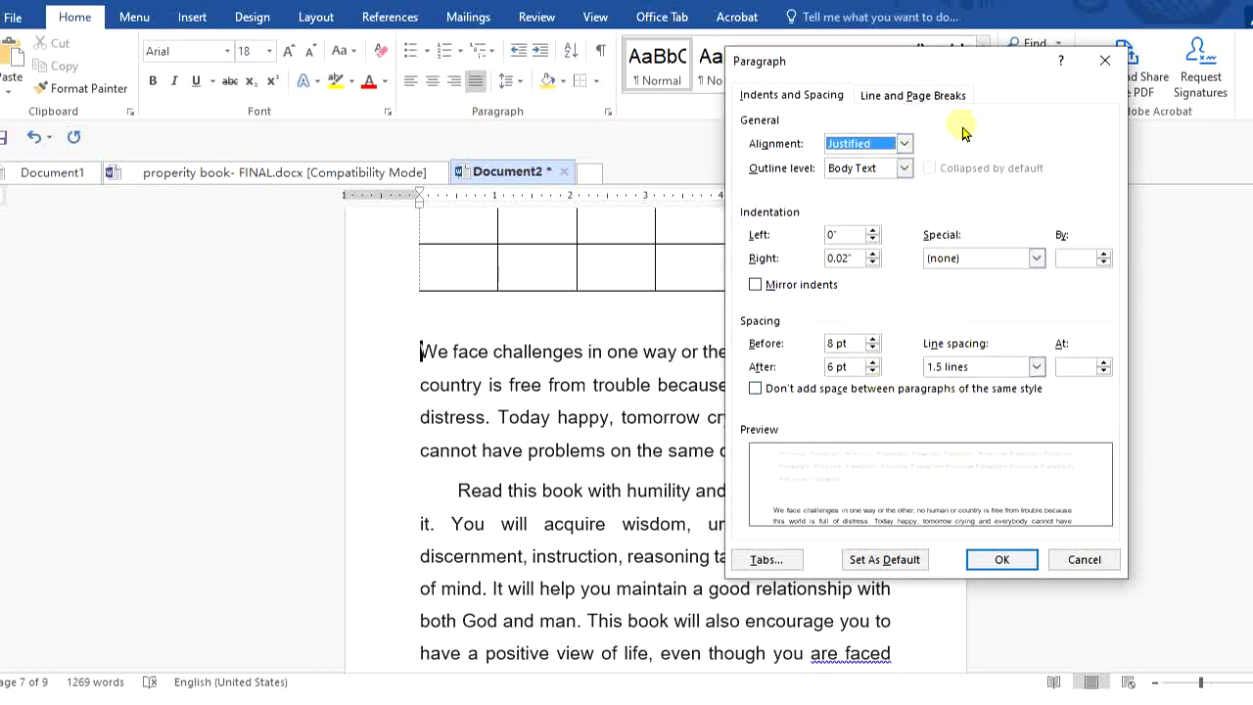
{"action": "left_click_drag", "start_coordinate": [1012, 64], "coordinate": [811, 58]}
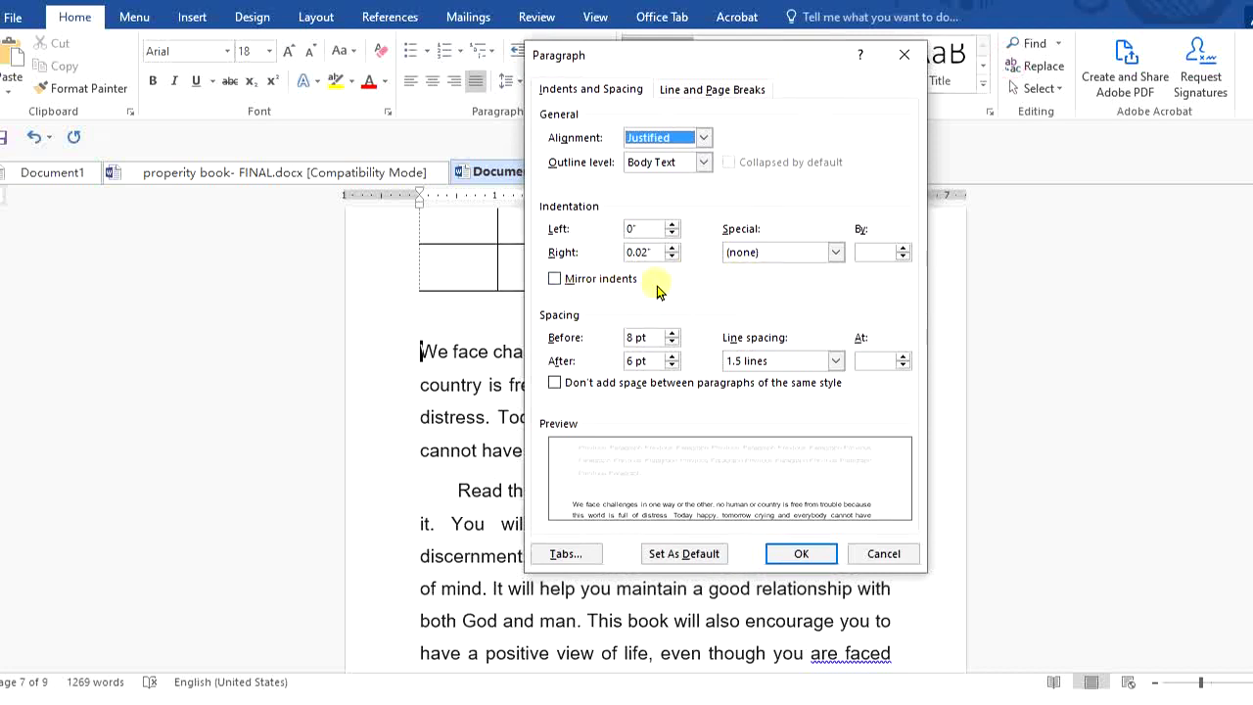
{"action": "left_click", "coordinate": [634, 223]}
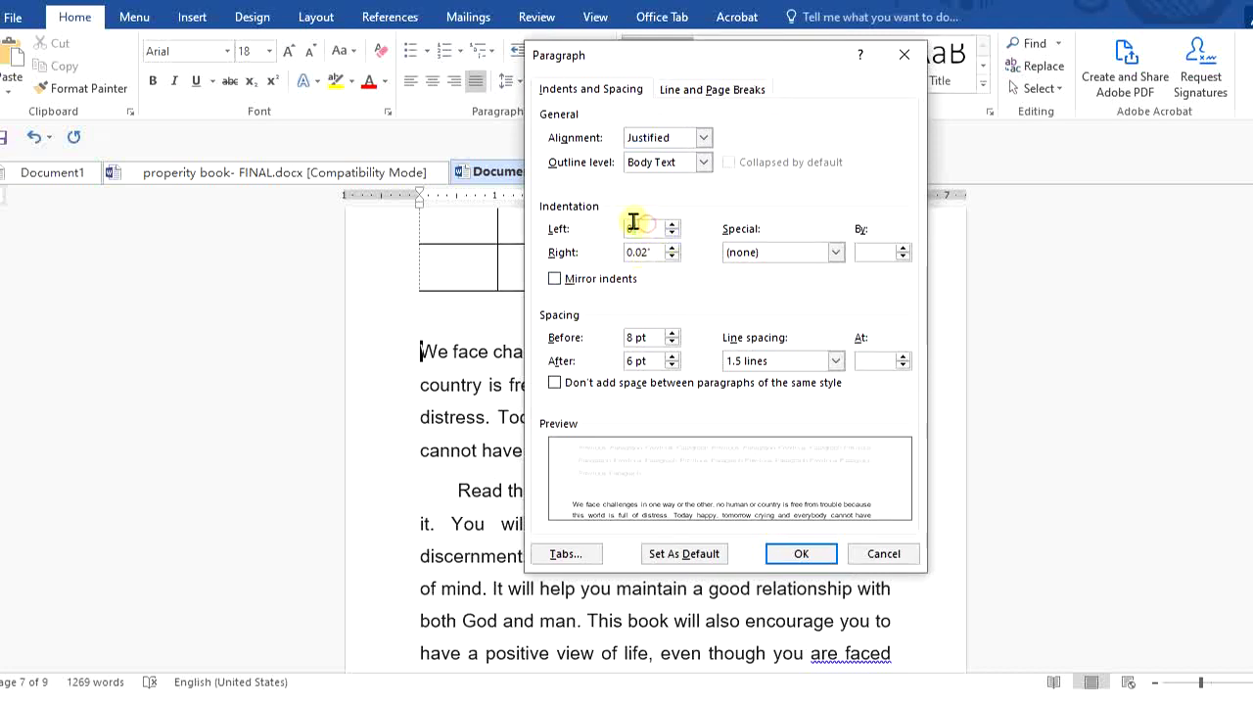
{"action": "left_click_drag", "start_coordinate": [633, 223], "coordinate": [617, 221]}
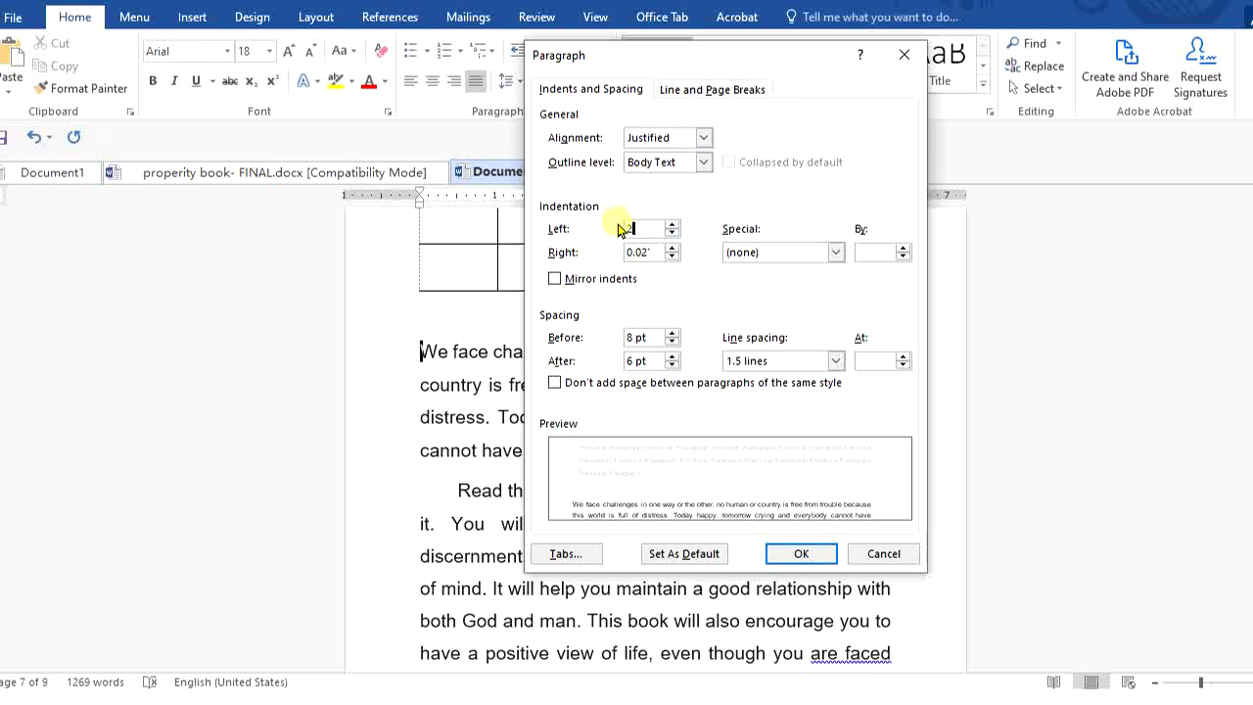
{"action": "type", "text": "2"}
{"action": "left_click_drag", "start_coordinate": [657, 252], "coordinate": [555, 252]}
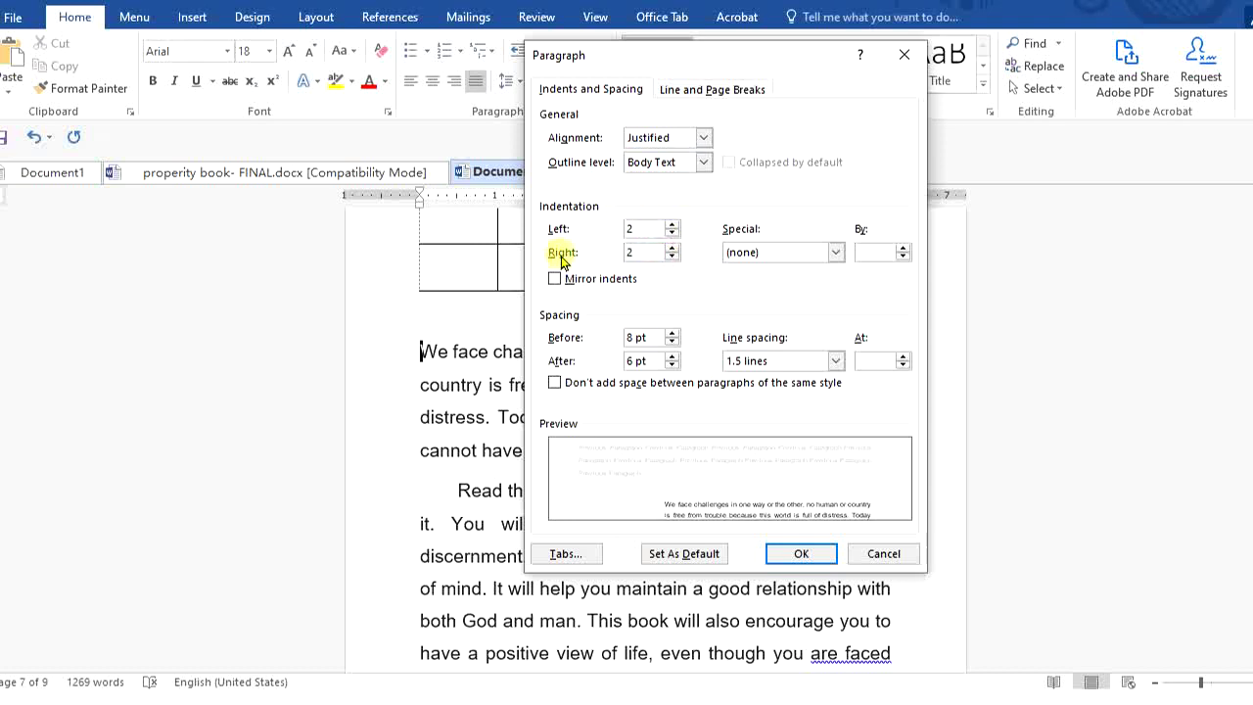
{"action": "left_click", "coordinate": [801, 554]}
Italicize the whole "We face challenges" paragraph and leave the cursor inside it.
{"action": "scroll", "coordinate": [848, 517], "scroll_direction": "down", "scroll_amount": 3}
{"action": "left_click_drag", "start_coordinate": [701, 531], "coordinate": [556, 577]}
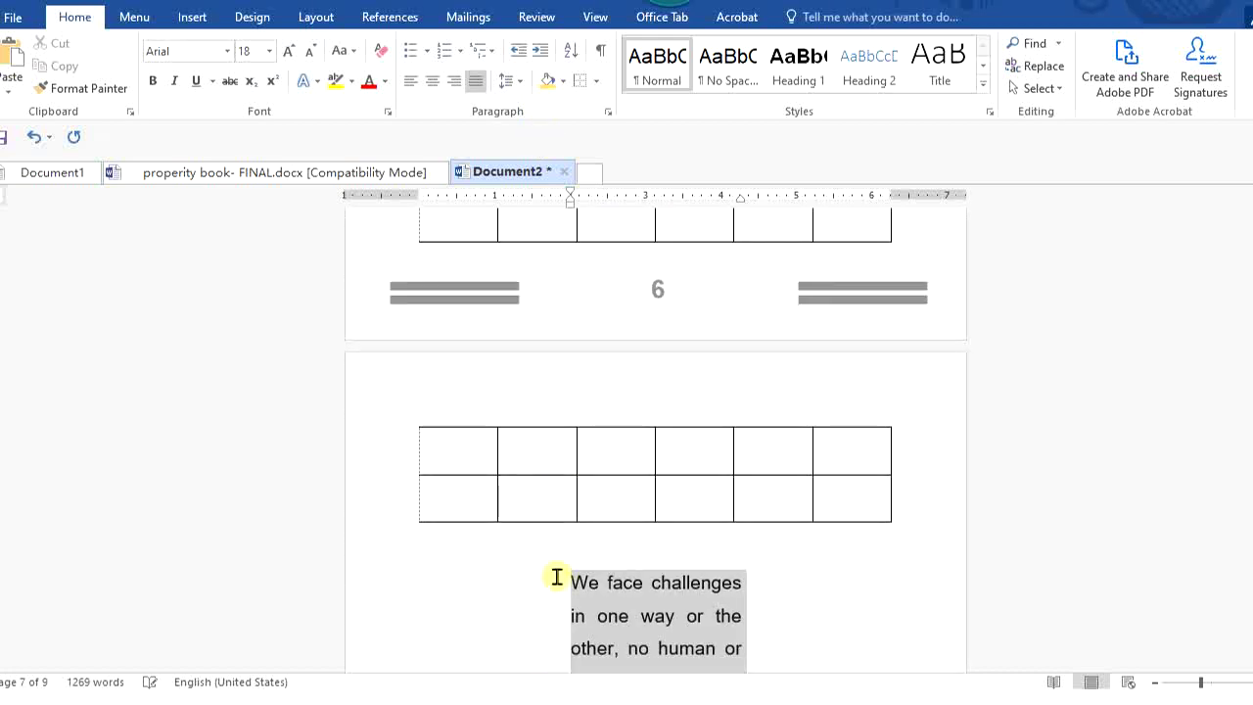
{"action": "left_click", "coordinate": [596, 539]}
{"action": "scroll", "coordinate": [939, 574], "scroll_direction": "down", "scroll_amount": 1}
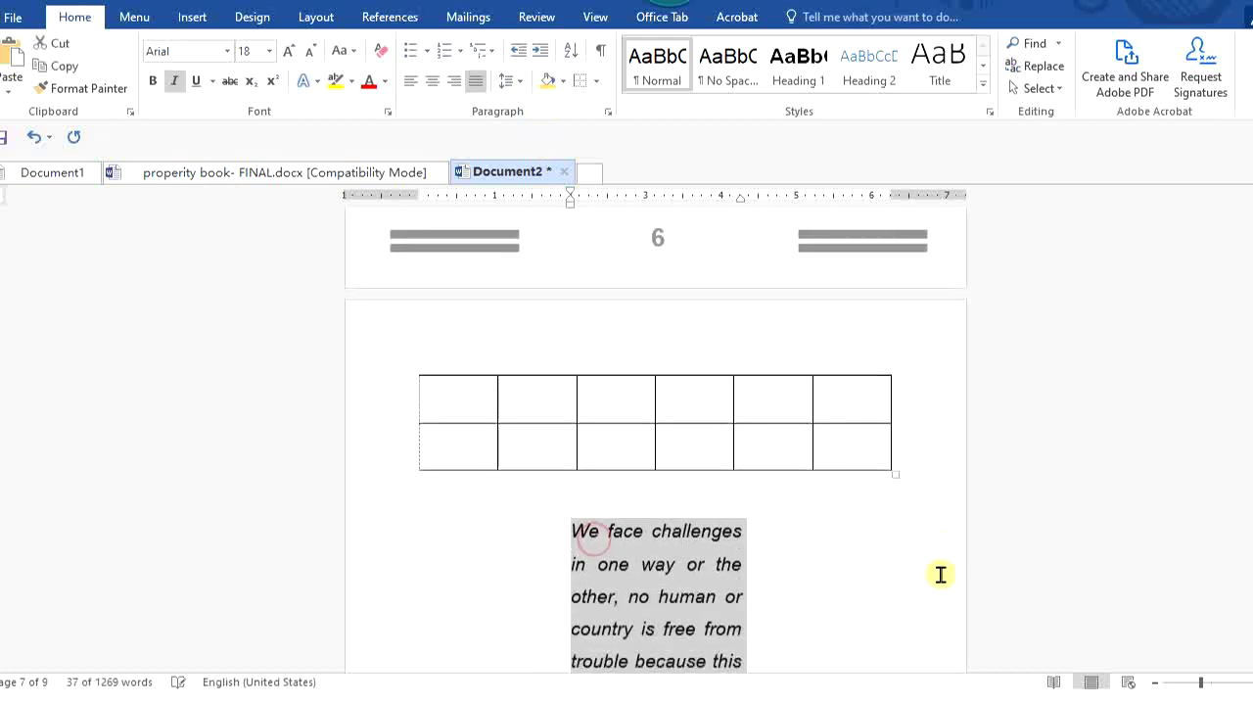
{"action": "scroll", "coordinate": [939, 575], "scroll_direction": "down", "scroll_amount": 6}
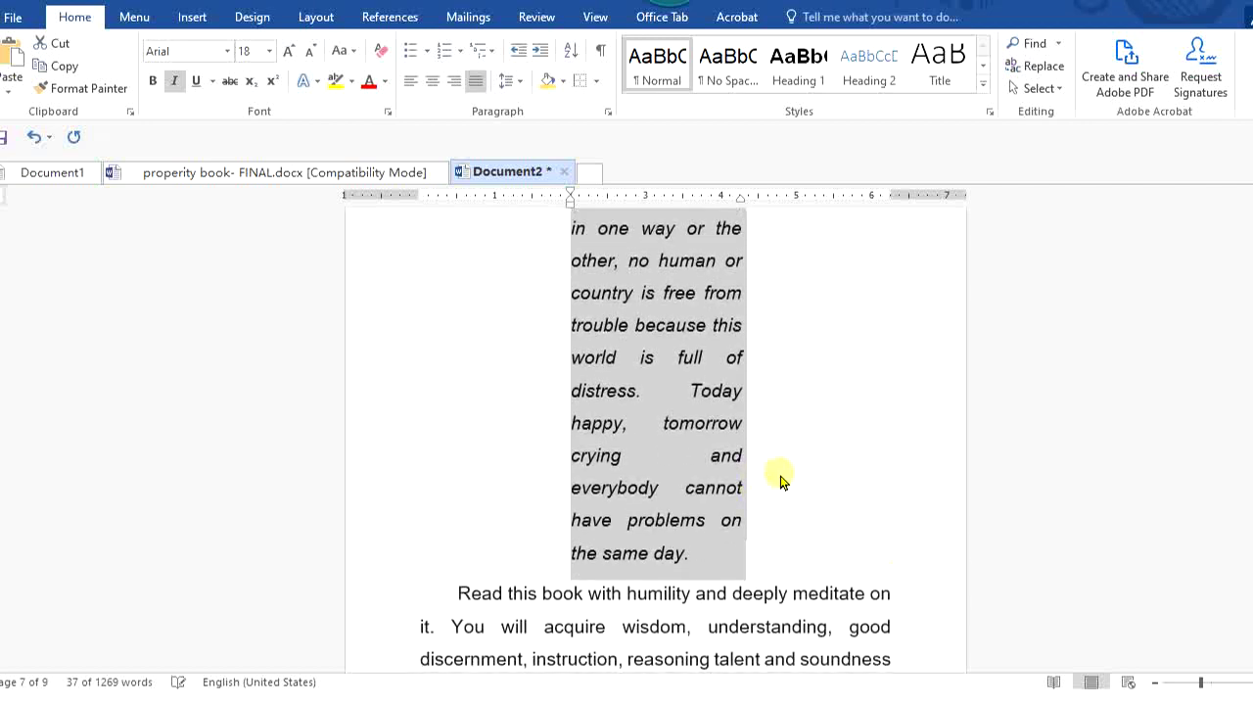
{"action": "scroll", "coordinate": [816, 475], "scroll_direction": "up", "scroll_amount": 2}
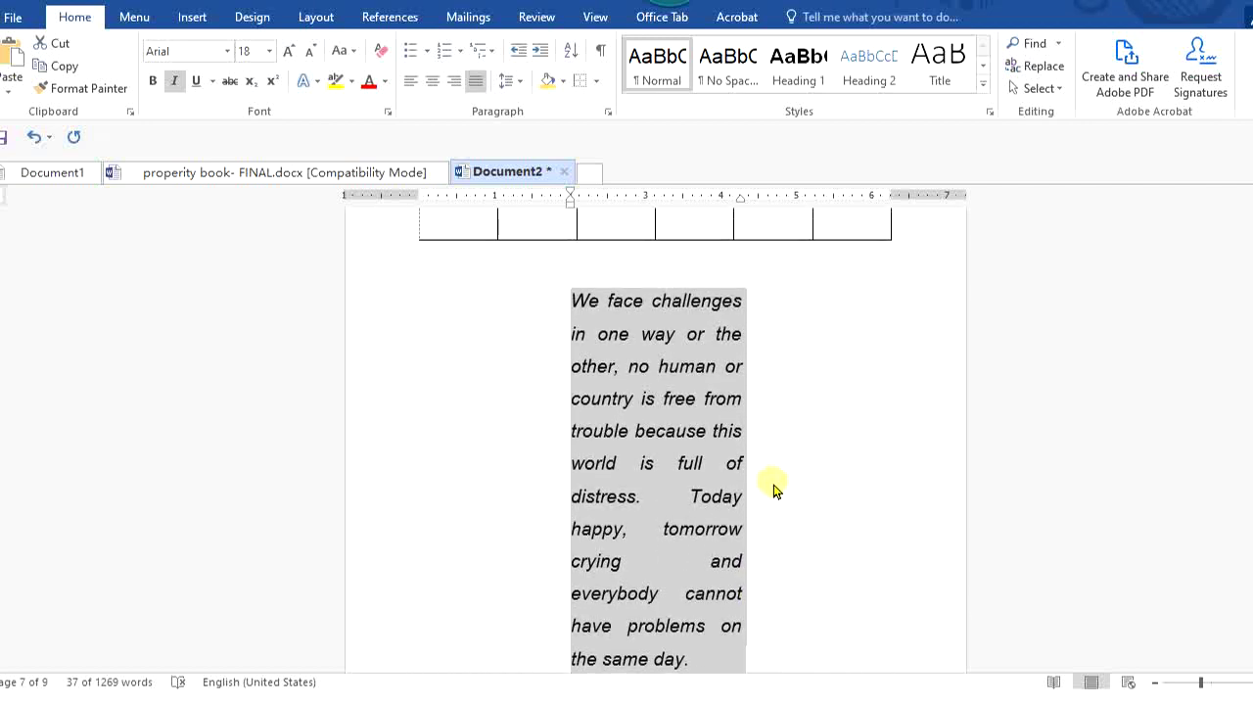
{"action": "left_click", "coordinate": [774, 488]}
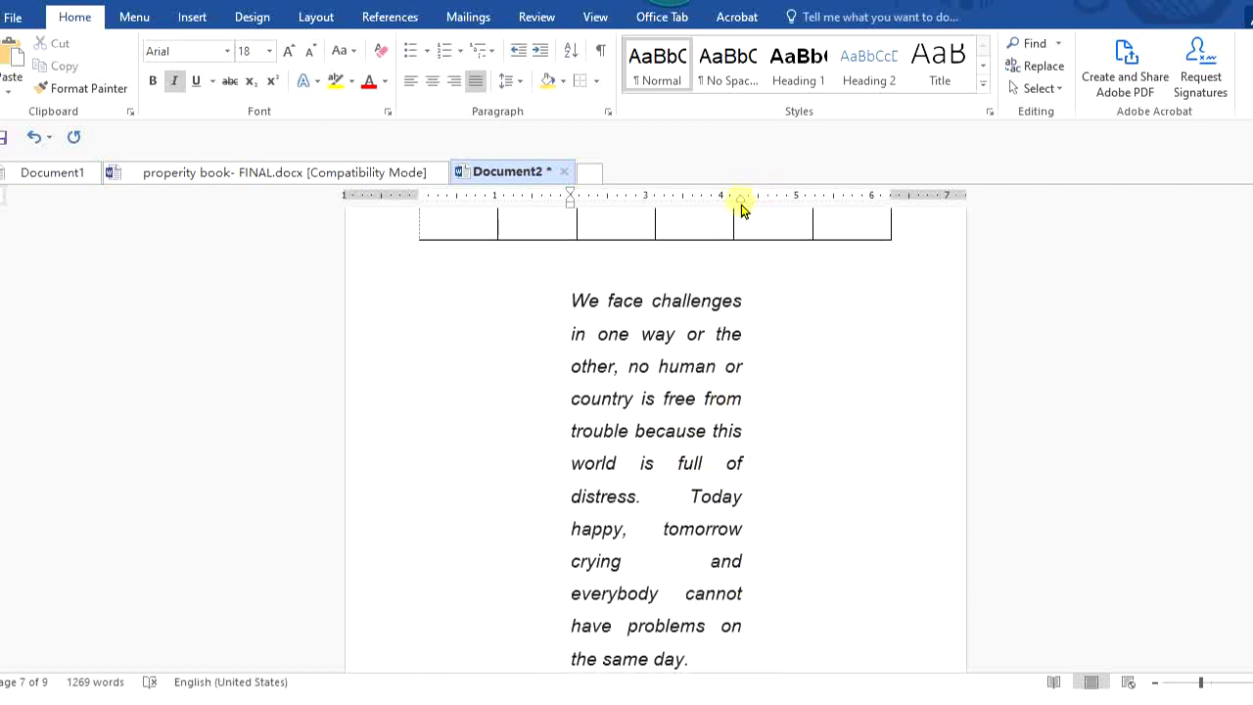
Adjust the "We face challenges" paragraph on the ruler to about 0.71 inch right, 1 inch left and 0.06 inch first-line indent.
{"action": "left_click_drag", "start_coordinate": [742, 205], "coordinate": [839, 213]}
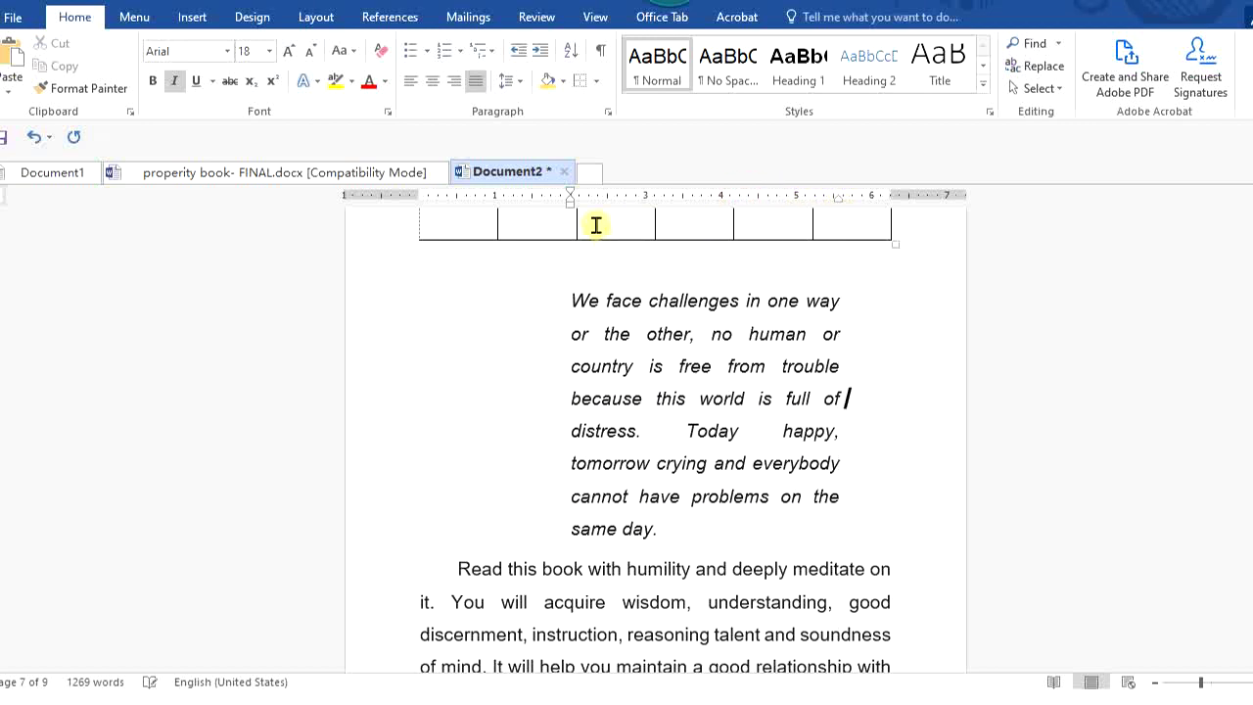
{"action": "left_click_drag", "start_coordinate": [575, 209], "coordinate": [495, 206]}
{"action": "left_click_drag", "start_coordinate": [571, 194], "coordinate": [575, 201]}
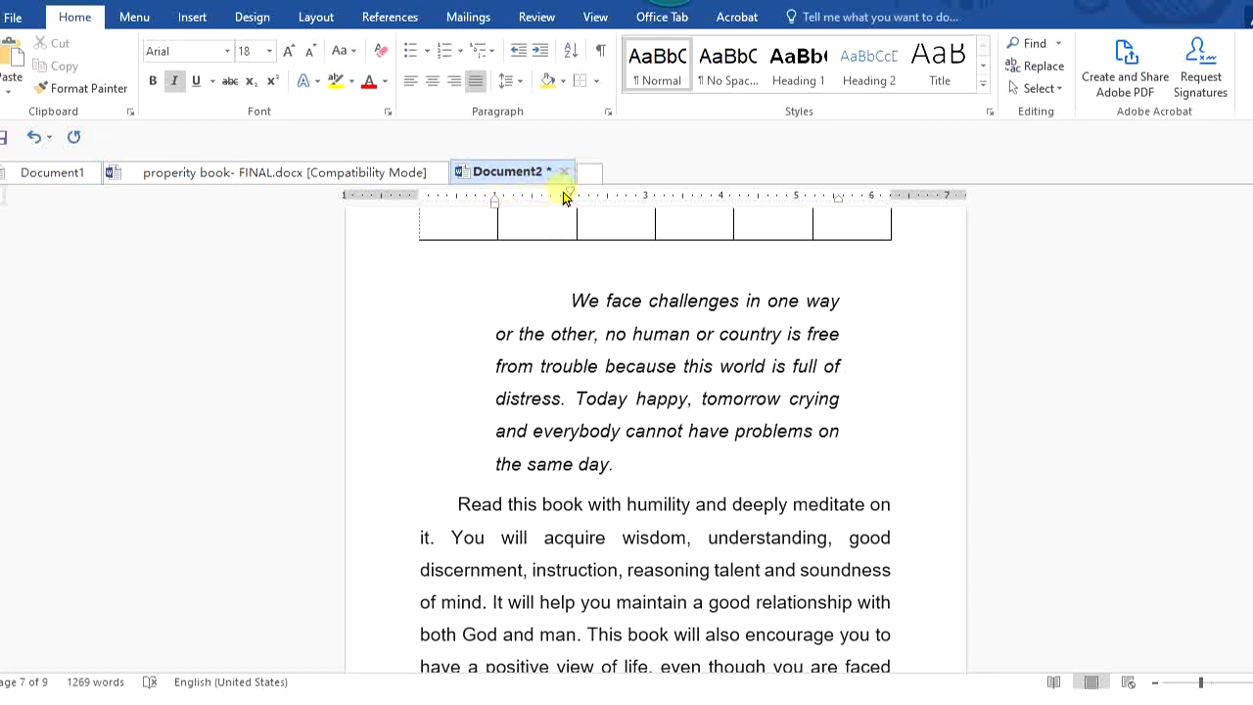
{"action": "left_click_drag", "start_coordinate": [574, 196], "coordinate": [499, 196]}
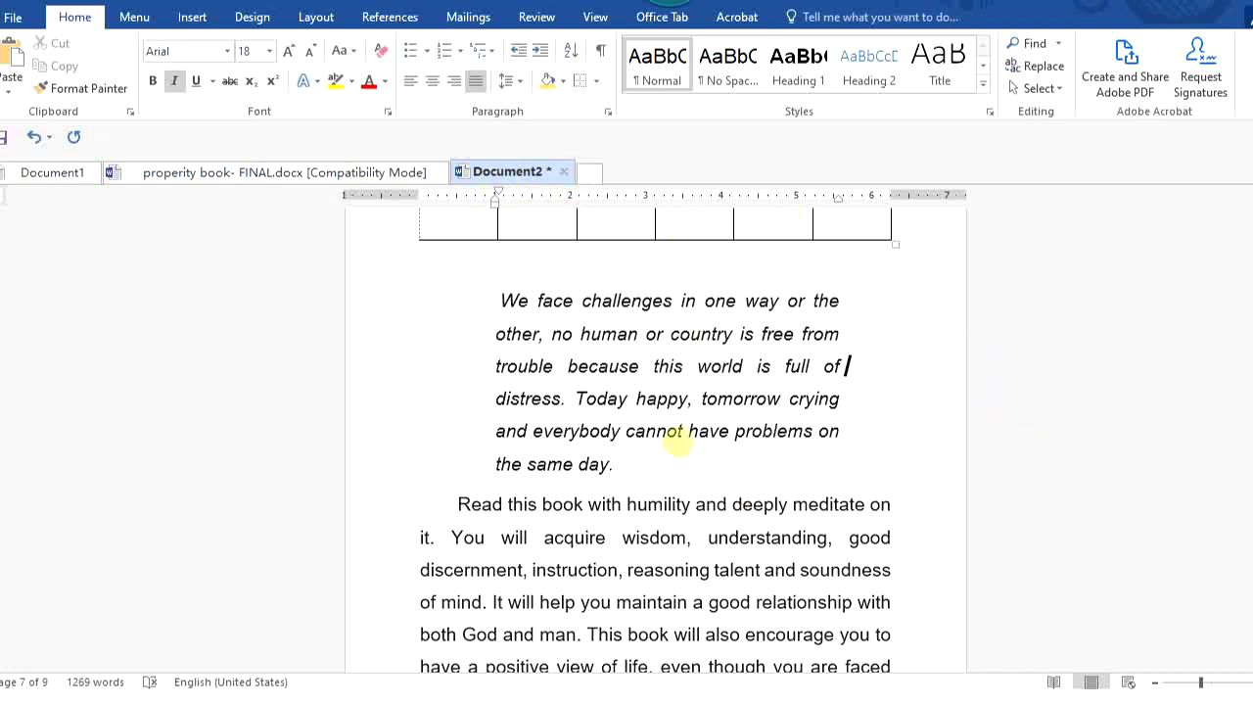
Enable Page break before for the italic "We face challenges" paragraph and review the page layout around it.
{"action": "left_click", "coordinate": [608, 115]}
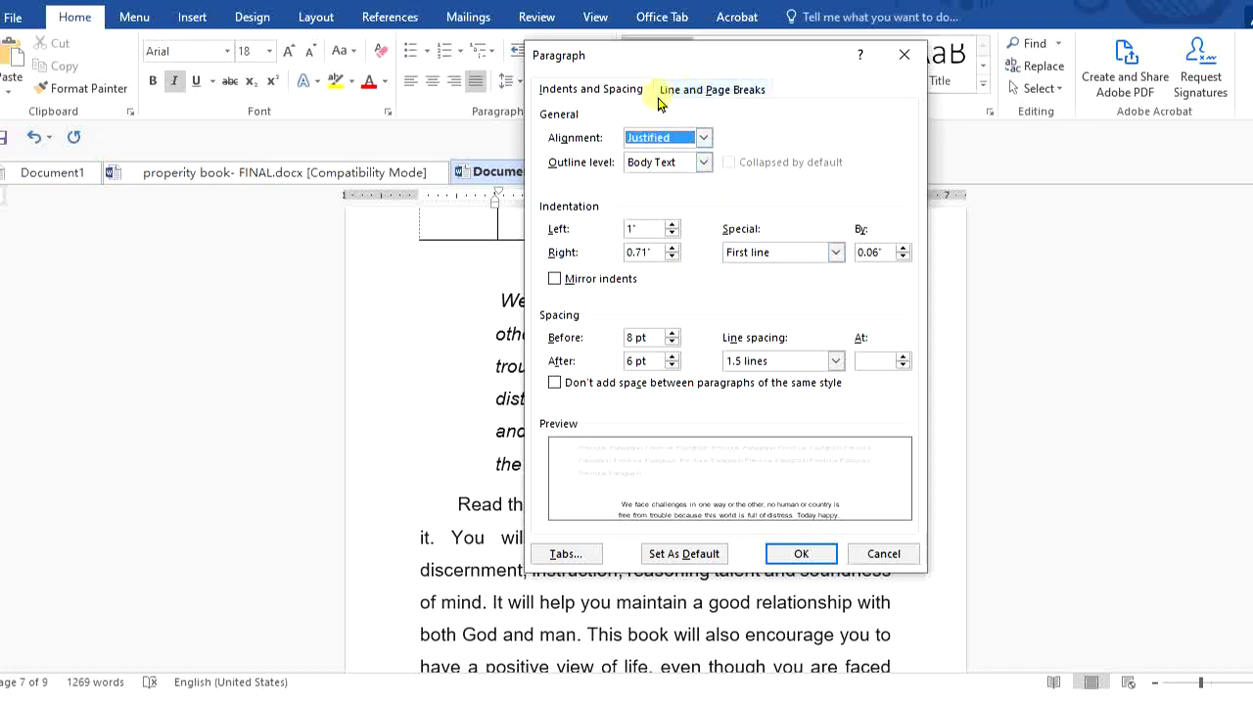
{"action": "left_click", "coordinate": [703, 98]}
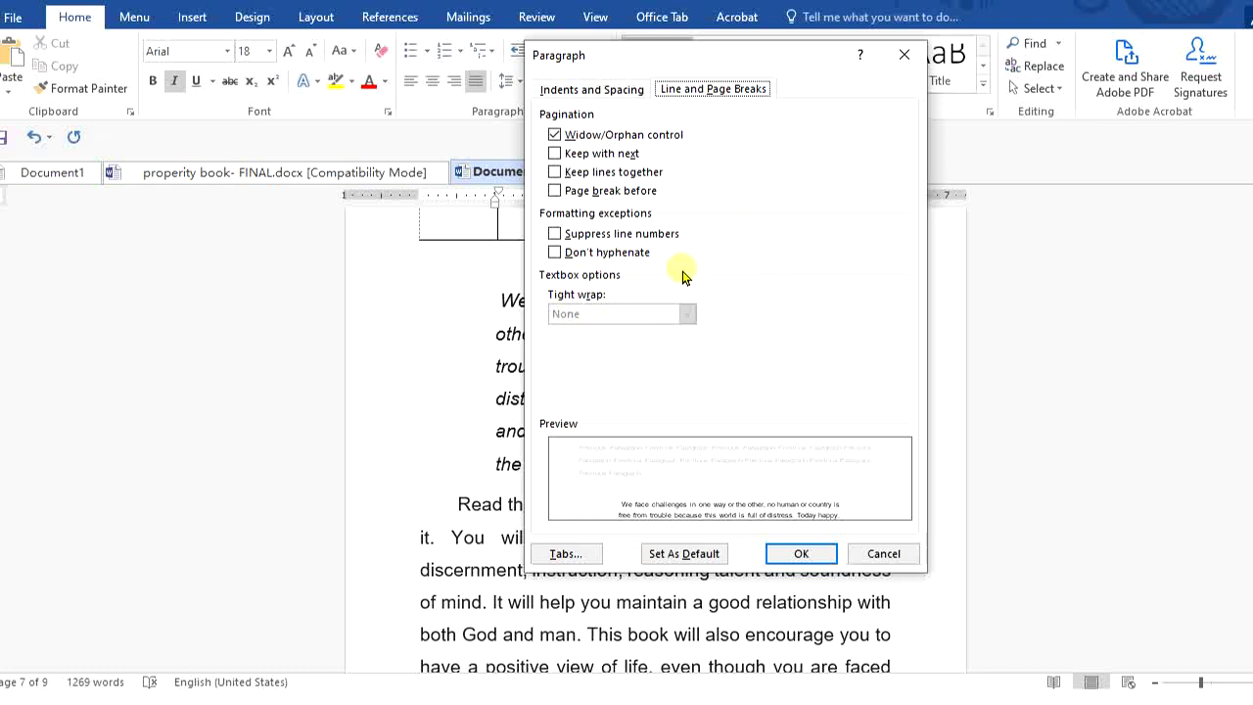
{"action": "left_click", "coordinate": [553, 192]}
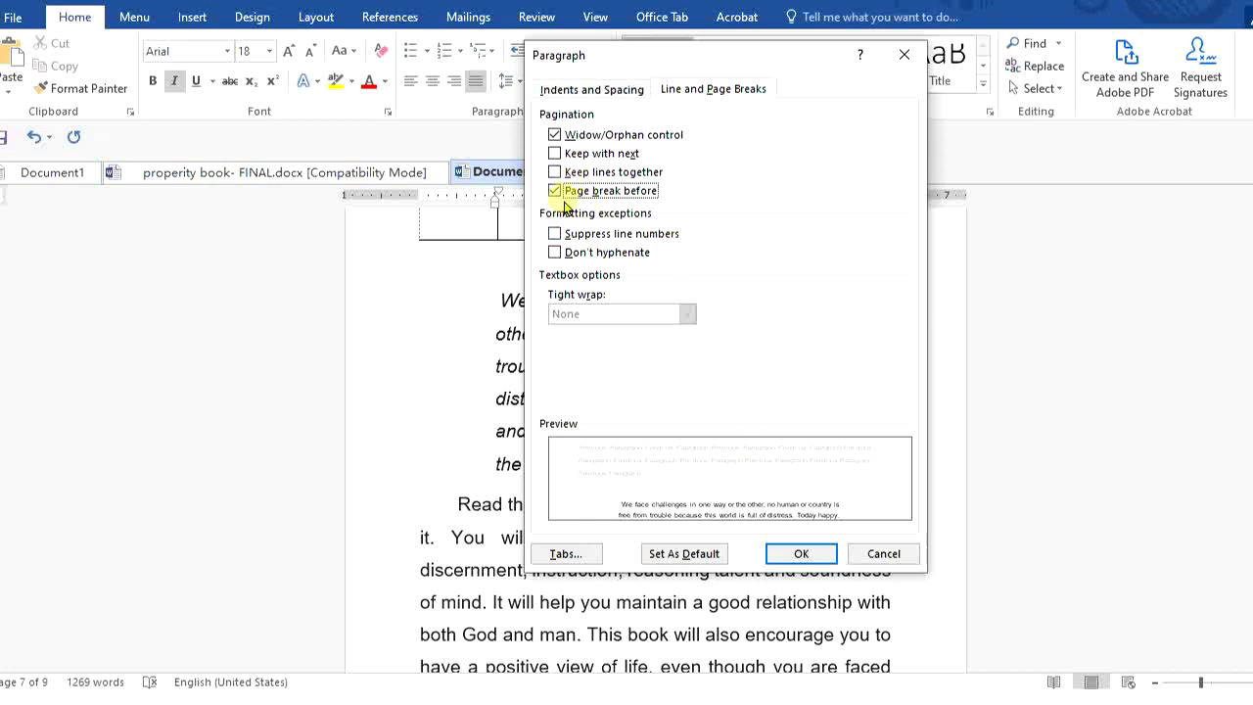
{"action": "left_click", "coordinate": [796, 566]}
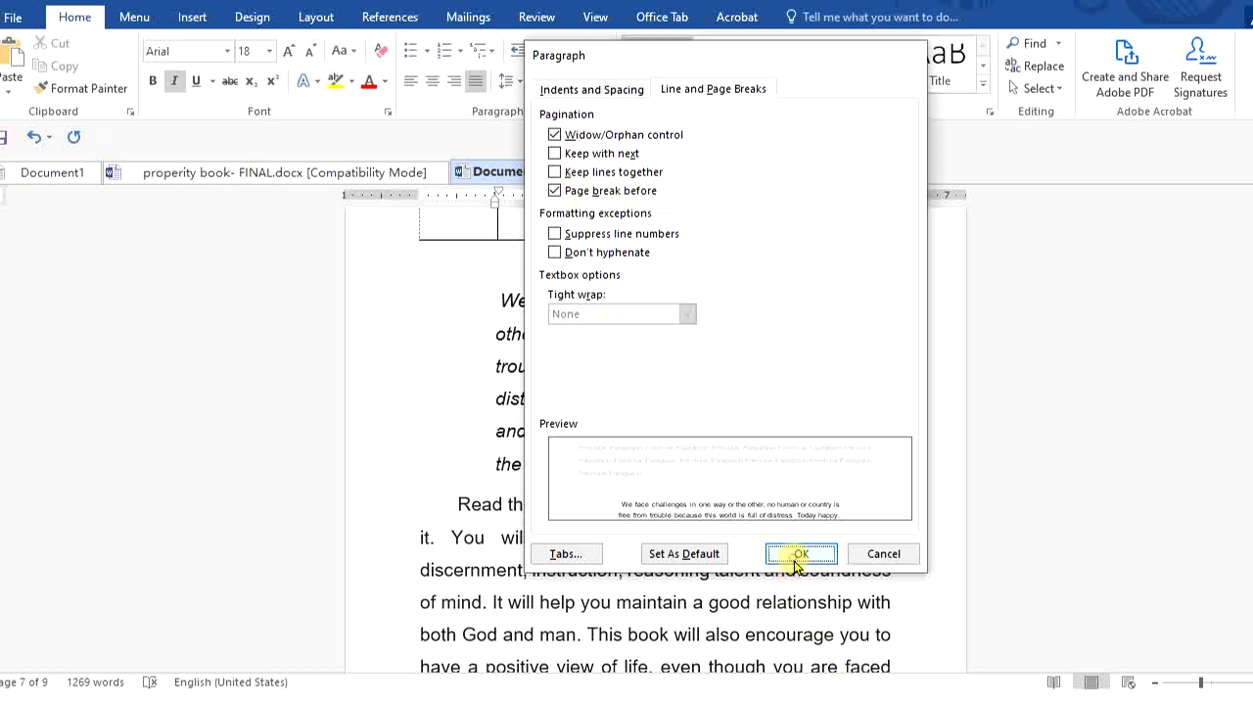
{"action": "scroll", "coordinate": [794, 548], "scroll_direction": "down", "scroll_amount": 2}
{"action": "scroll", "coordinate": [796, 536], "scroll_direction": "down", "scroll_amount": 6}
{"action": "scroll", "coordinate": [797, 535], "scroll_direction": "up", "scroll_amount": 5}
{"action": "scroll", "coordinate": [796, 541], "scroll_direction": "up", "scroll_amount": 8}
{"action": "scroll", "coordinate": [835, 530], "scroll_direction": "up", "scroll_amount": 3}
{"action": "scroll", "coordinate": [835, 530], "scroll_direction": "down", "scroll_amount": 1}
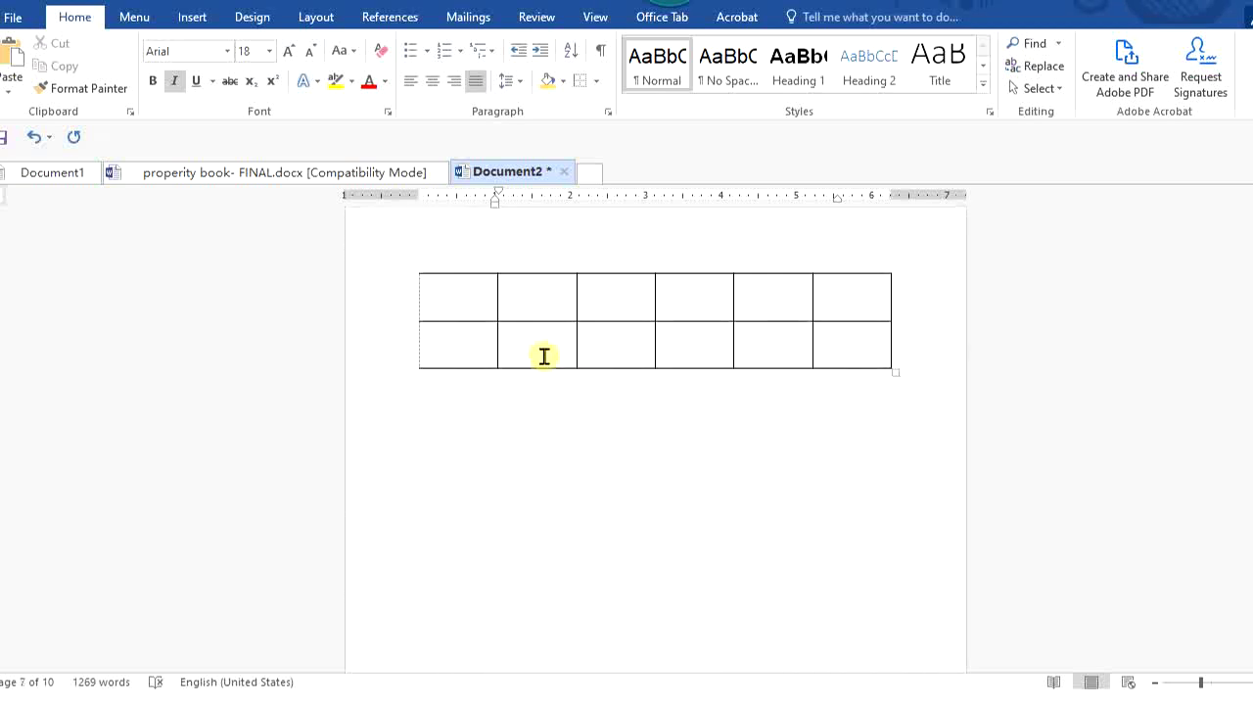
{"action": "scroll", "coordinate": [764, 438], "scroll_direction": "up", "scroll_amount": 1}
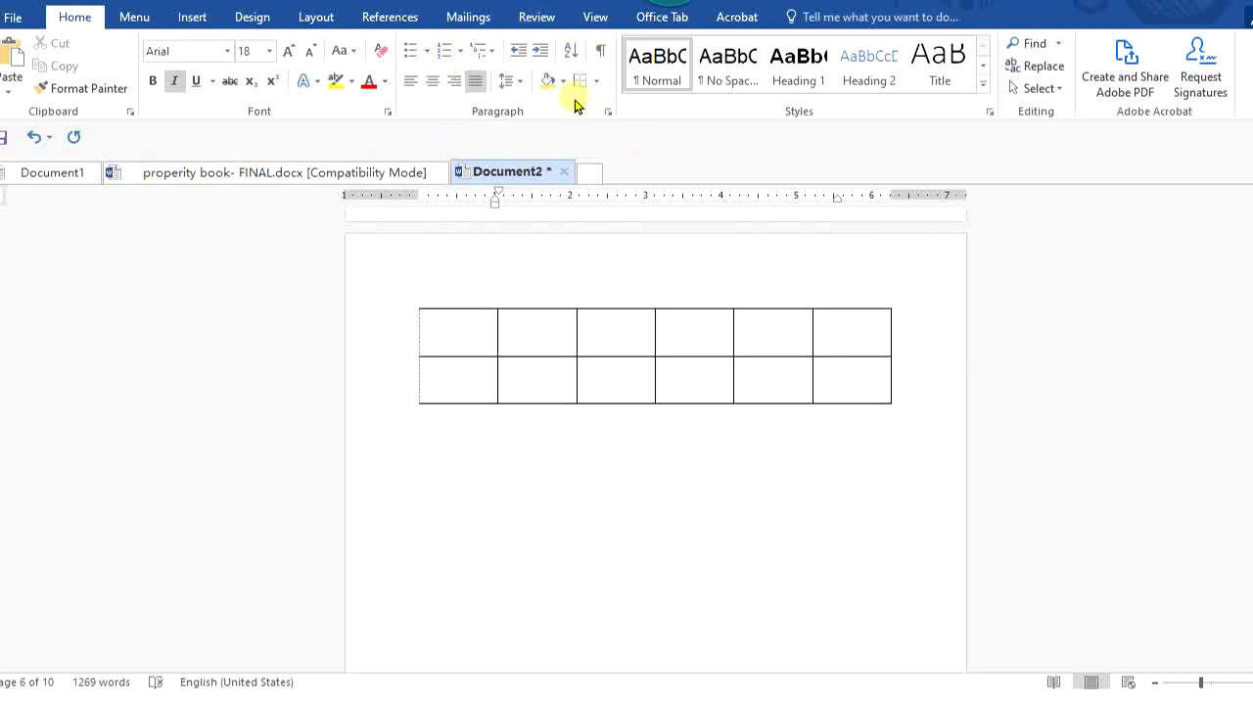
Open the tab stop settings for the "We face challenges" paragraph and move the dialog clear of the page content.
{"action": "left_click", "coordinate": [609, 113]}
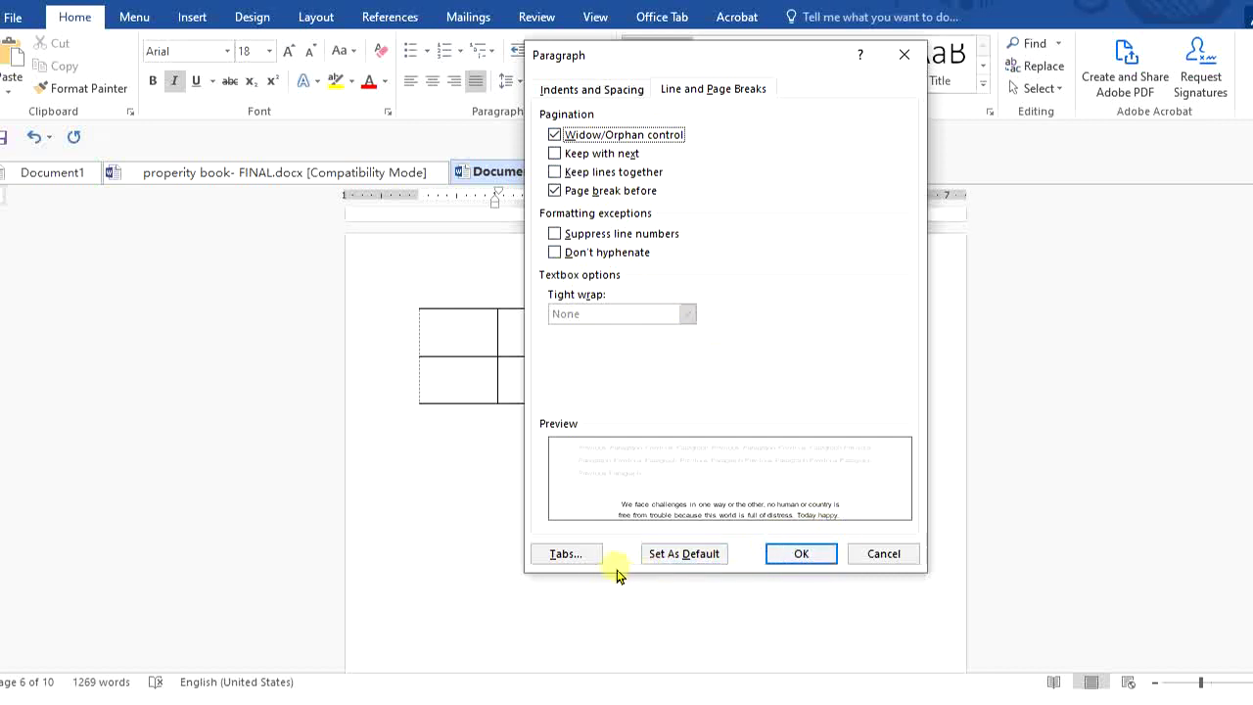
{"action": "left_click", "coordinate": [566, 556]}
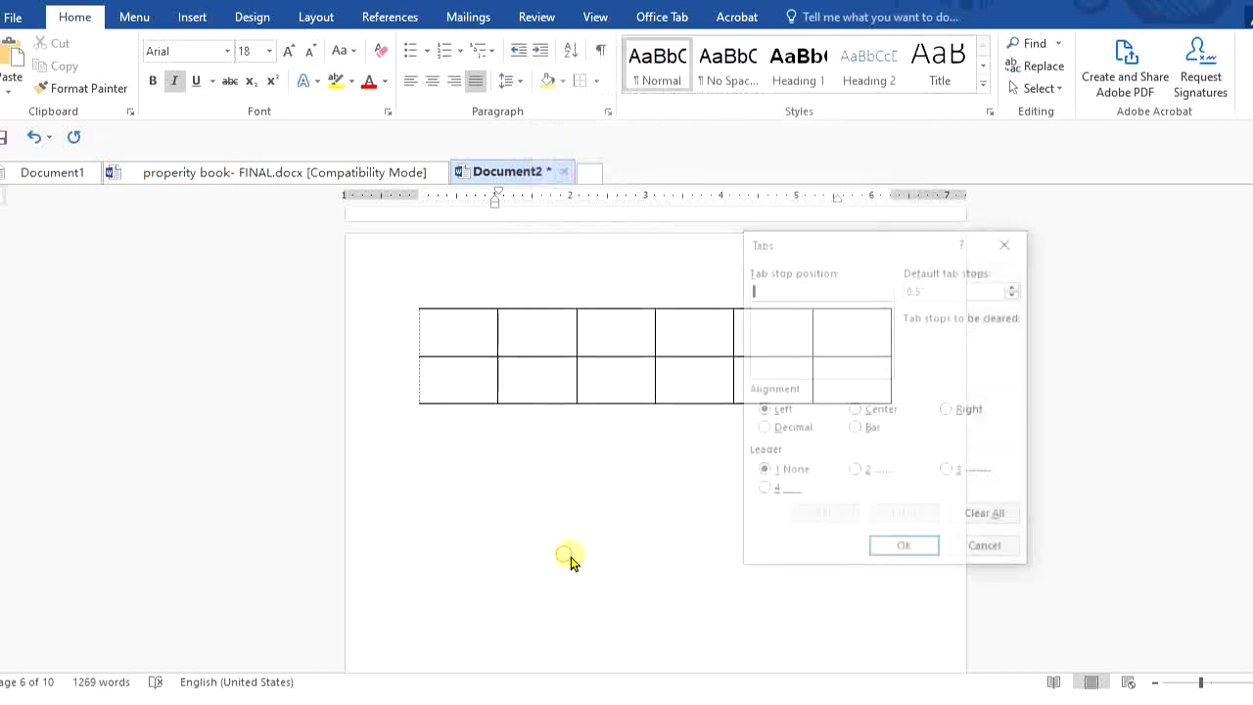
{"action": "left_click_drag", "start_coordinate": [876, 247], "coordinate": [324, 231]}
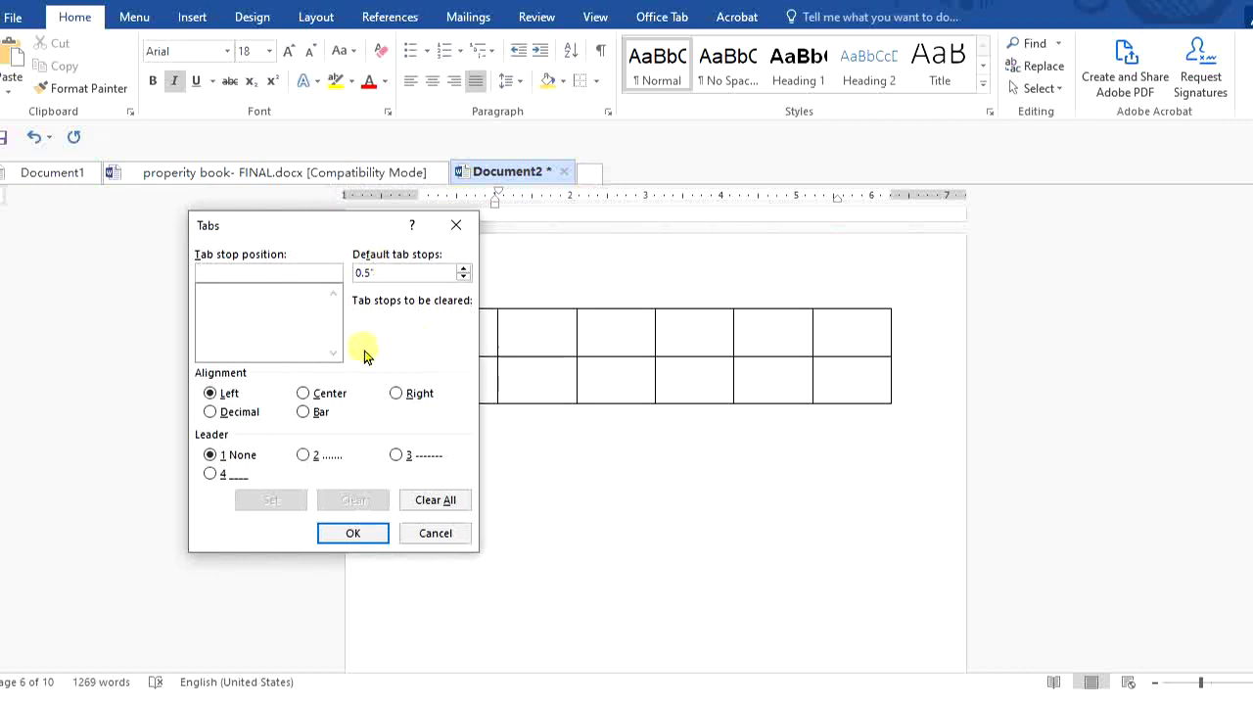